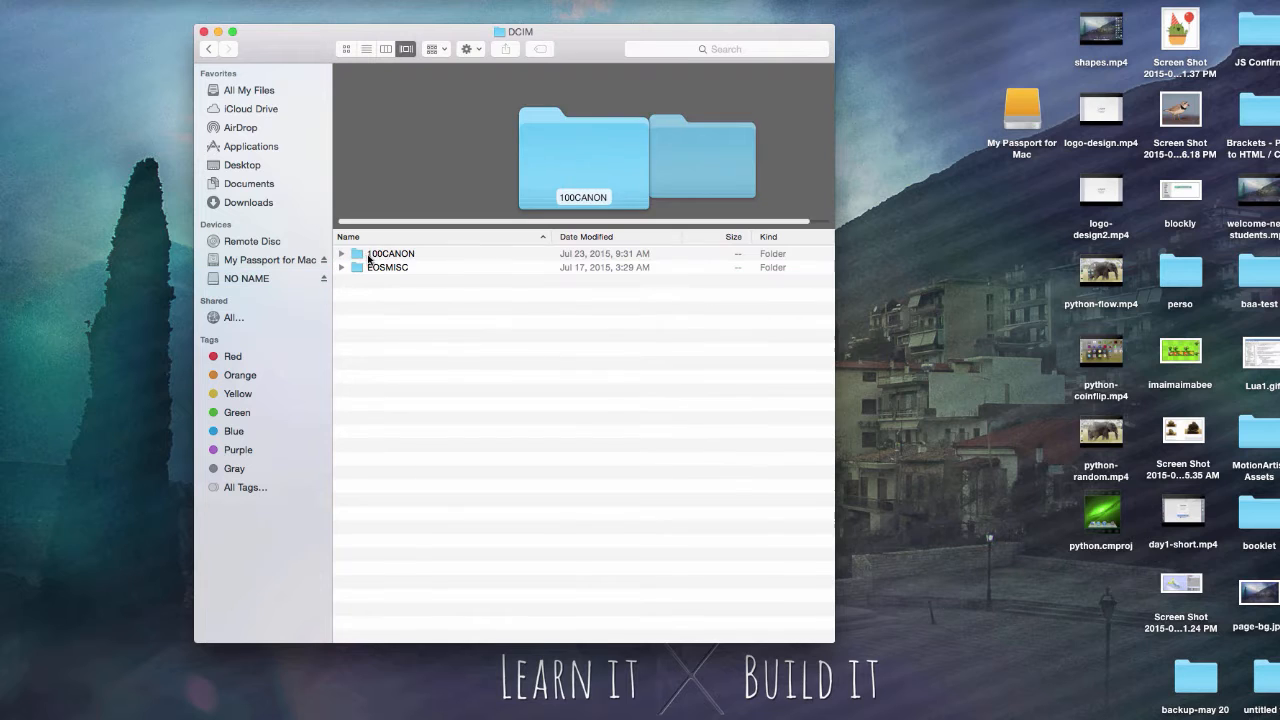
# Step: Open the 100CANON folder and enlarge the window and its Cover Flow preview area
pyautogui.doubleClick(366, 256)
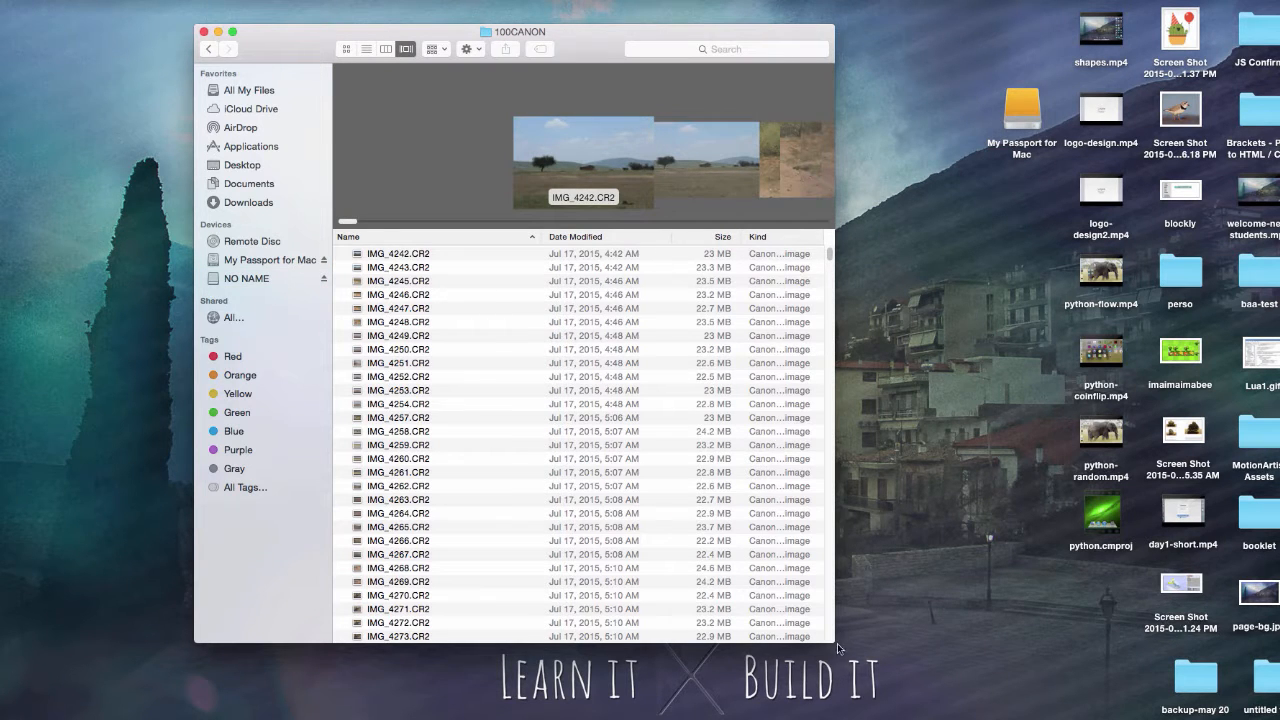
pyautogui.moveTo(900, 645); pyautogui.dragTo(965, 647)
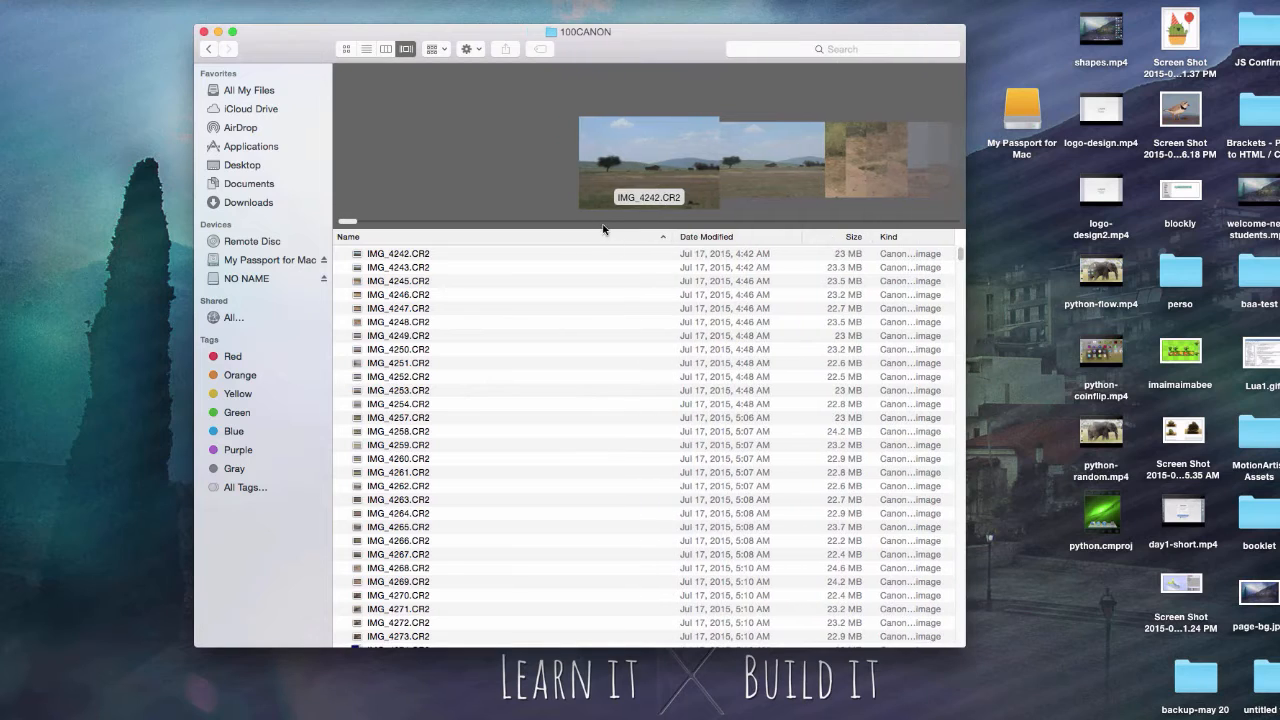
pyautogui.moveTo(603, 229); pyautogui.dragTo(540, 594)
# Step: Browse the large previews of the CR2 wildlife photos from the start of the folder through IMG_4291.CR2
pyautogui.click(557, 580)
pyautogui.scroll(-2, 557, 581)
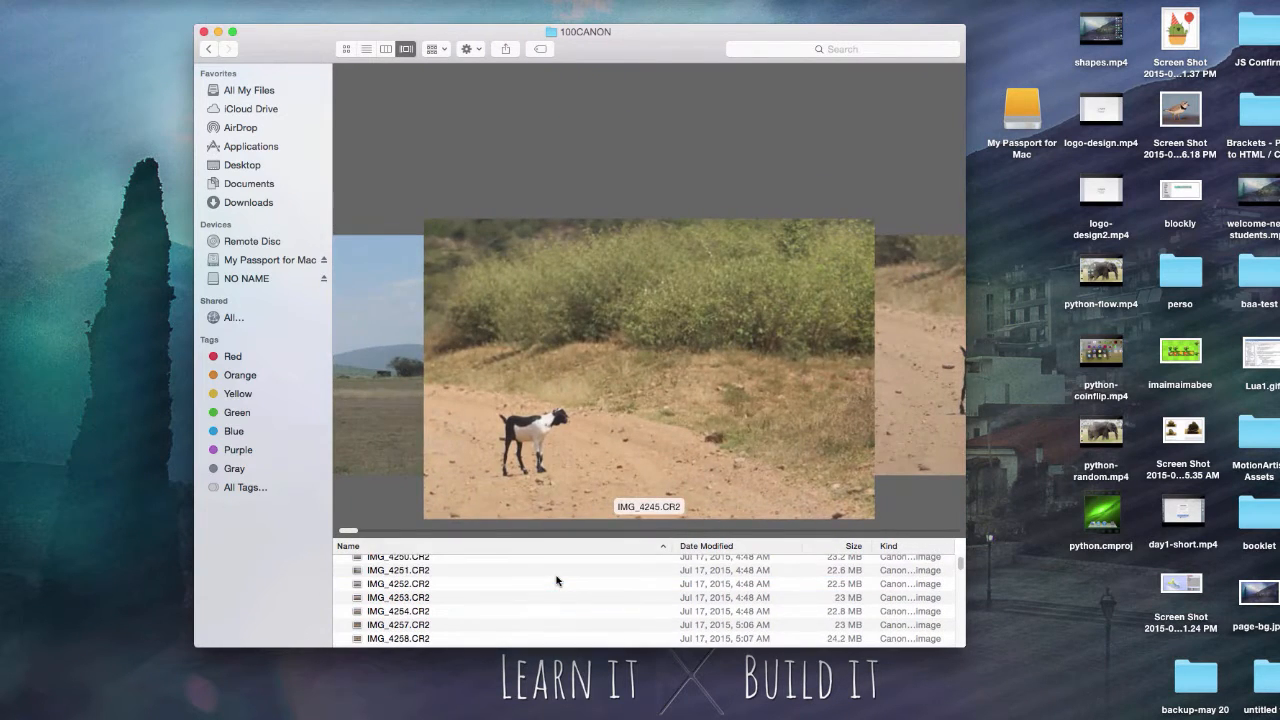
pyautogui.click(557, 568)
pyautogui.scroll(-2, 556, 568)
pyautogui.click(555, 573)
pyautogui.scroll(-2, 555, 573)
pyautogui.click(555, 575)
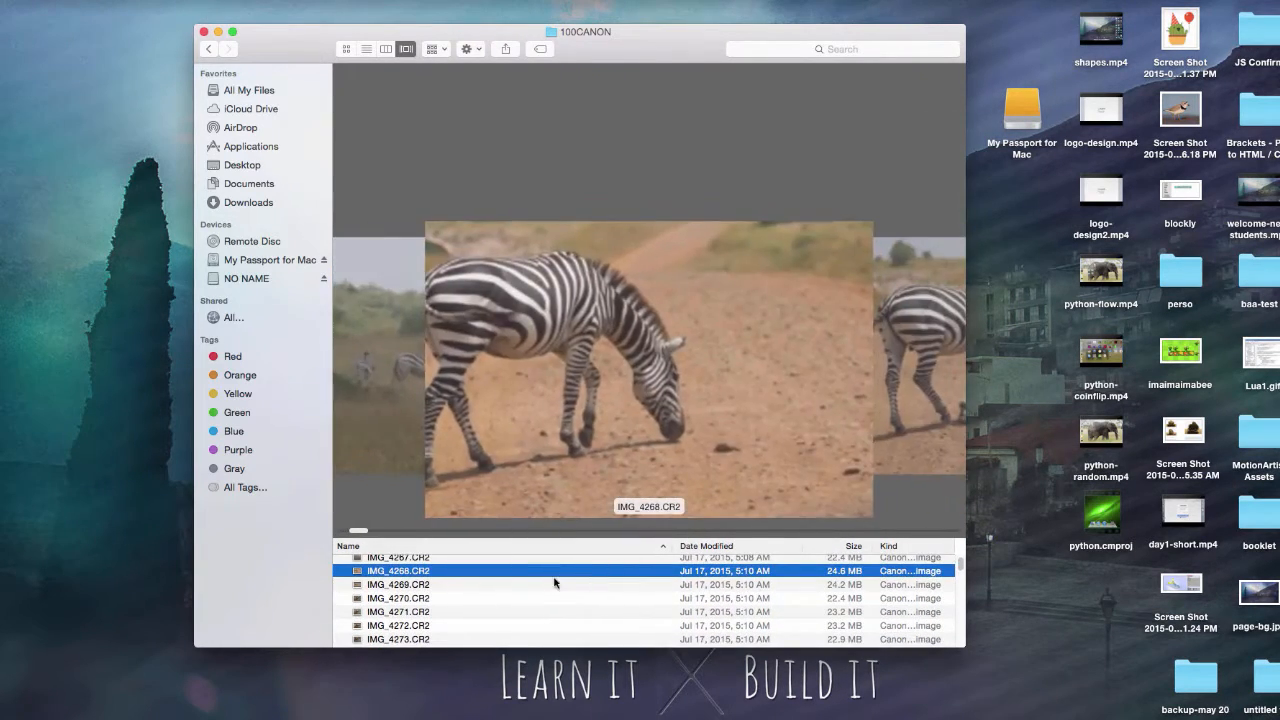
pyautogui.press('Down')
pyautogui.press('Down')
pyautogui.press('Down')
pyautogui.press('Down')
pyautogui.press('Down')
pyautogui.press('Down')
pyautogui.press('Down')
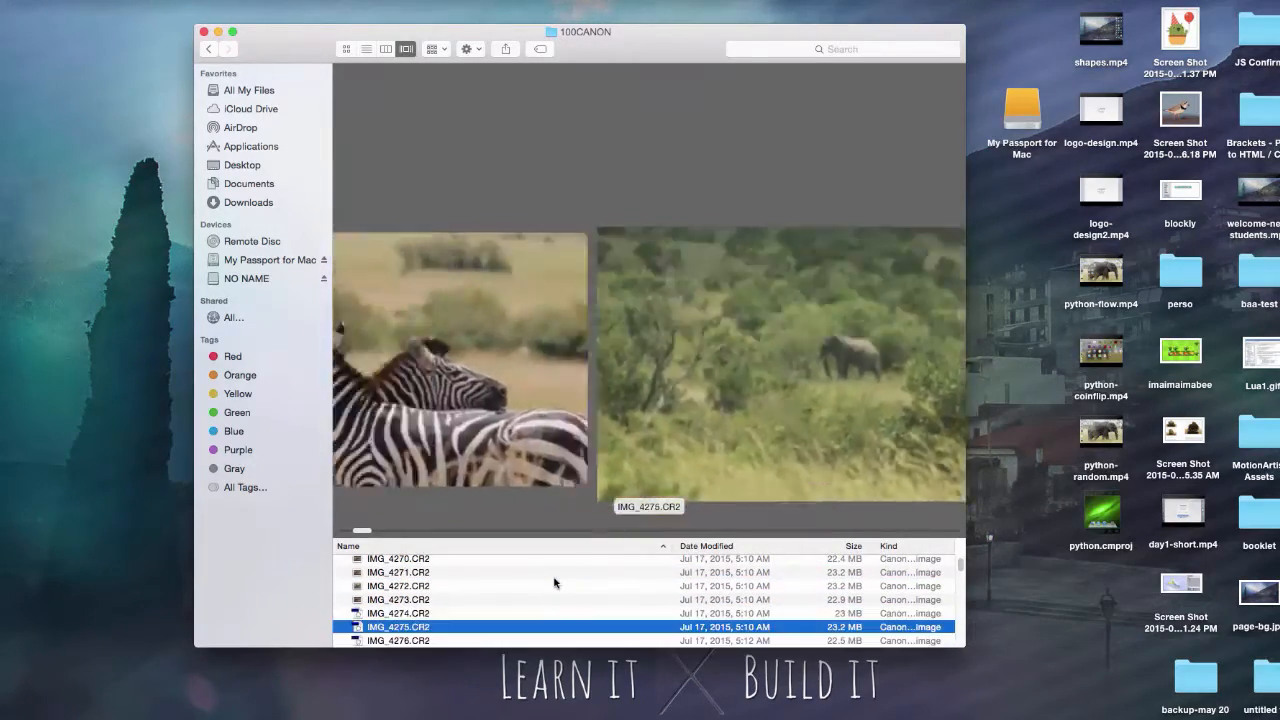
pyautogui.press('Down')
pyautogui.press('Down')
pyautogui.press('Down')
pyautogui.press('Down')
pyautogui.press('Down')
pyautogui.press('Down')
pyautogui.press('Down')
pyautogui.press('Down')
pyautogui.press('Down')
pyautogui.press('Down')
pyautogui.press('Down')
pyautogui.press('Down')
pyautogui.press('Down')
pyautogui.press('Down')
pyautogui.press('Down')
pyautogui.press('Down')
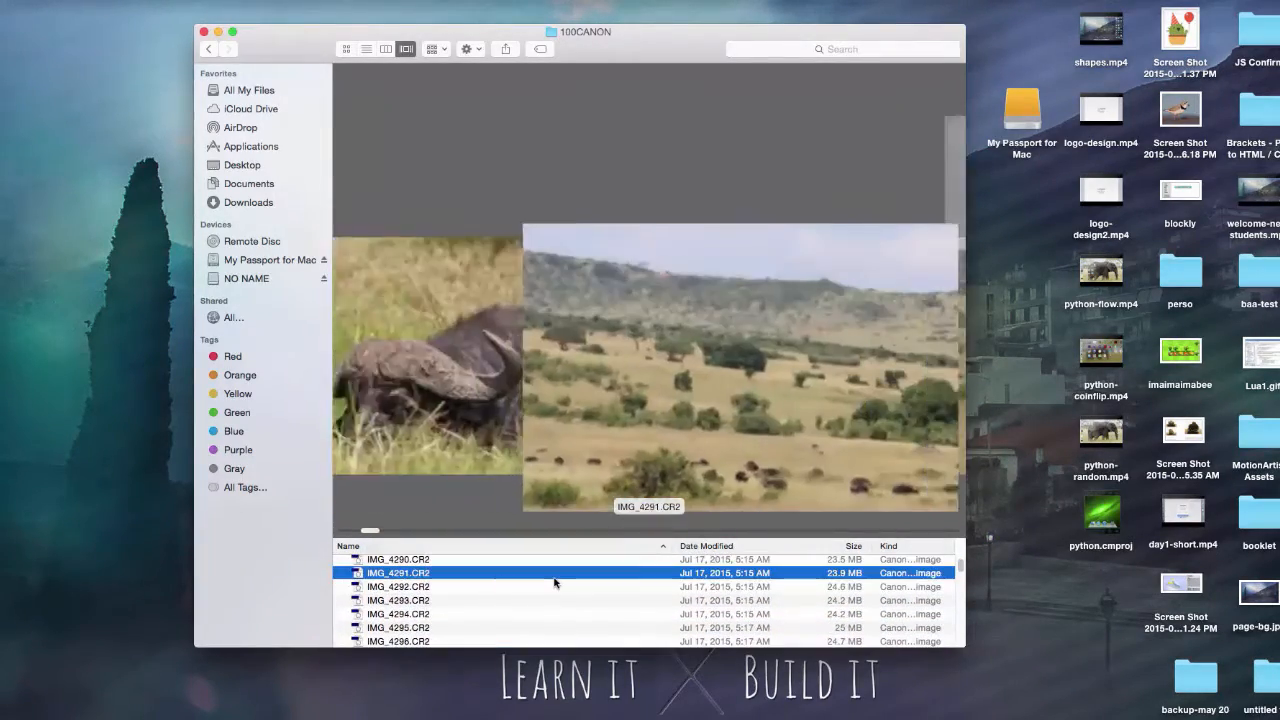
# Step: Compare the buffalo photos around IMG_4285.CR2 to IMG_4290.CR2 and preview the shots that follow them
pyautogui.press('Up')
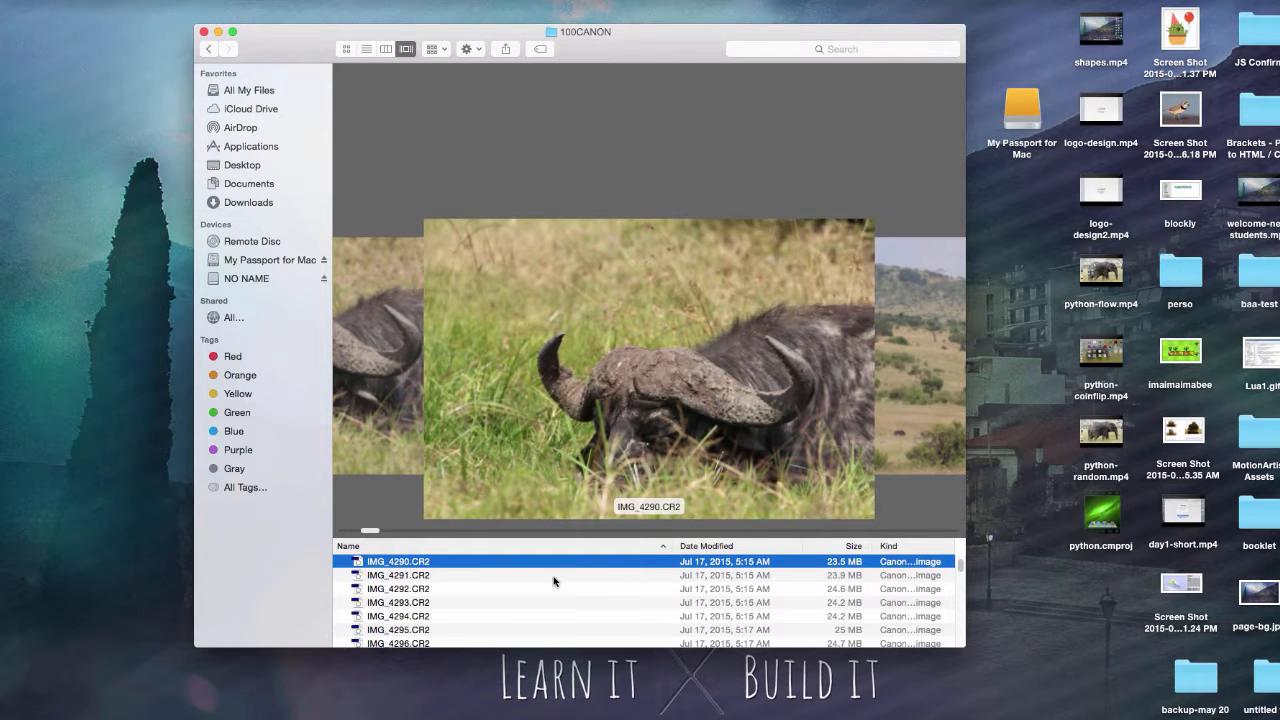
pyautogui.press('Up')
pyautogui.press('Up')
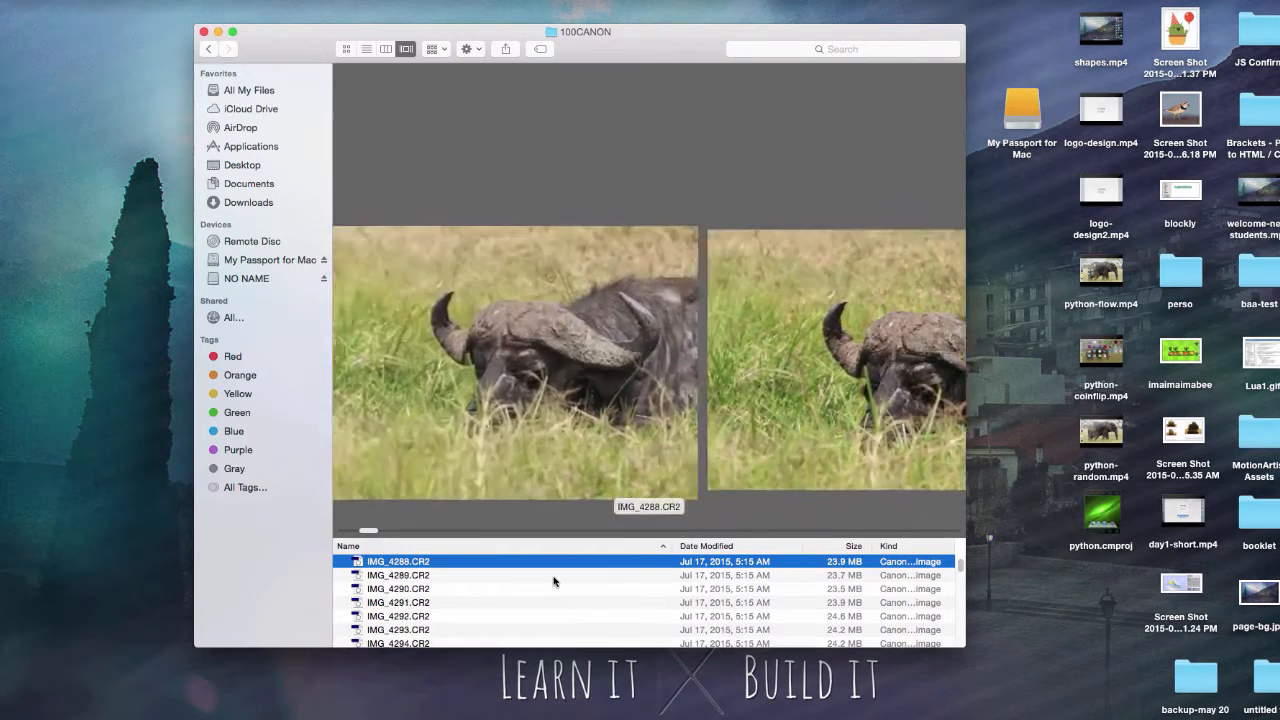
pyautogui.press('Up')
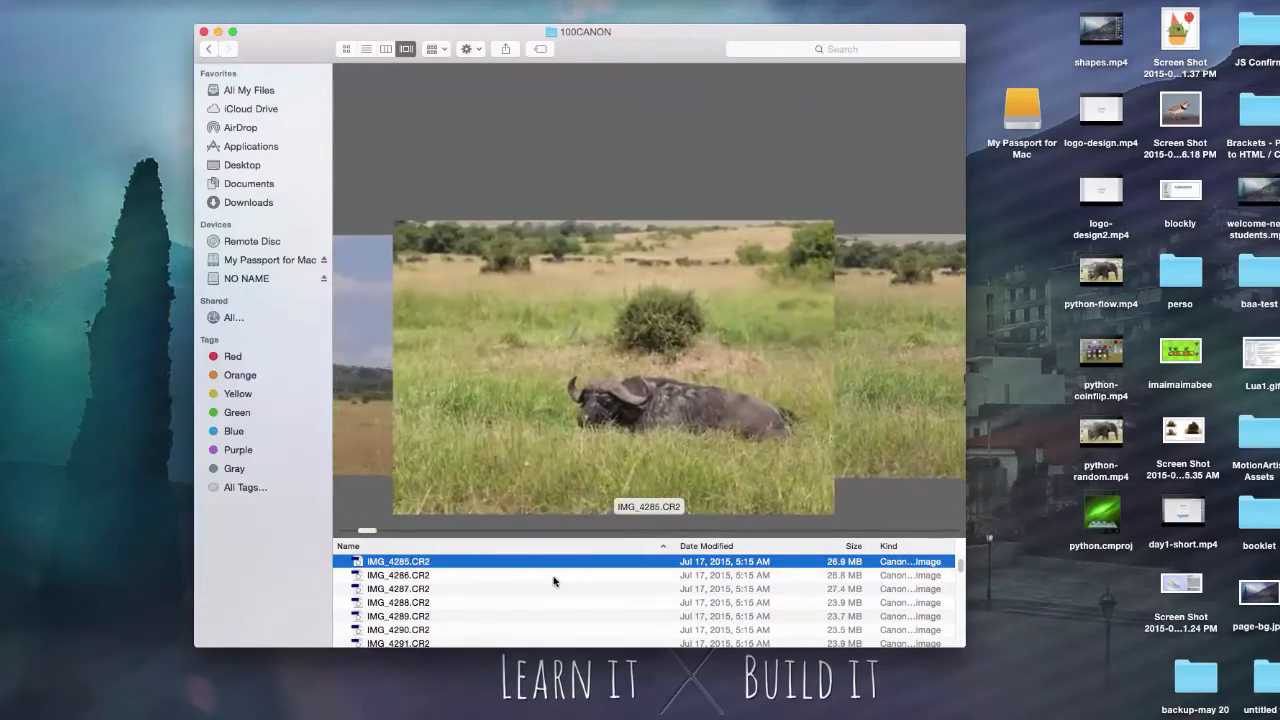
pyautogui.press('Down')
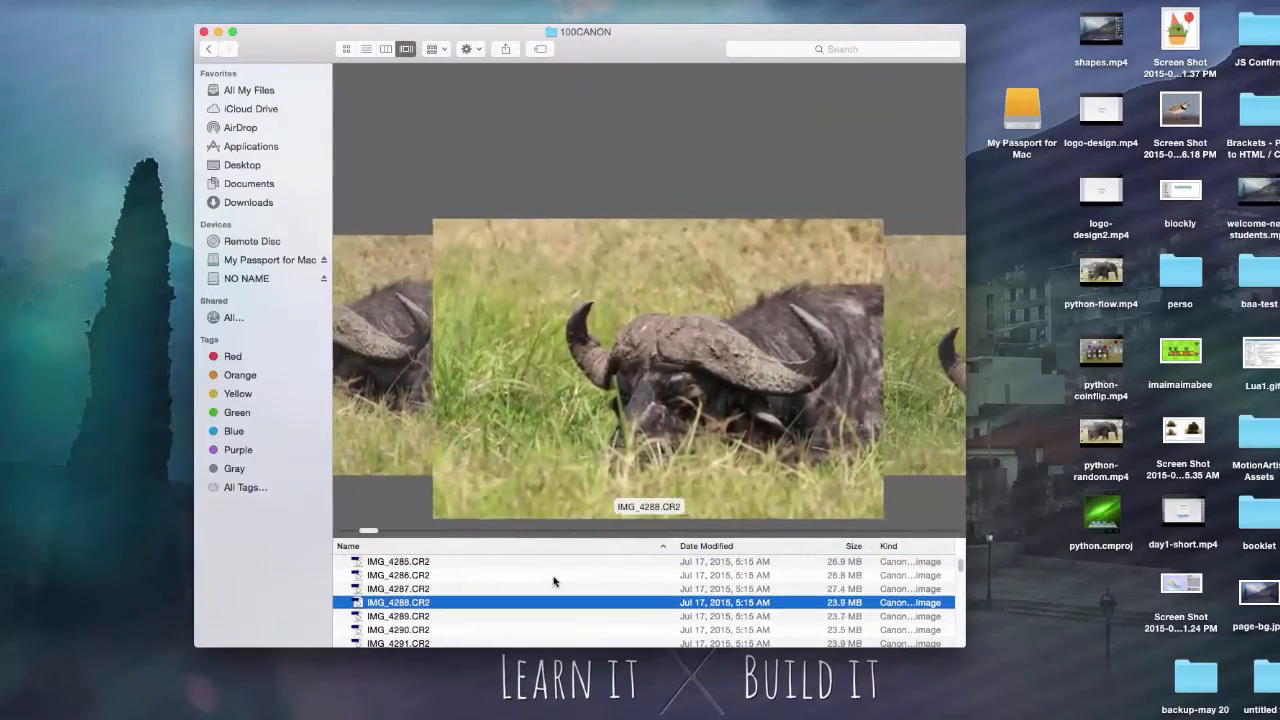
pyautogui.press('Down')
pyautogui.press('Down')
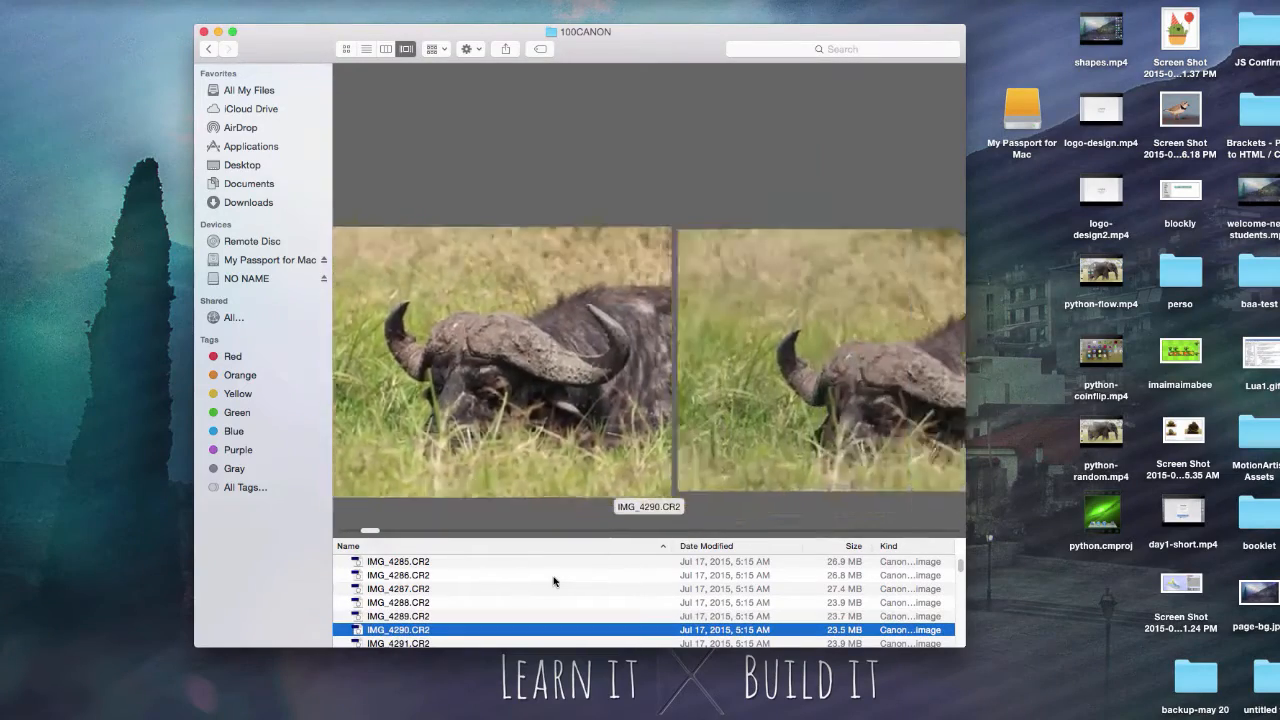
pyautogui.press('Down')
pyautogui.press('Down')
pyautogui.press('Down')
pyautogui.press('Down')
pyautogui.press('Down')
pyautogui.press('Down')
pyautogui.press('Down')
pyautogui.press('Down')
pyautogui.press('Down')
pyautogui.press('Down')
pyautogui.press('Down')
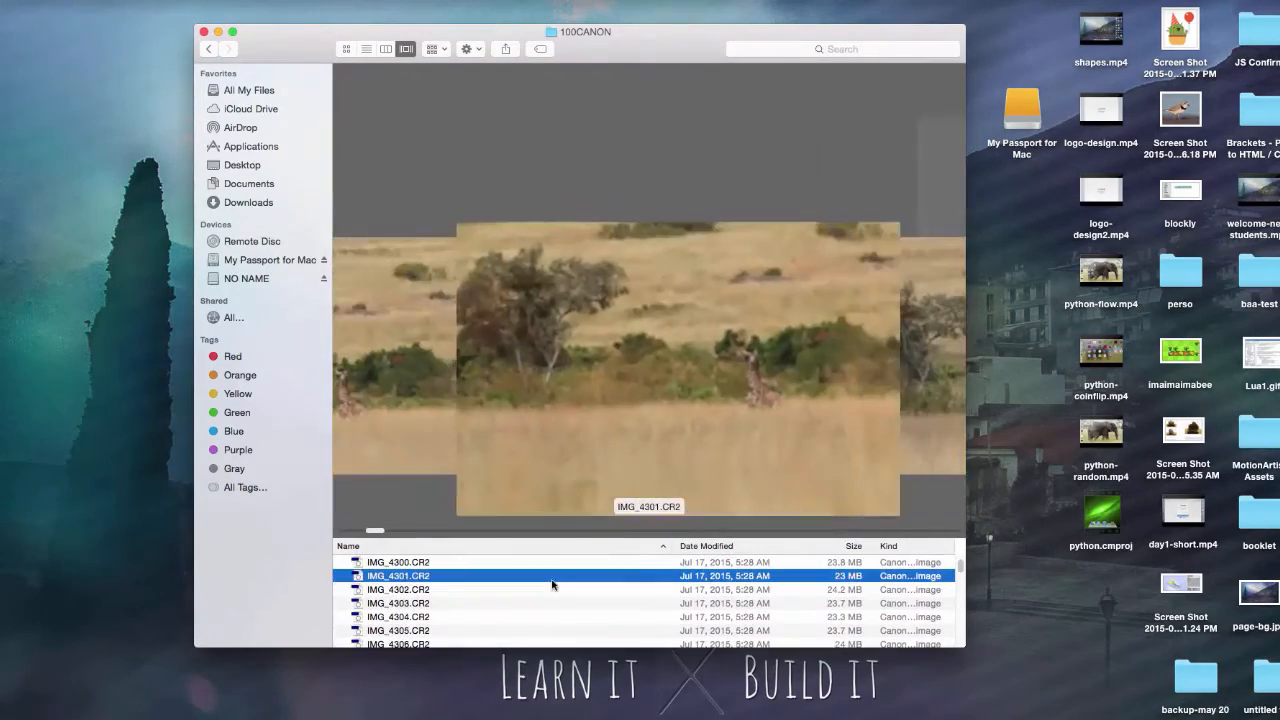
# Step: Open the buffalo close-up IMG_4288.CR2 with Adobe Photoshop CS6 and enlarge the Camera Raw window
pyautogui.press('Up')
pyautogui.press('Up')
pyautogui.press('Up')
pyautogui.press('Up')
pyautogui.press('Up')
pyautogui.press('Up')
pyautogui.press('Up')
pyautogui.press('Up')
pyautogui.press('Up')
pyautogui.press('Up')
pyautogui.press('Up')
pyautogui.press('Up')
pyautogui.press('Up')
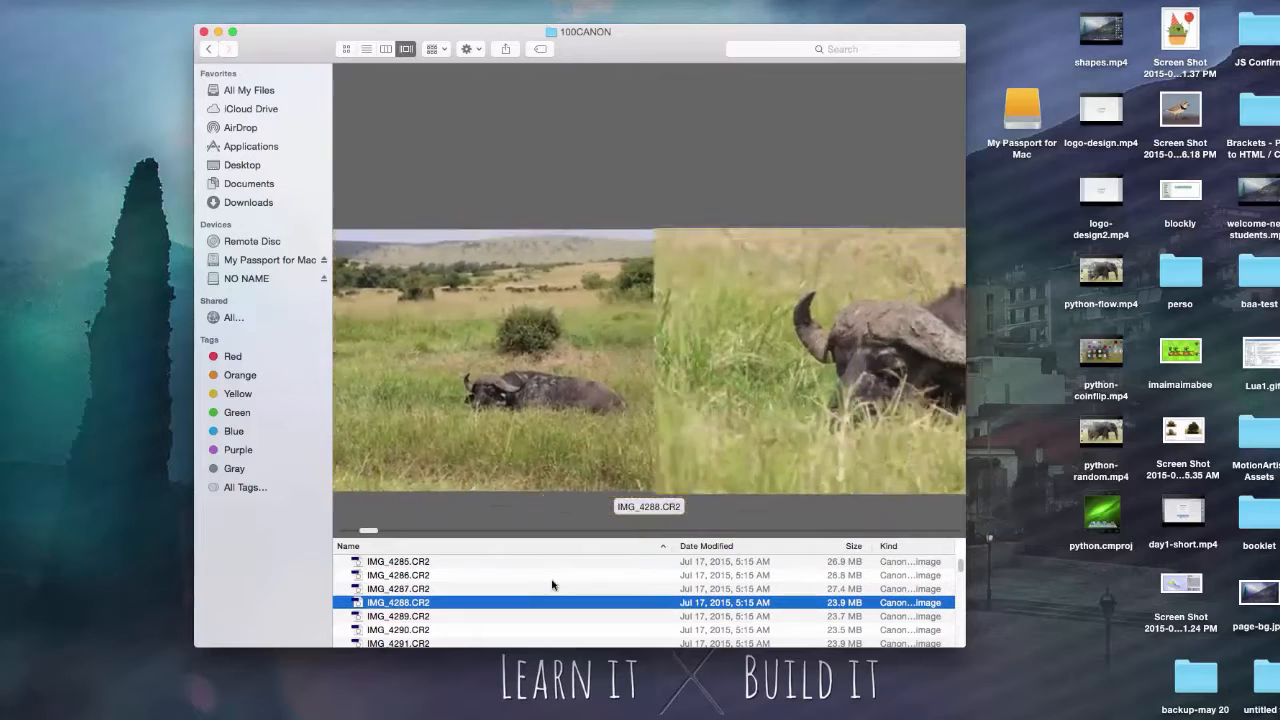
pyautogui.rightClick(421, 604)
pyautogui.moveTo(585, 420)
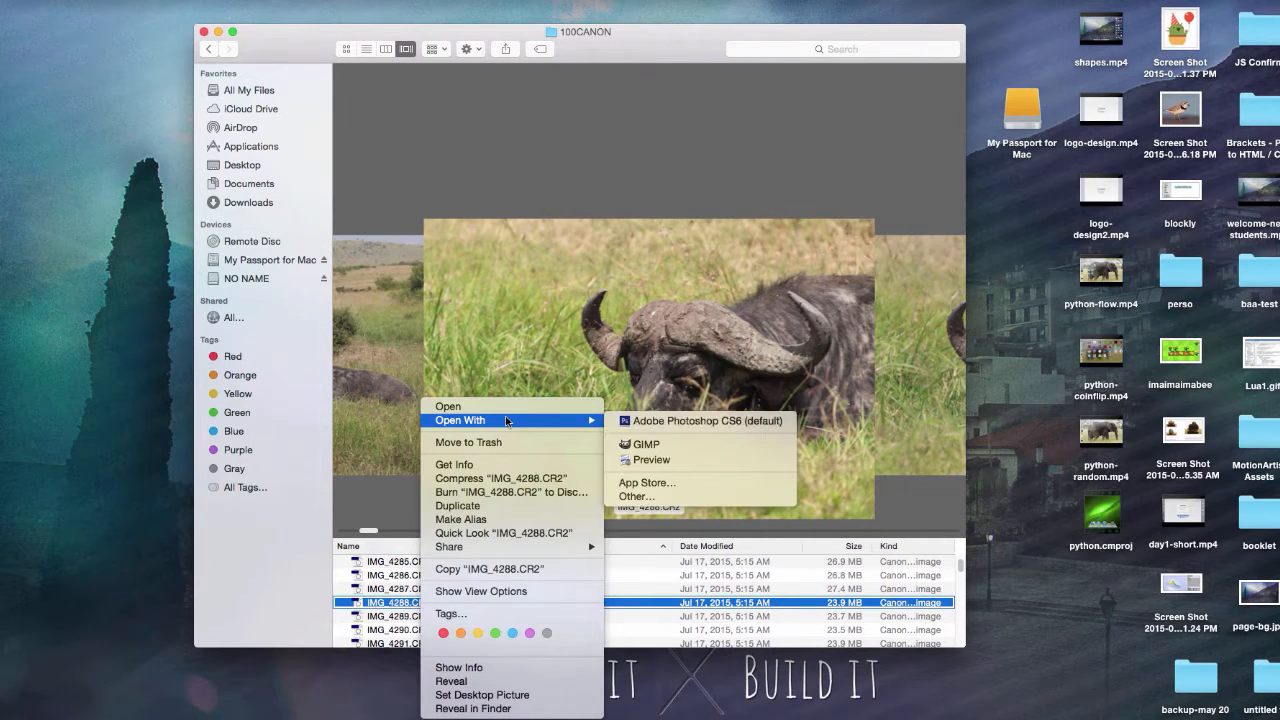
pyautogui.click(673, 420)
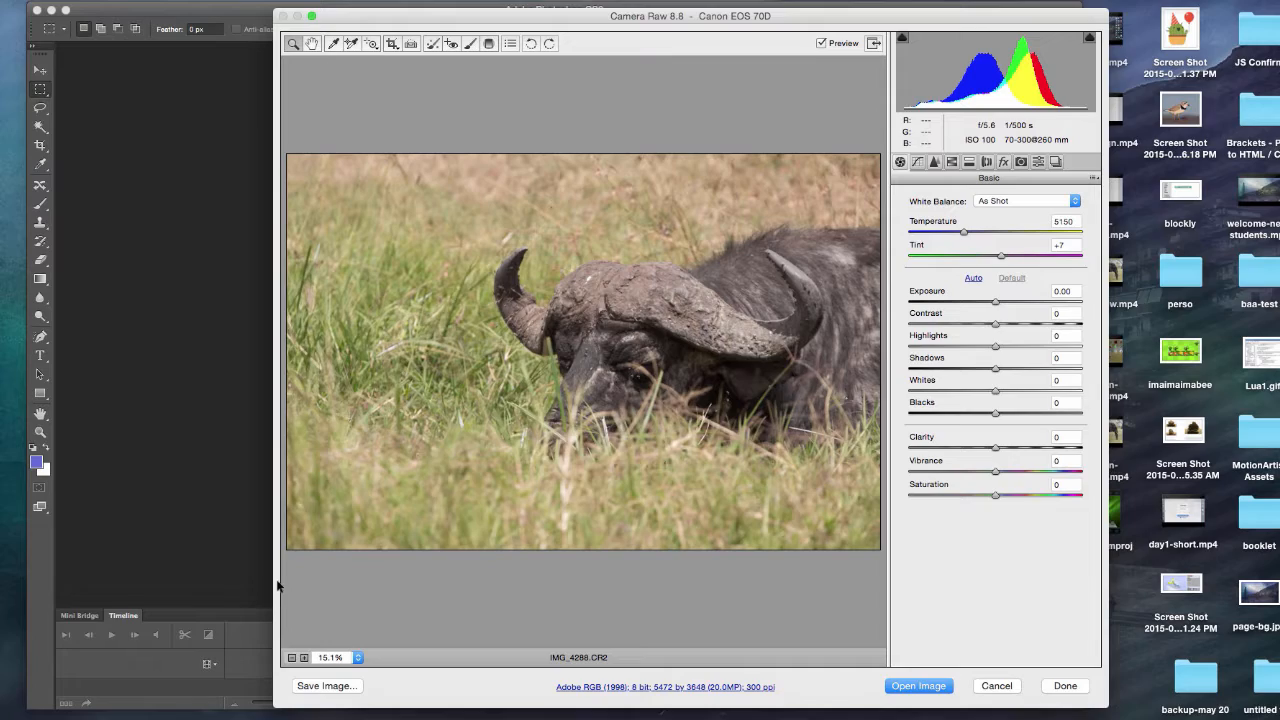
pyautogui.moveTo(260, 579); pyautogui.dragTo(75, 579)
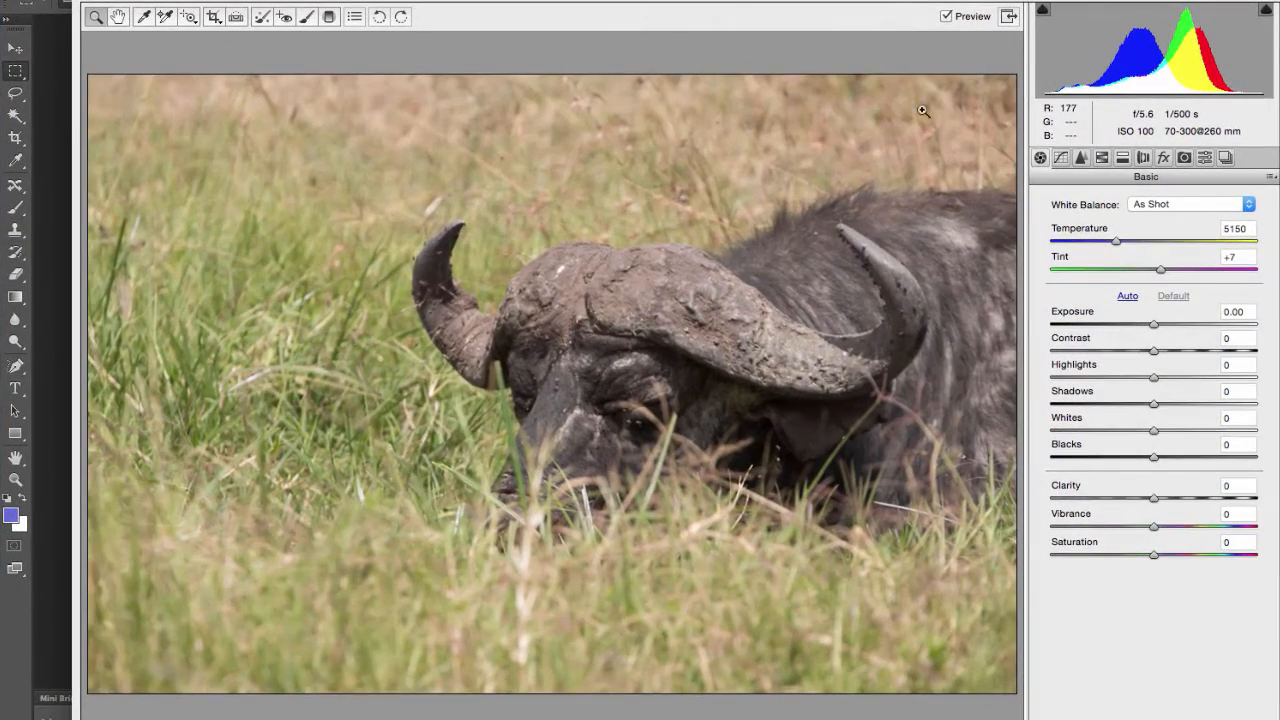
# Step: Set Temperature 5800, Tint +15, Exposure -0.15, Highlights -32, Shadows +78, Whites -18 and Blacks +28 for the buffalo photo
pyautogui.moveTo(1128, 246); pyautogui.dragTo(1168, 270)
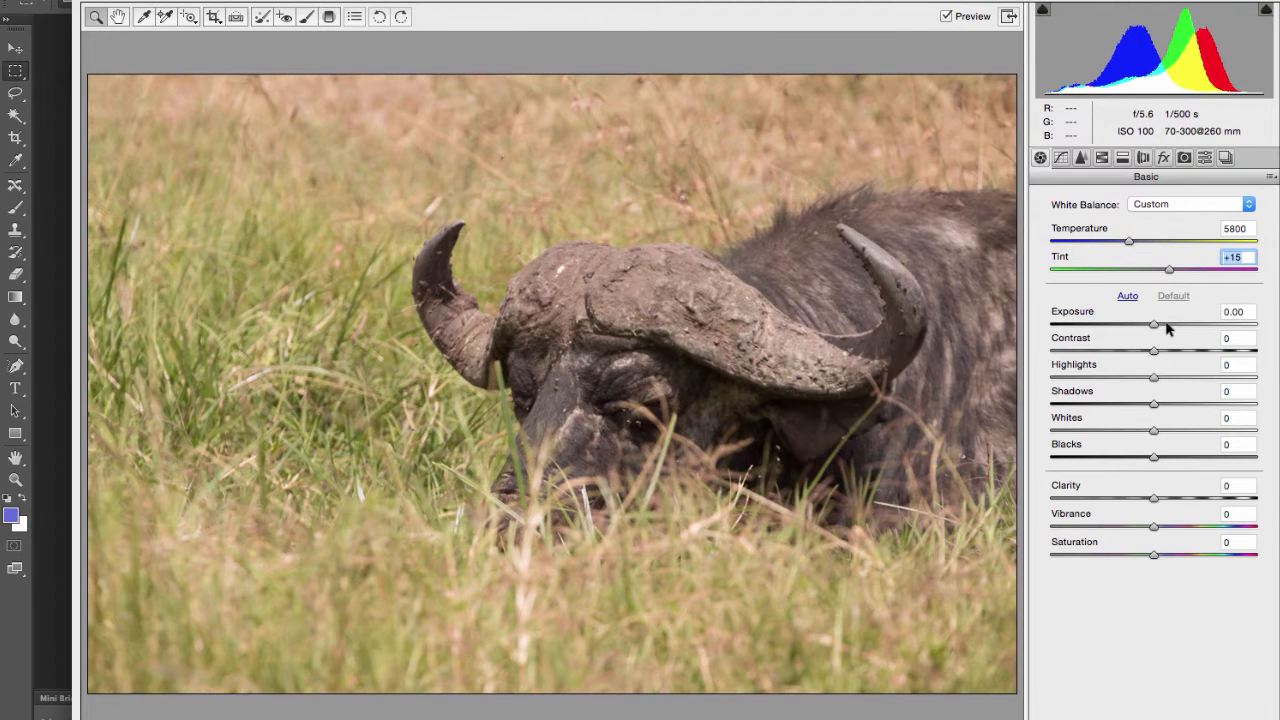
pyautogui.moveTo(1155, 324); pyautogui.dragTo(1235, 403)
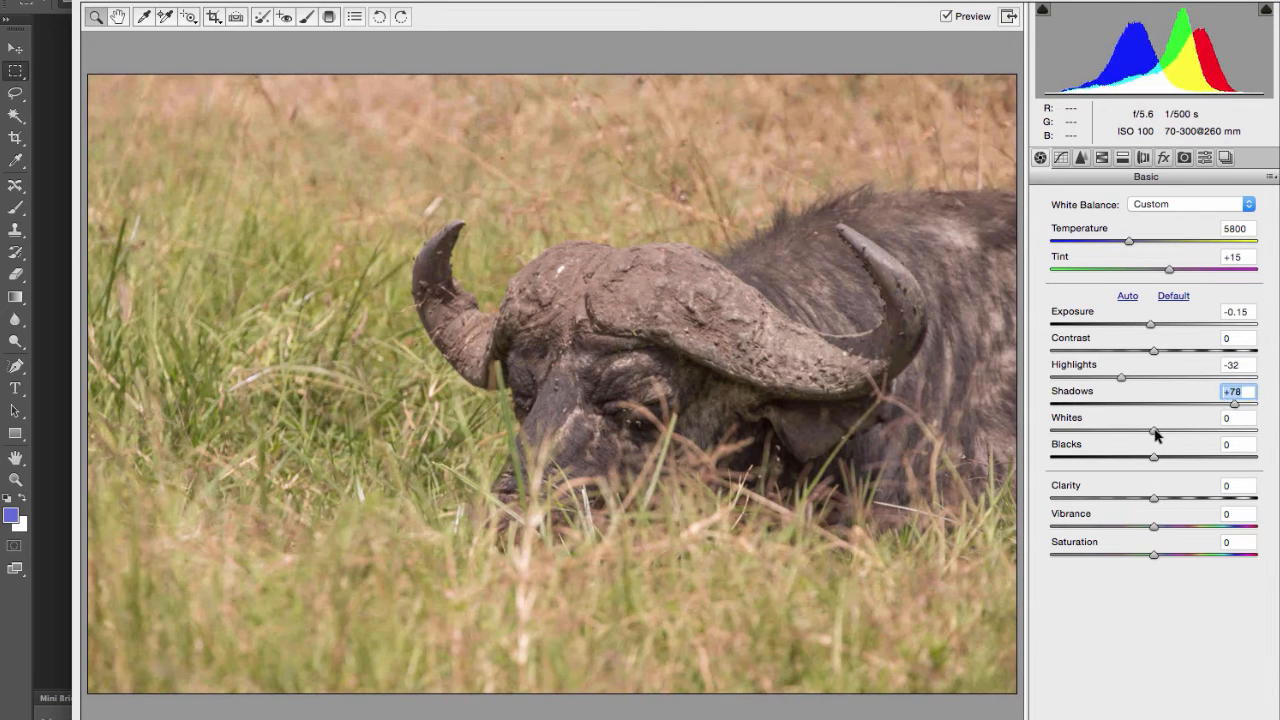
pyautogui.moveTo(1155, 431); pyautogui.dragTo(1198, 497)
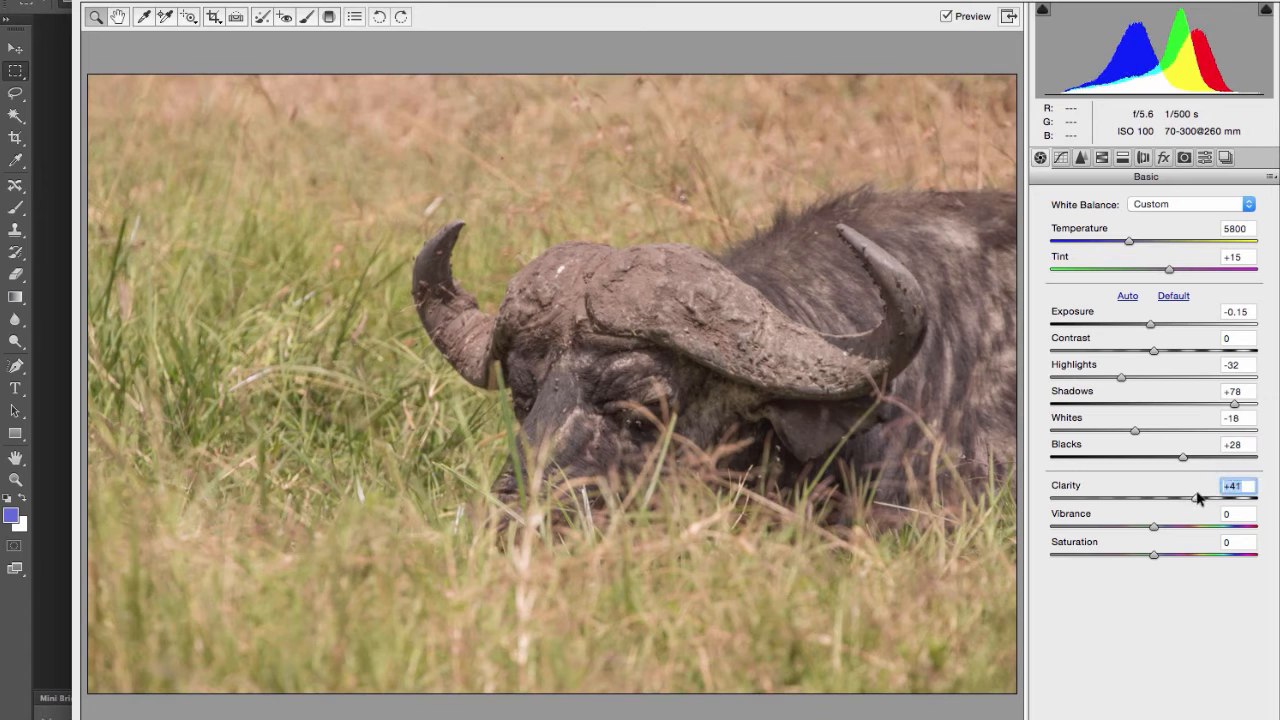
# Step: Set Contrast to -26, Clarity to +63, Vibrance to +11 and Saturation to +7
pyautogui.moveTo(1136, 351); pyautogui.dragTo(1127, 351)
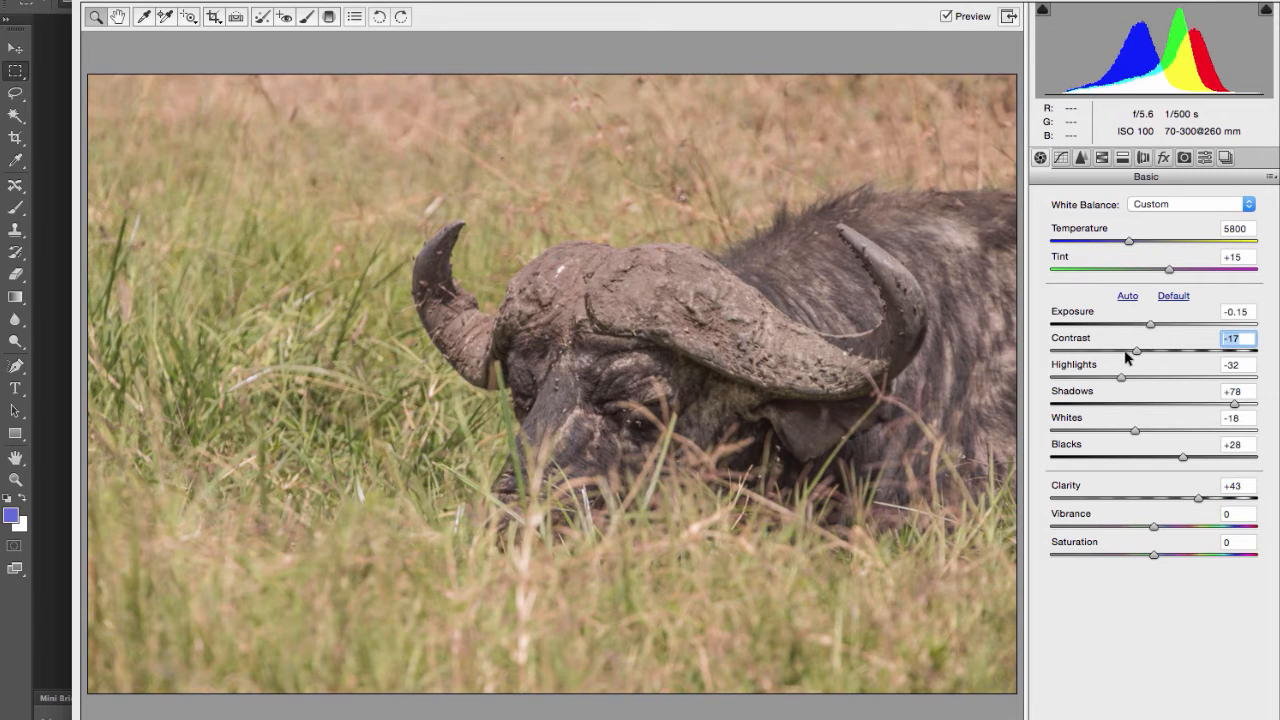
pyautogui.click(1213, 502)
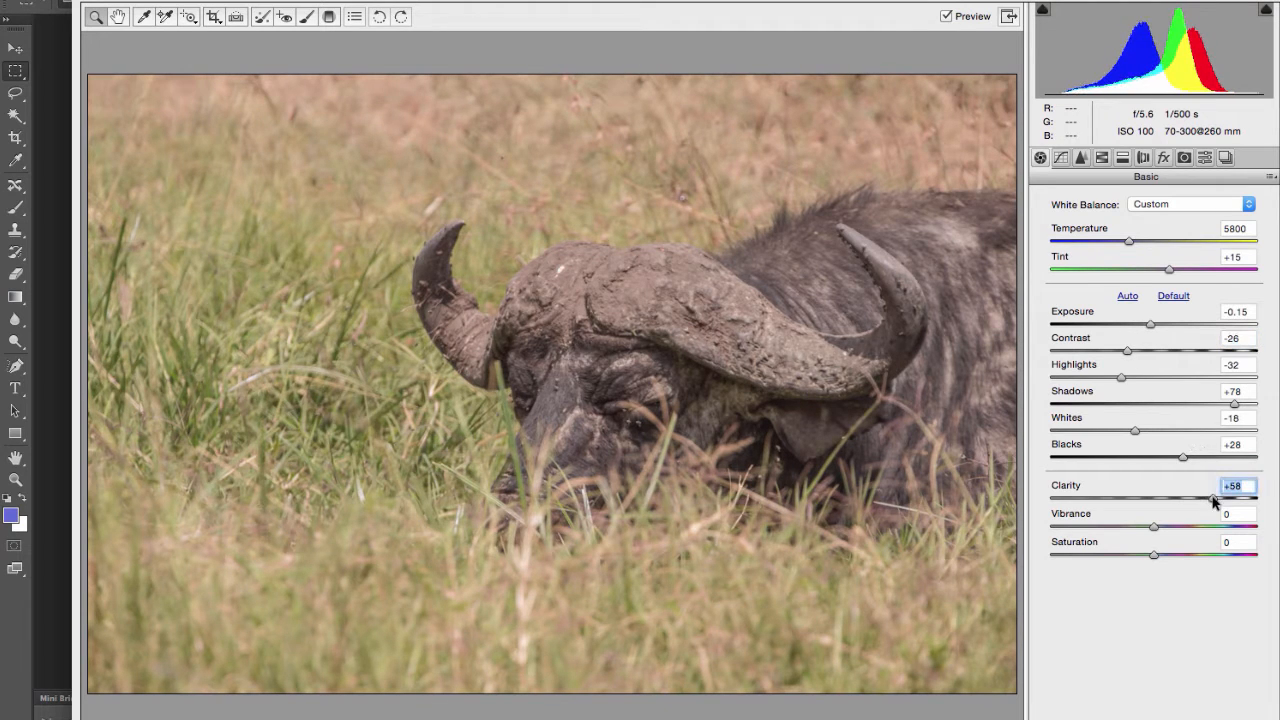
pyautogui.click(1165, 527)
pyautogui.click(1168, 547)
pyautogui.click(1169, 555)
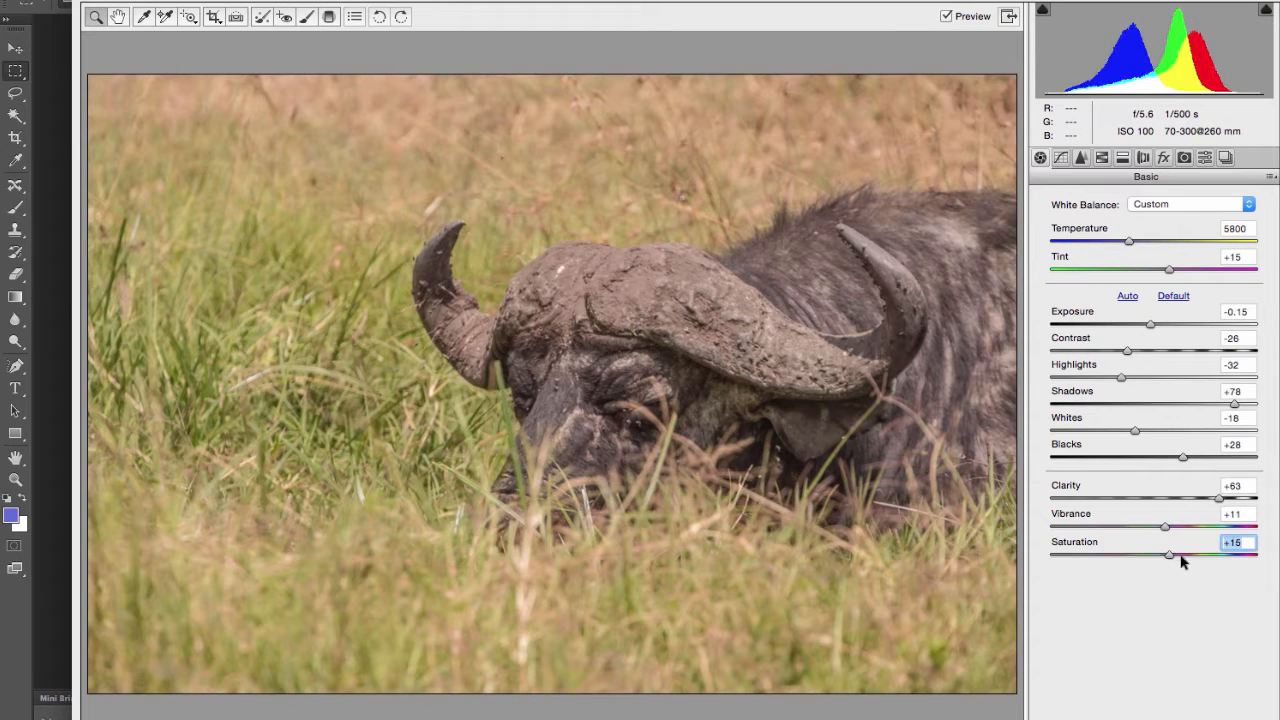
pyautogui.click(1162, 559)
# Step: Set luminance noise reduction to 8 and enable lens profile corrections for the photo
pyautogui.click(1082, 158)
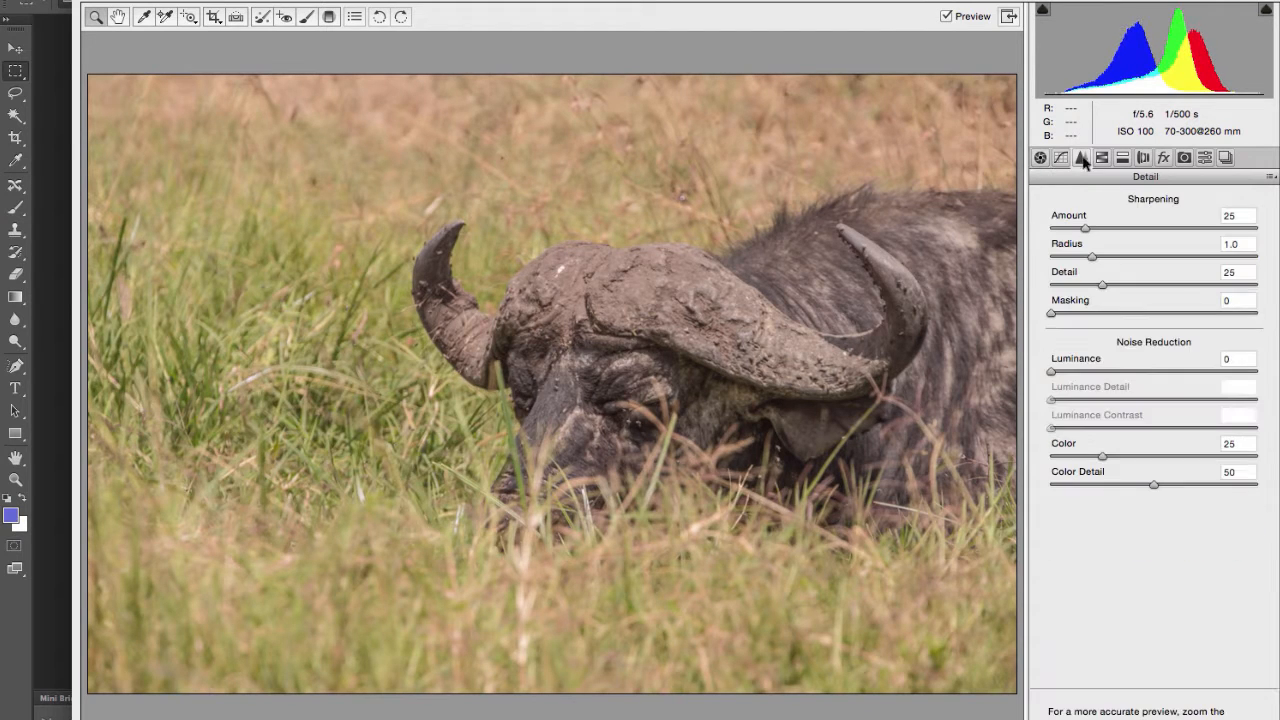
pyautogui.click(1070, 371)
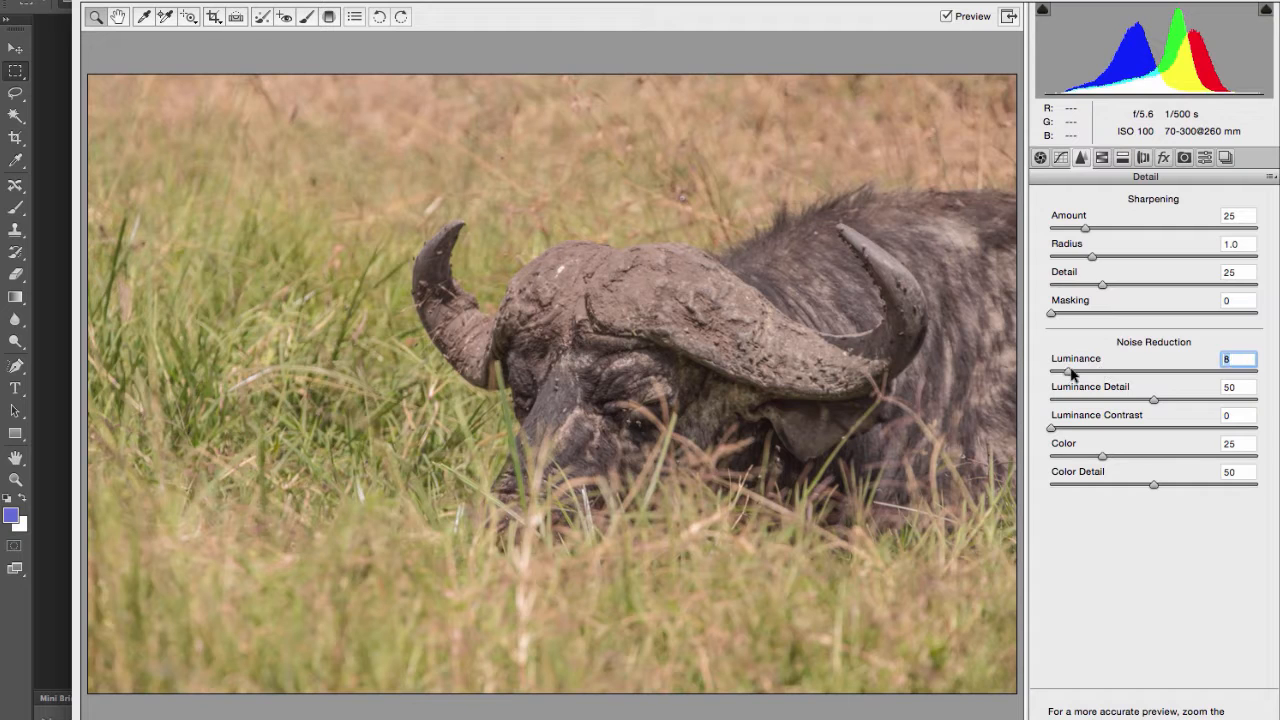
pyautogui.click(1207, 158)
pyautogui.click(1184, 159)
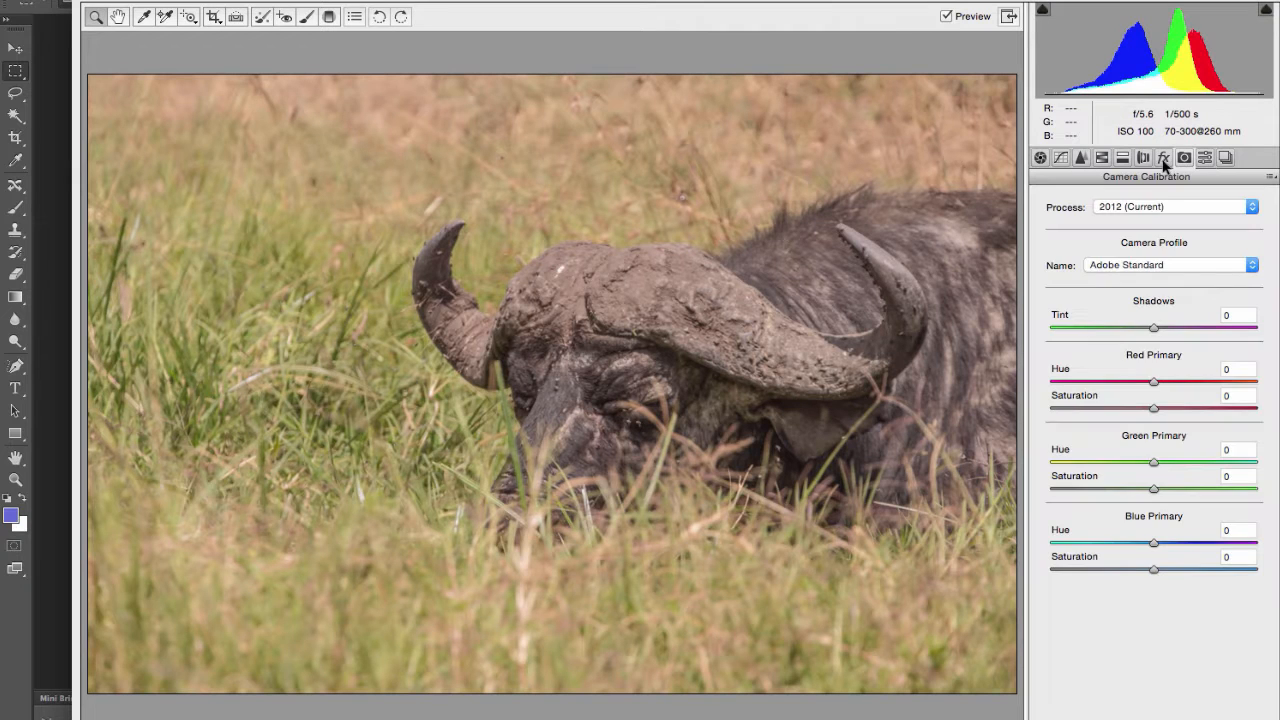
pyautogui.click(1143, 158)
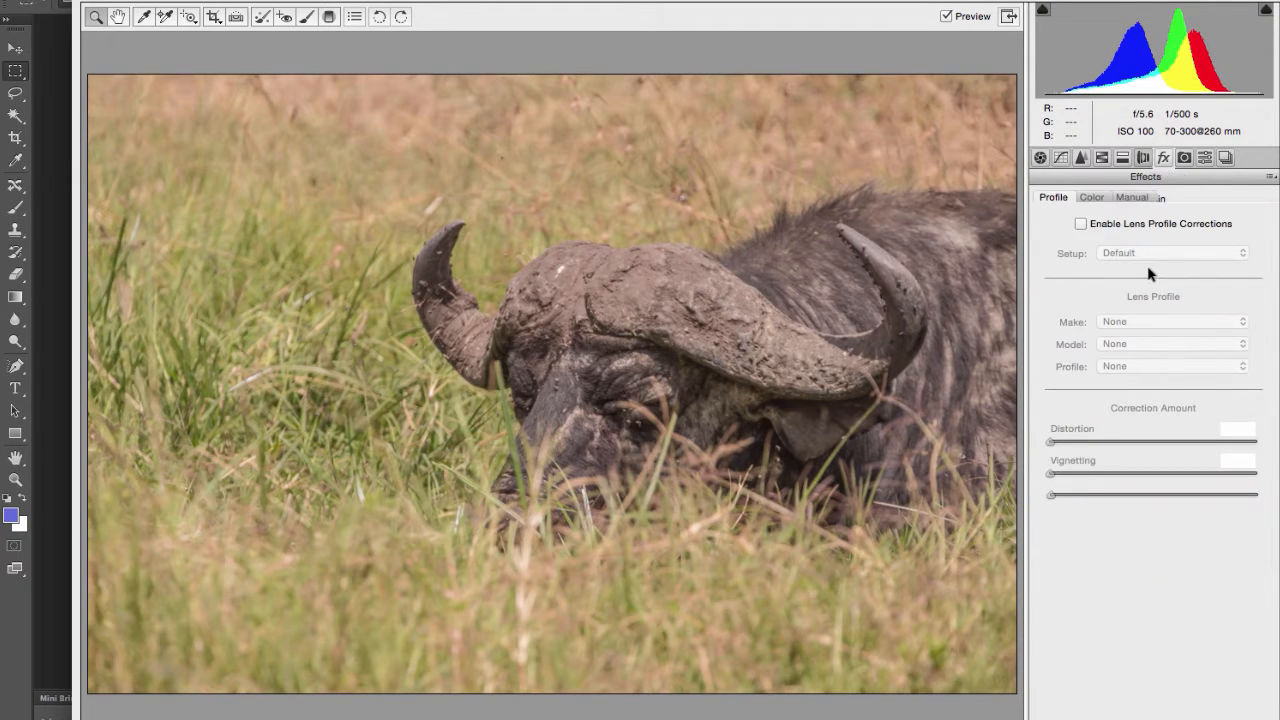
pyautogui.click(1080, 224)
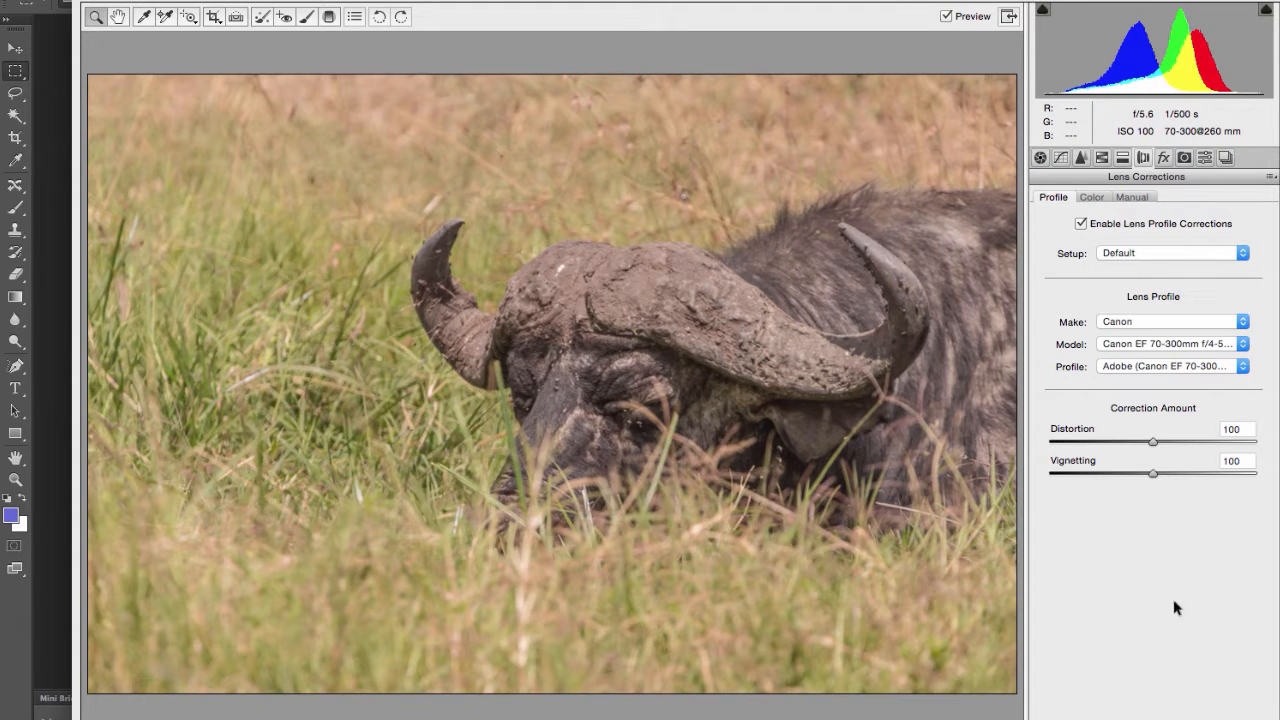
# Step: Reset all Camera Raw adjustments of the buffalo photo to their defaults
pyautogui.click(1205, 158)
pyautogui.click(1184, 158)
pyautogui.click(1040, 158)
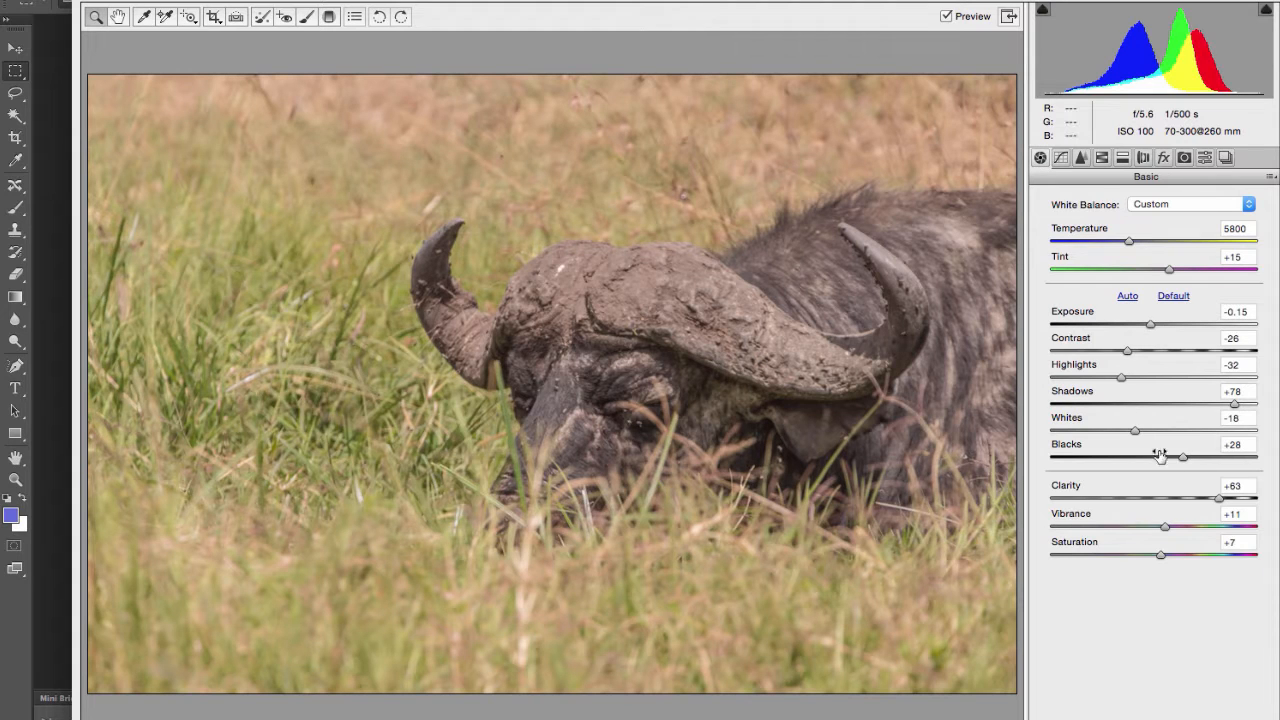
pyautogui.click(1268, 177)
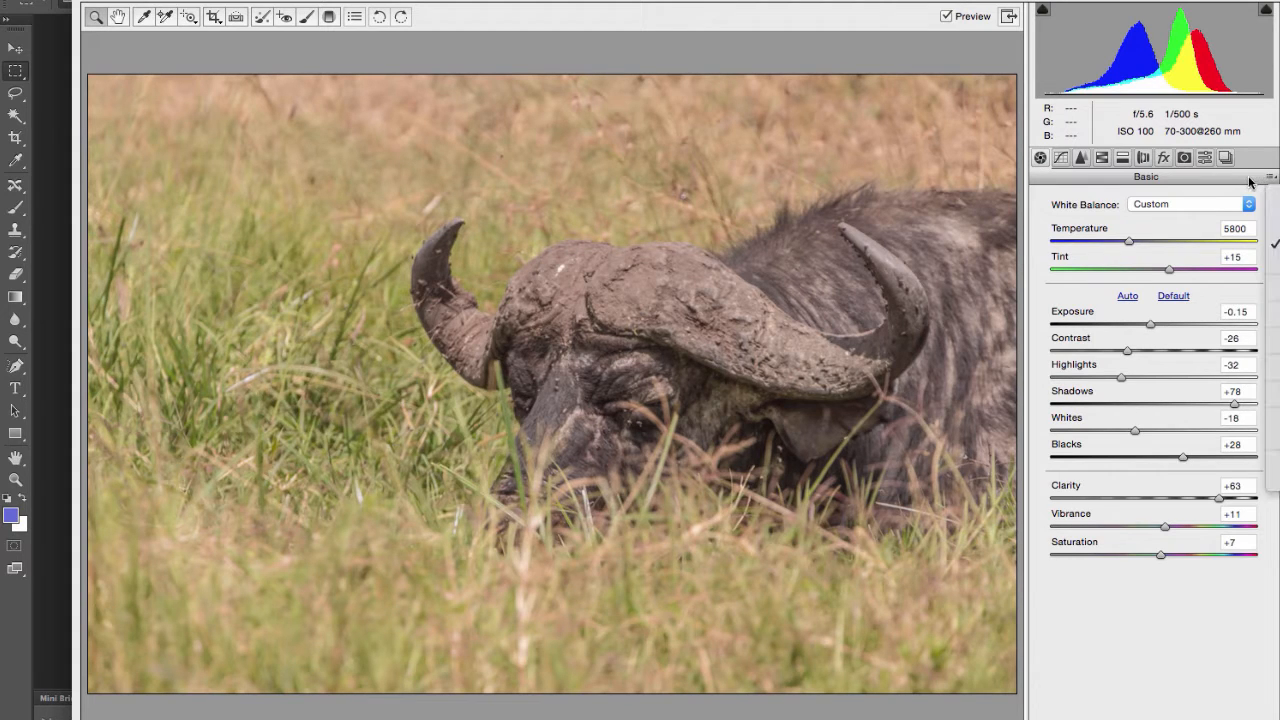
pyautogui.click(1273, 479)
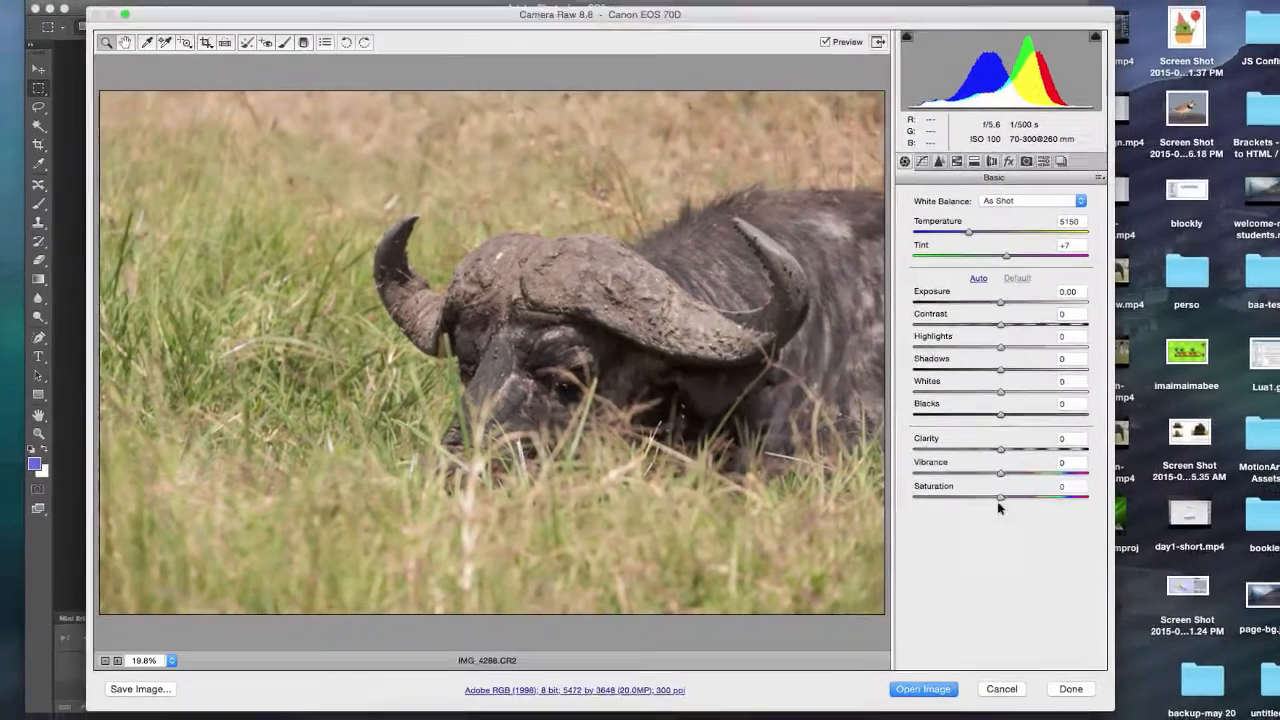
# Step: Open the raw photo in the Photoshop workspace and hide the Timeline panel
pyautogui.click(916, 694)
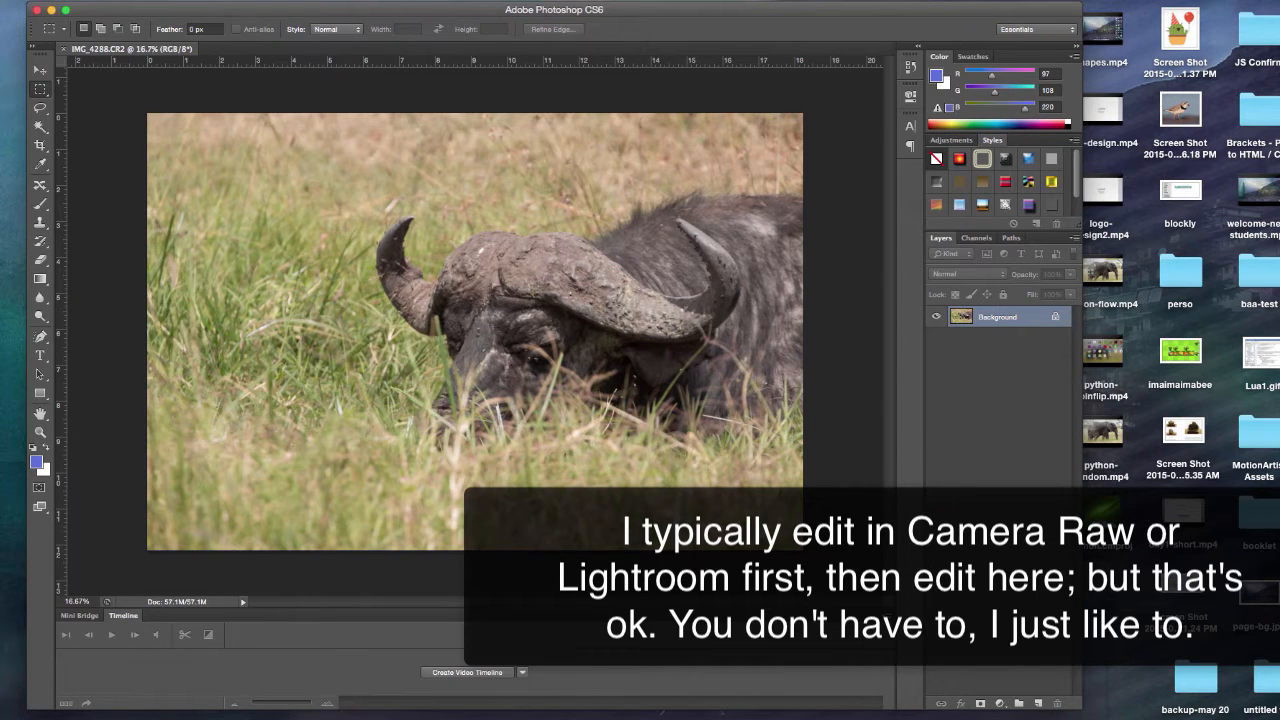
pyautogui.click(405, 2)
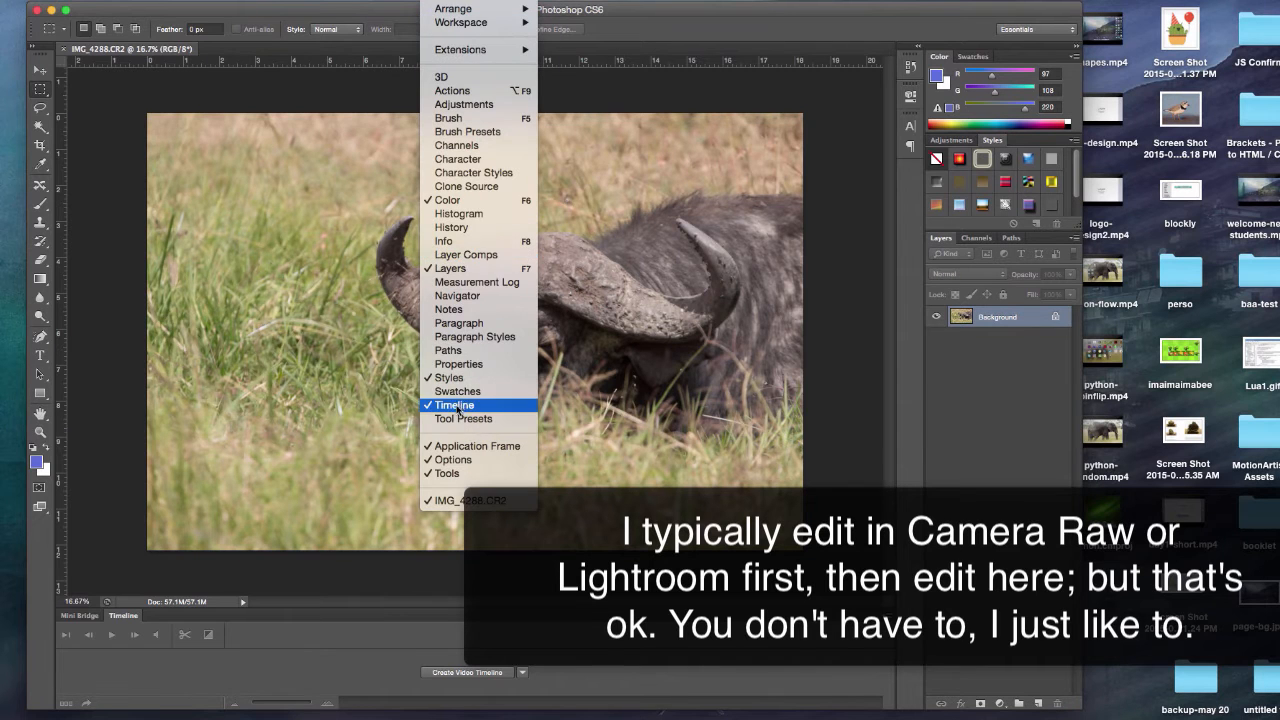
pyautogui.click(455, 420)
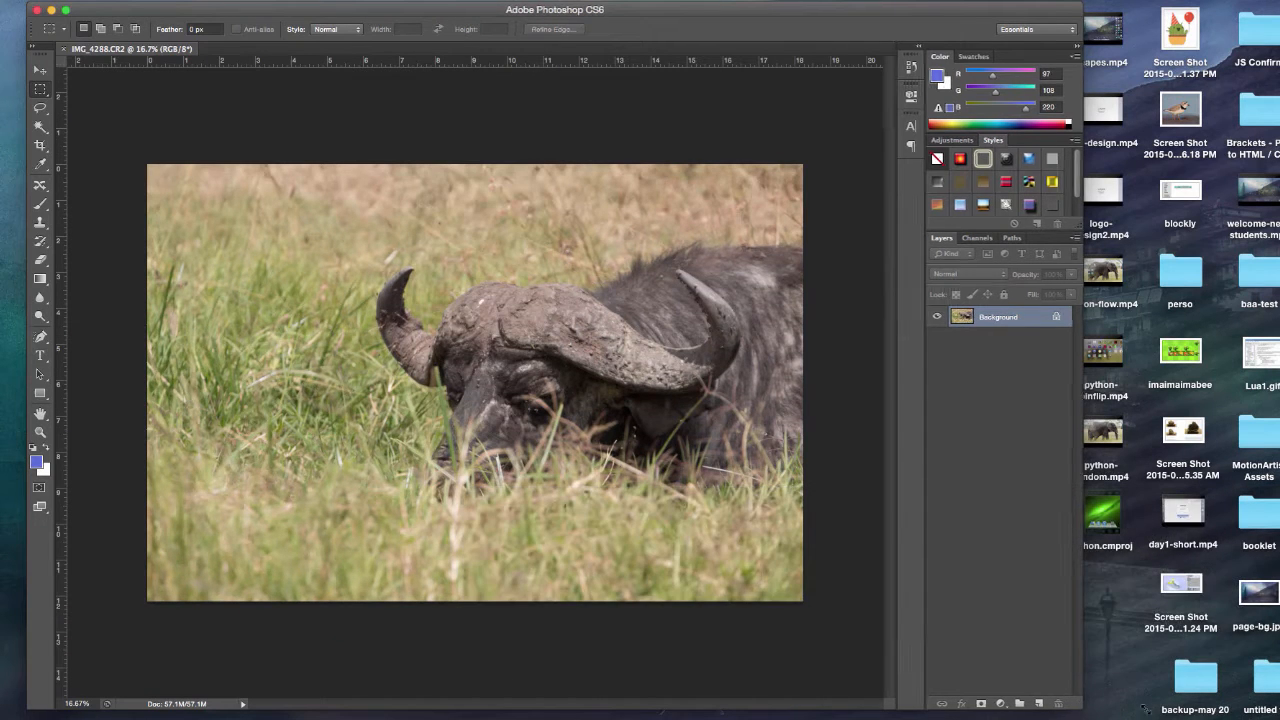
# Step: Widen the Photoshop window and zoom the buffalo photo to 25%
pyautogui.moveTo(1078, 708); pyautogui.dragTo(1209, 712)
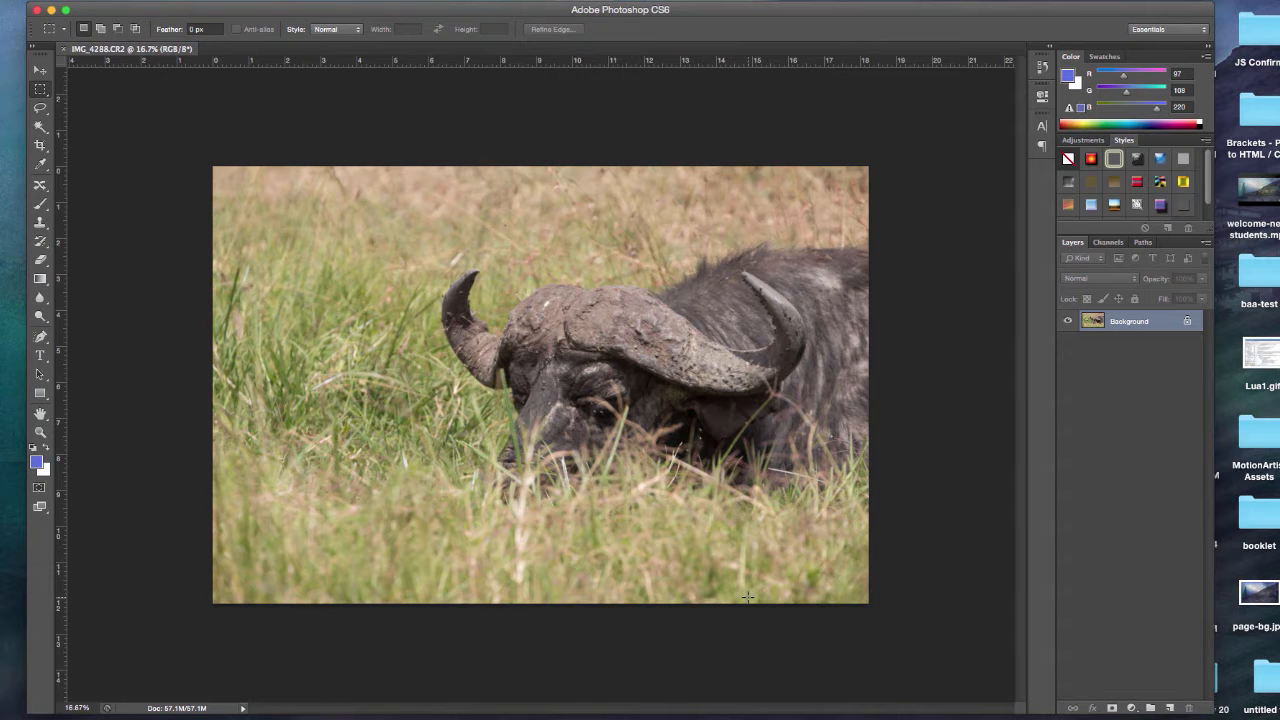
pyautogui.press('super+plus')
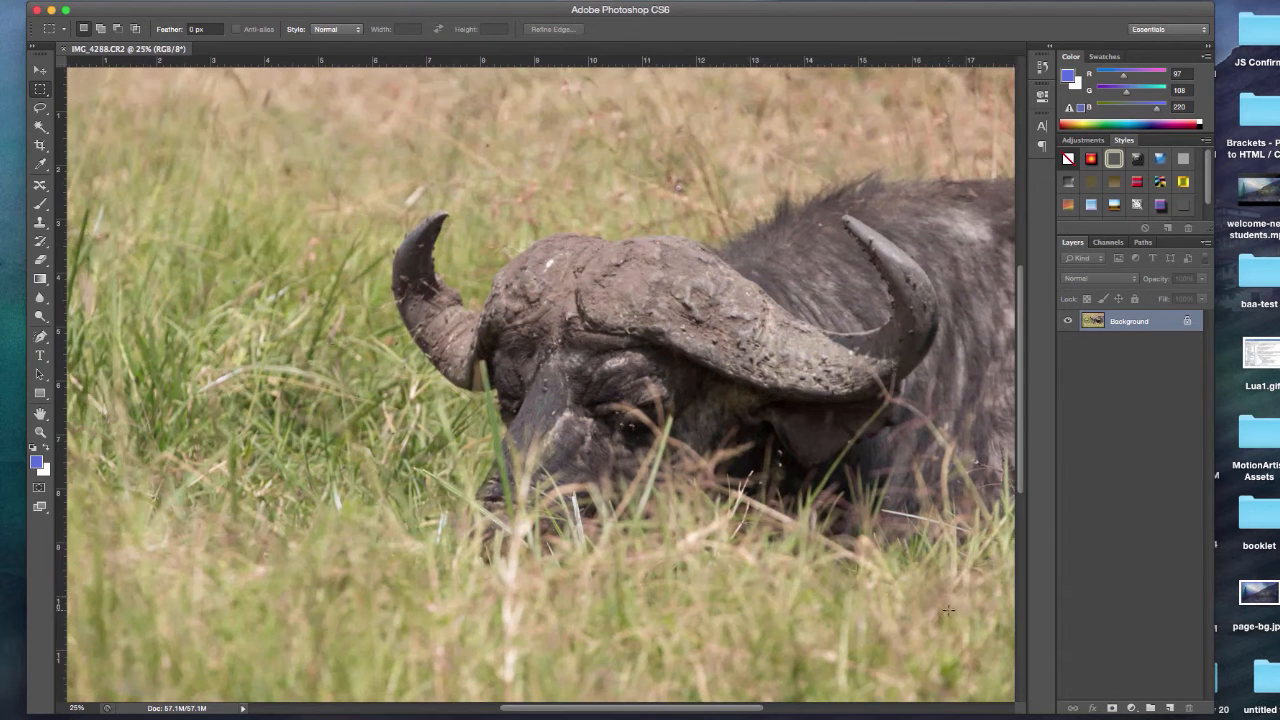
# Step: Narrow the Photoshop window slightly and fit the whole buffalo photo inside it
pyautogui.press('super+minus')
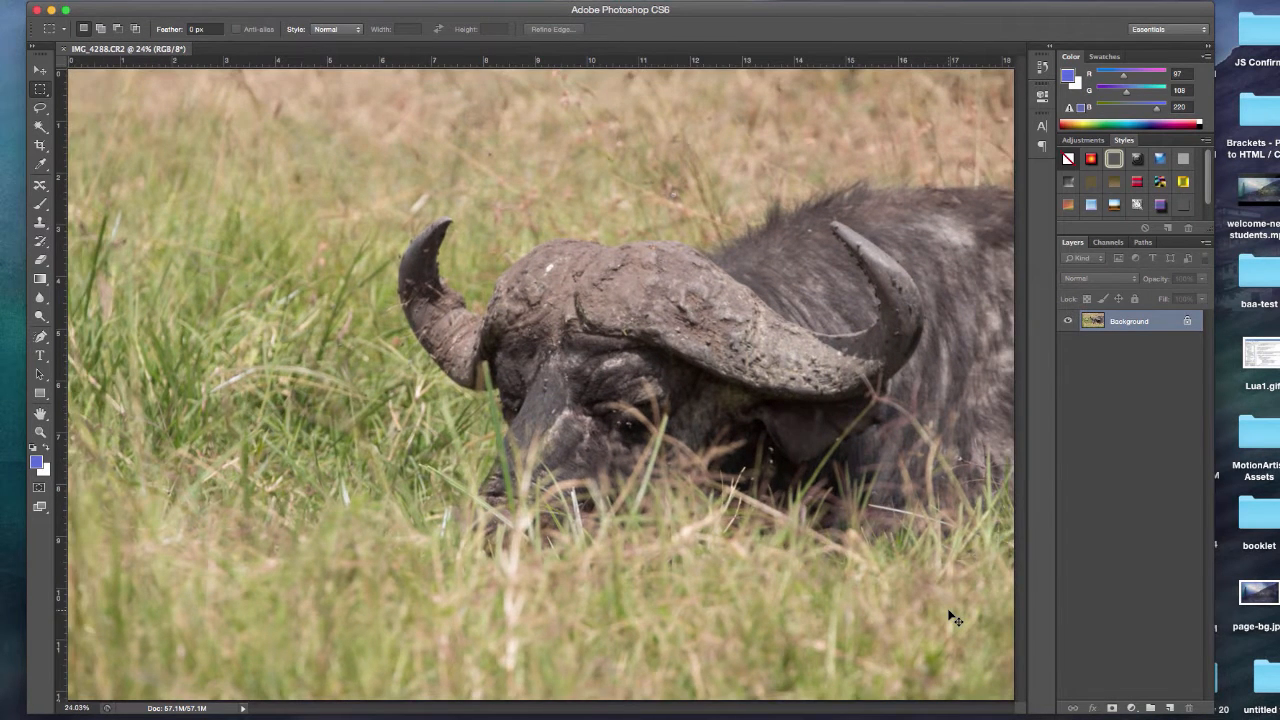
pyautogui.press('super+minus')
pyautogui.press('super+0')
pyautogui.moveTo(1207, 709)
pyautogui.mouseDown()
pyautogui.moveTo(1122, 697)
pyautogui.moveTo(1195, 718)
pyautogui.mouseUp()
pyautogui.press('super+0')
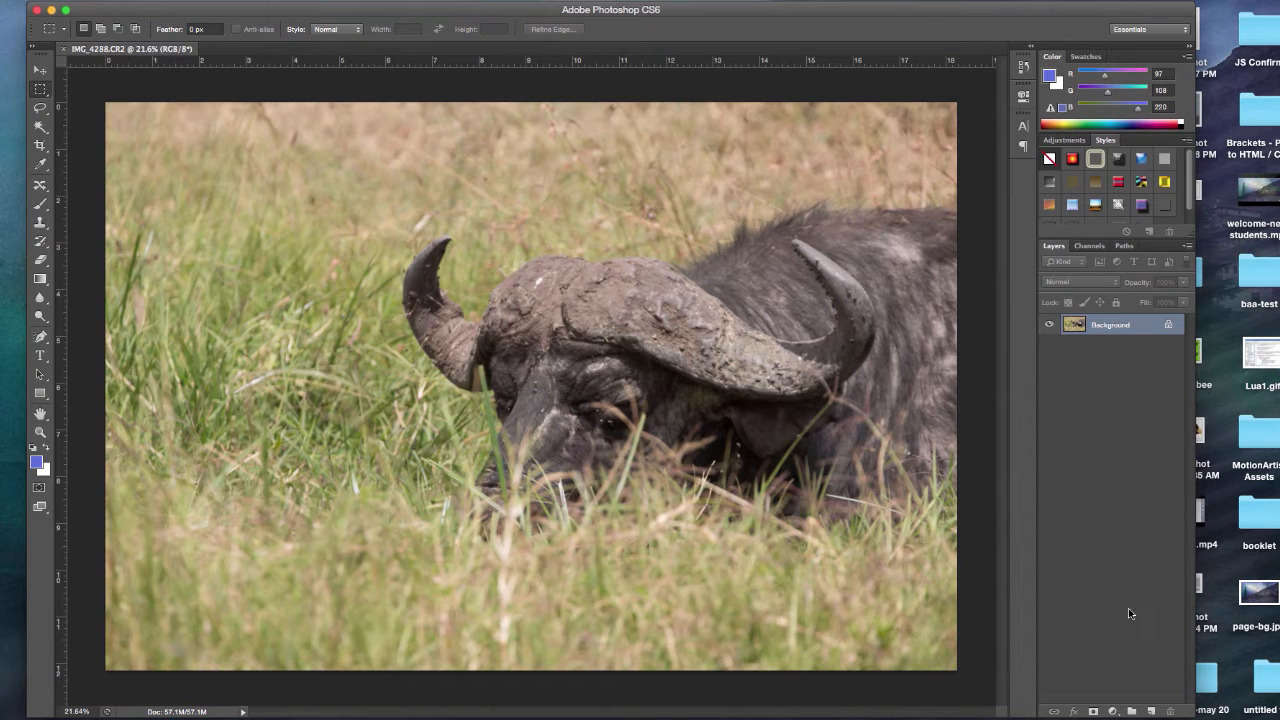
# Step: Add a Levels adjustment layer with input levels 16, 1.36 and 249, and compare the photo with and without it
pyautogui.click(1064, 140)
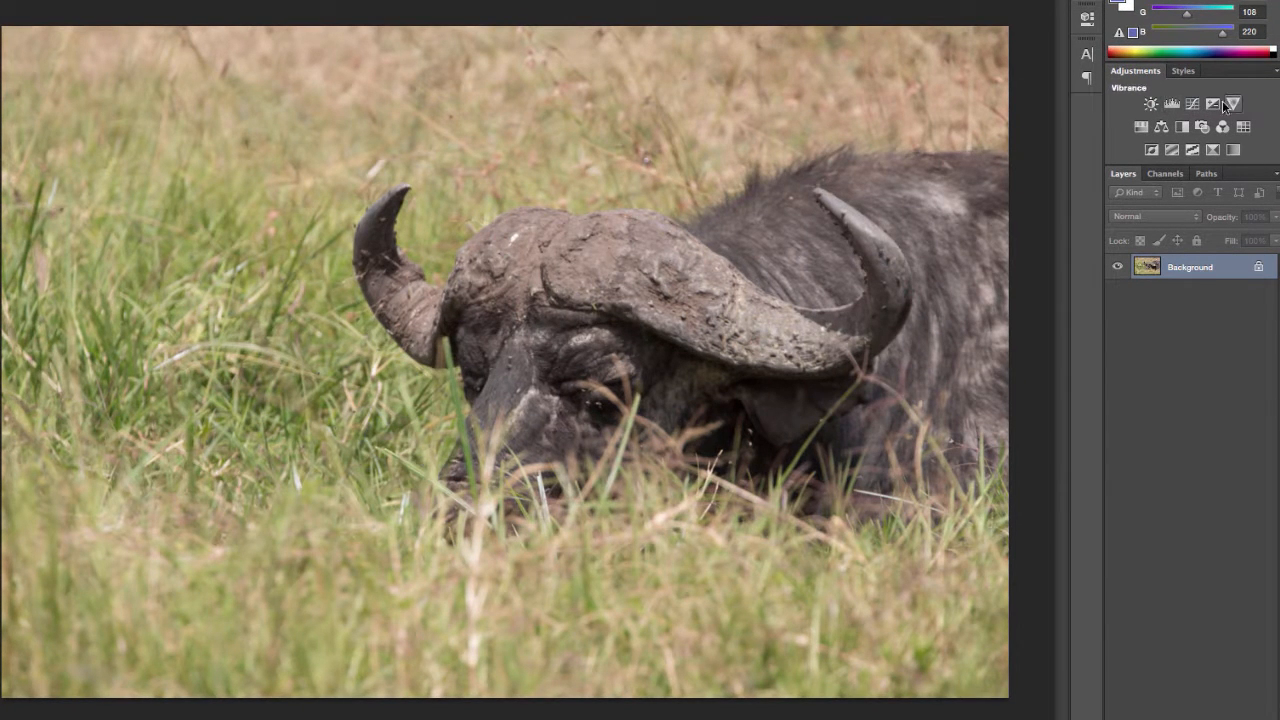
pyautogui.click(1172, 103)
pyautogui.moveTo(952, 177); pyautogui.dragTo(870, 182)
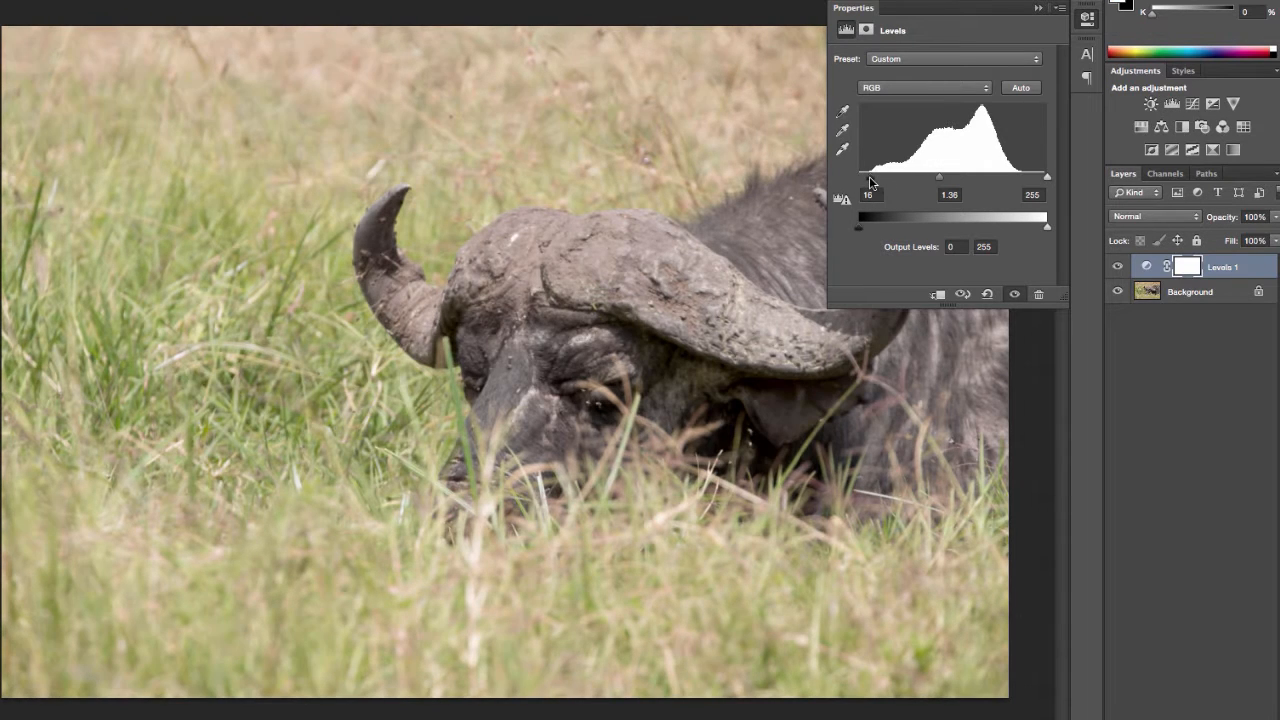
pyautogui.moveTo(1033, 180); pyautogui.dragTo(1024, 180)
pyautogui.click(1087, 20)
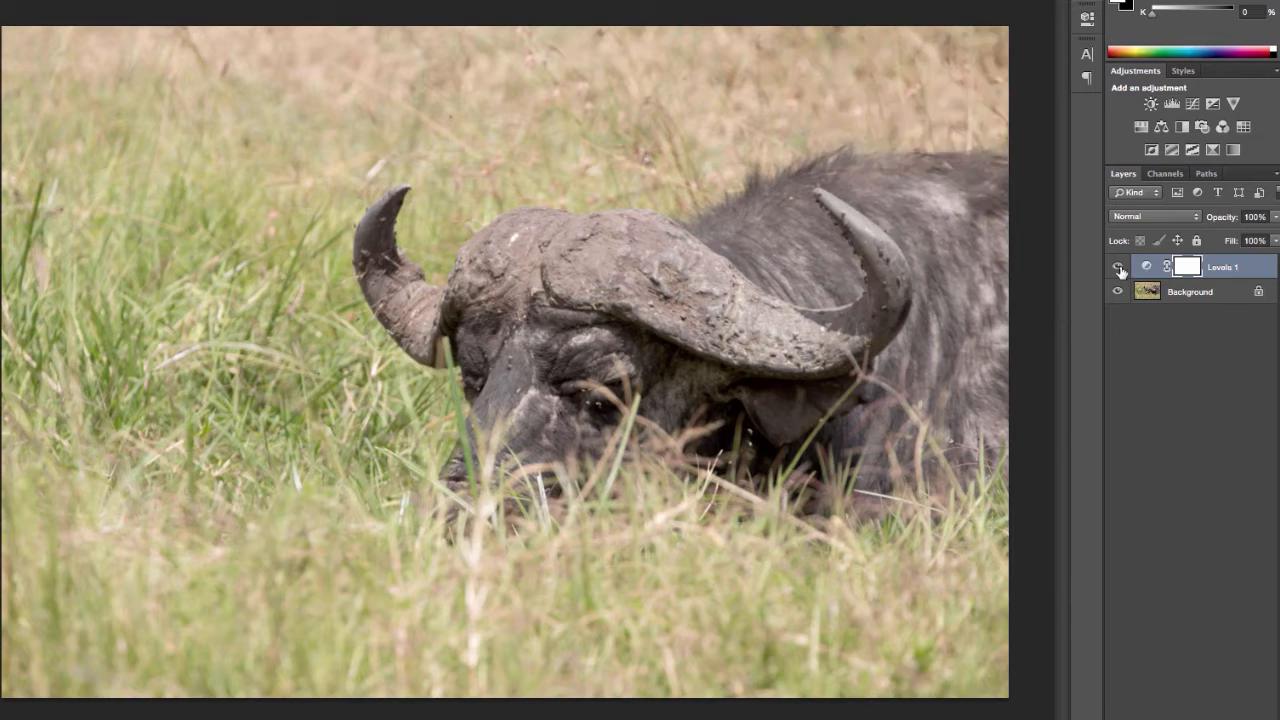
pyautogui.click(1119, 268)
pyautogui.click(1119, 268)
pyautogui.click(1119, 268)
pyautogui.click(1119, 268)
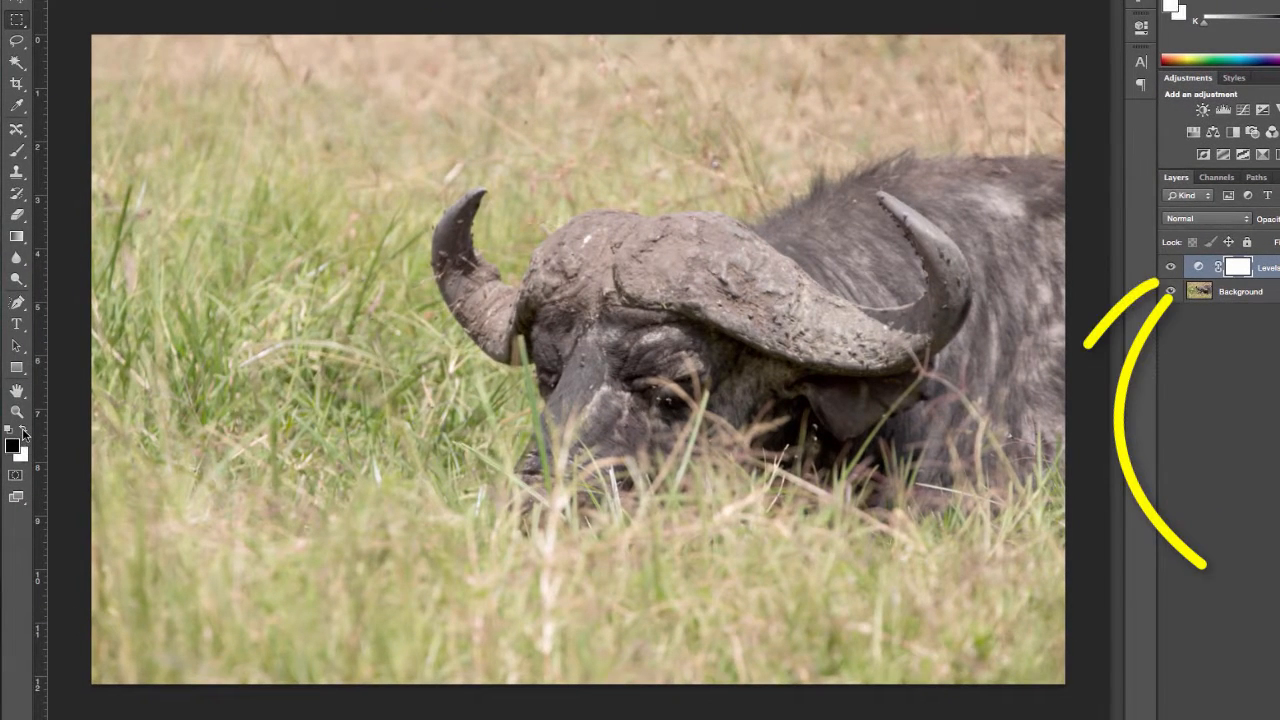
# Step: Fill the Levels adjustment's layer mask with black using the Paint Bucket
pyautogui.moveTo(16, 236); pyautogui.dragTo(110, 245)
pyautogui.click(207, 259)
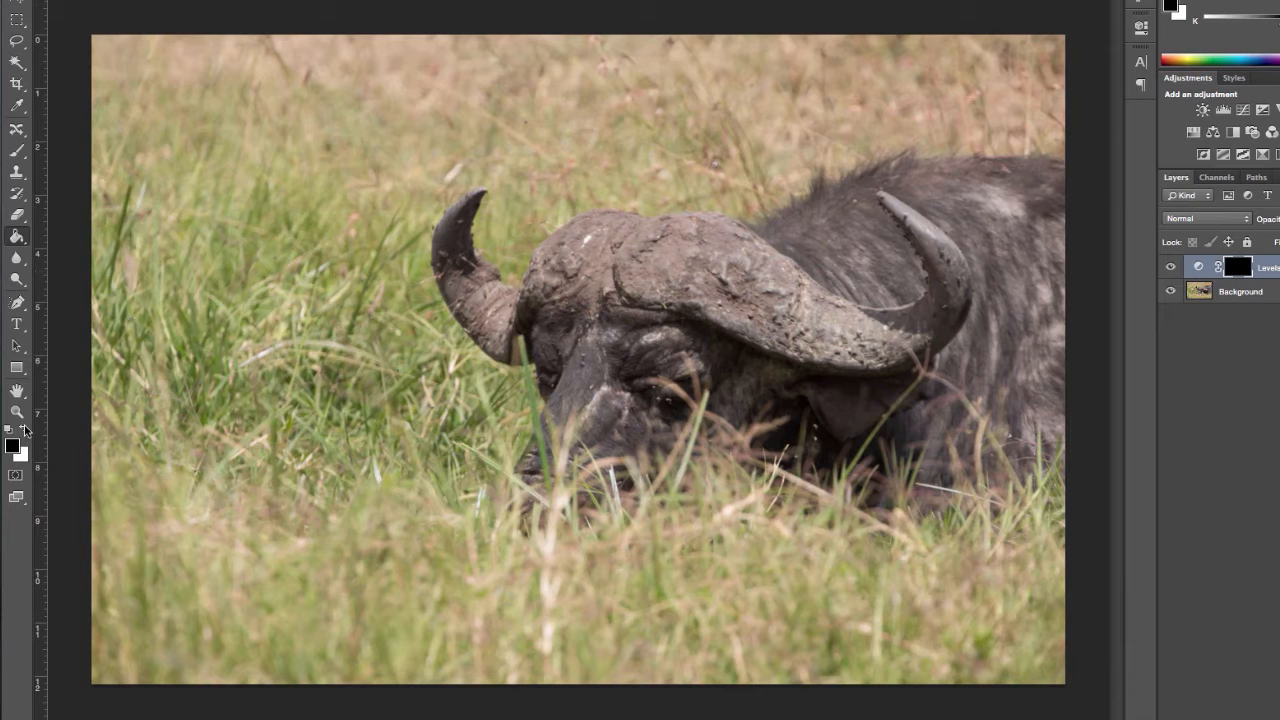
# Step: Paint white on the Levels mask over the buffalo's shaded face and ear with an enlarged brush, and compare the result
pyautogui.click(24, 430)
pyautogui.click(16, 151)
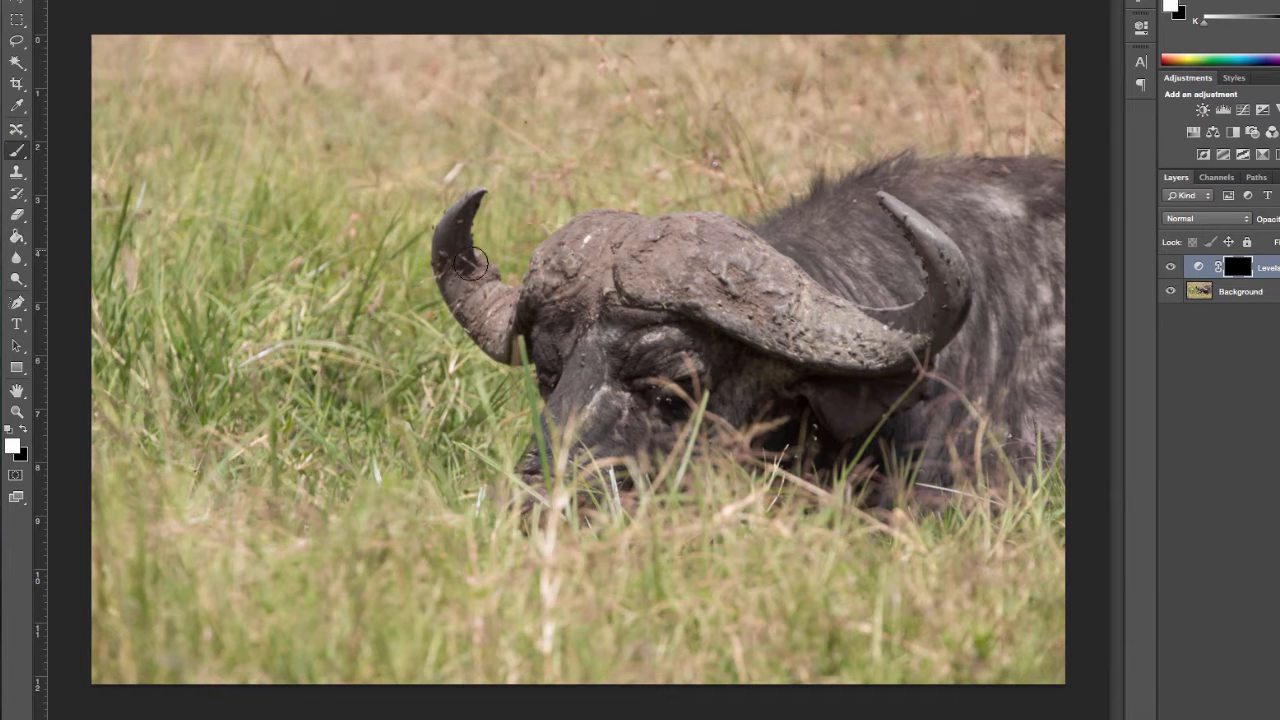
pyautogui.press(']')
pyautogui.press(']')
pyautogui.press(']')
pyautogui.press(']')
pyautogui.press(']')
pyautogui.press(']')
pyautogui.moveTo(634, 360)
pyautogui.mouseDown()
pyautogui.moveTo(662, 344)
pyautogui.moveTo(638, 380)
pyautogui.moveTo(593, 406)
pyautogui.moveTo(668, 363)
pyautogui.moveTo(856, 392)
pyautogui.moveTo(815, 396)
pyautogui.moveTo(865, 428)
pyautogui.moveTo(962, 318)
pyautogui.moveTo(957, 360)
pyautogui.mouseUp()
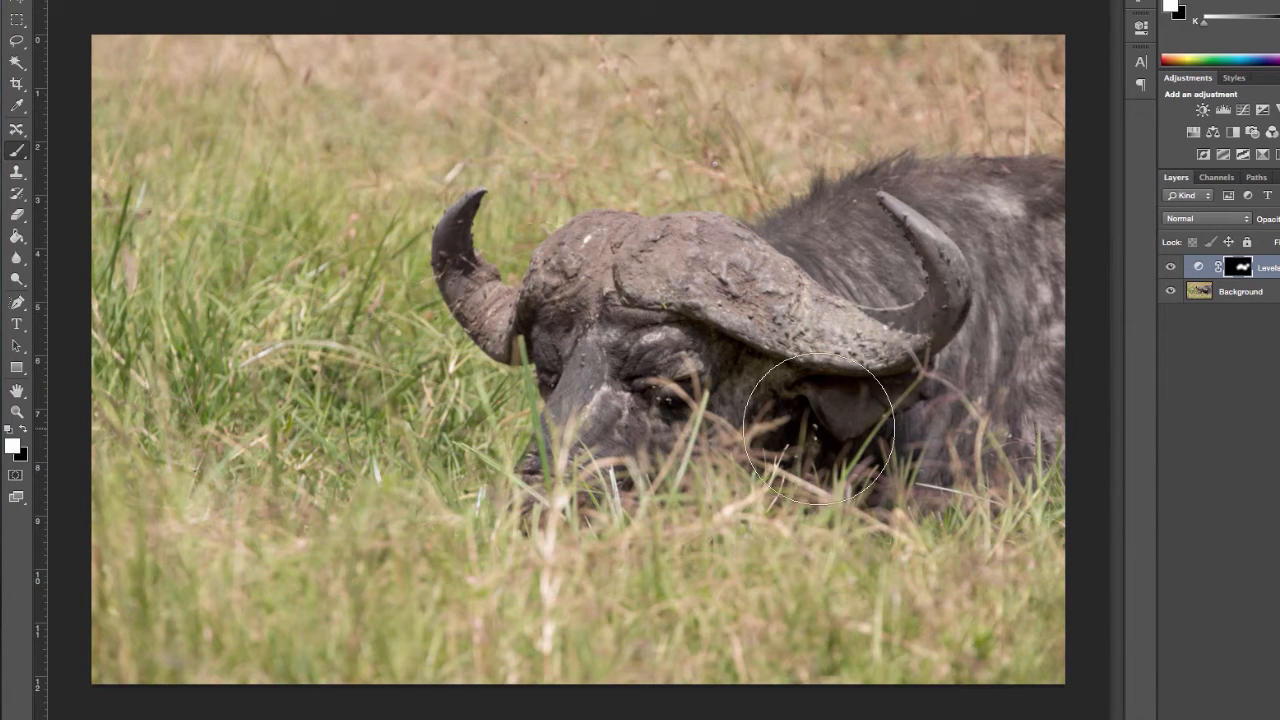
pyautogui.press('super+z')
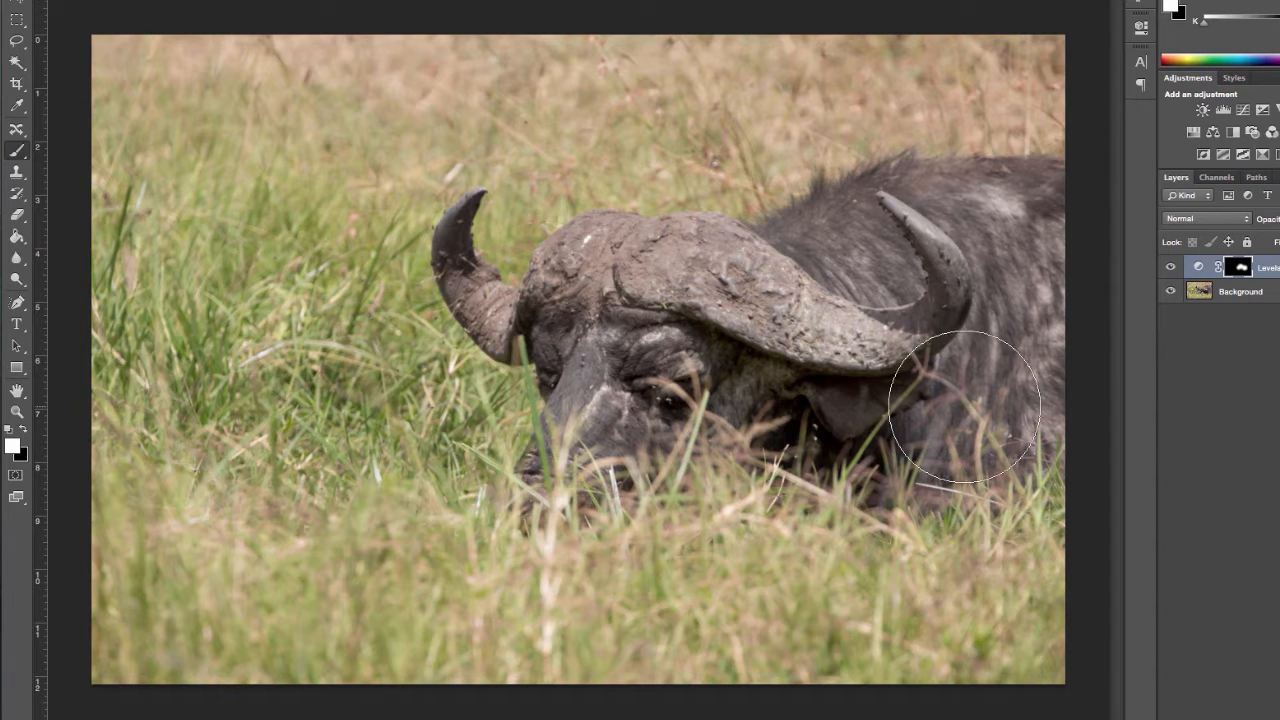
pyautogui.click(1170, 268)
pyautogui.click(1170, 268)
pyautogui.click(1170, 268)
pyautogui.click(1170, 268)
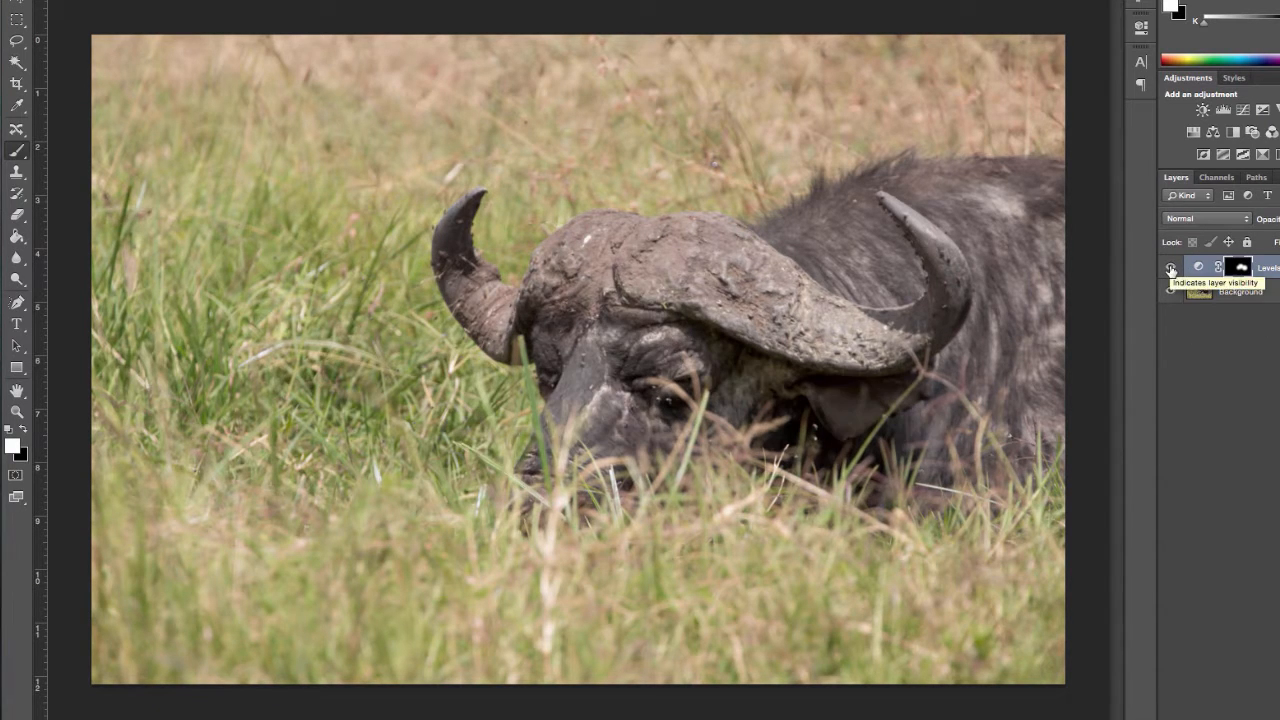
# Step: Add a Hue/Saturation adjustment layer with saturation +24 and compare the photo with and without it
pyautogui.click(1196, 133)
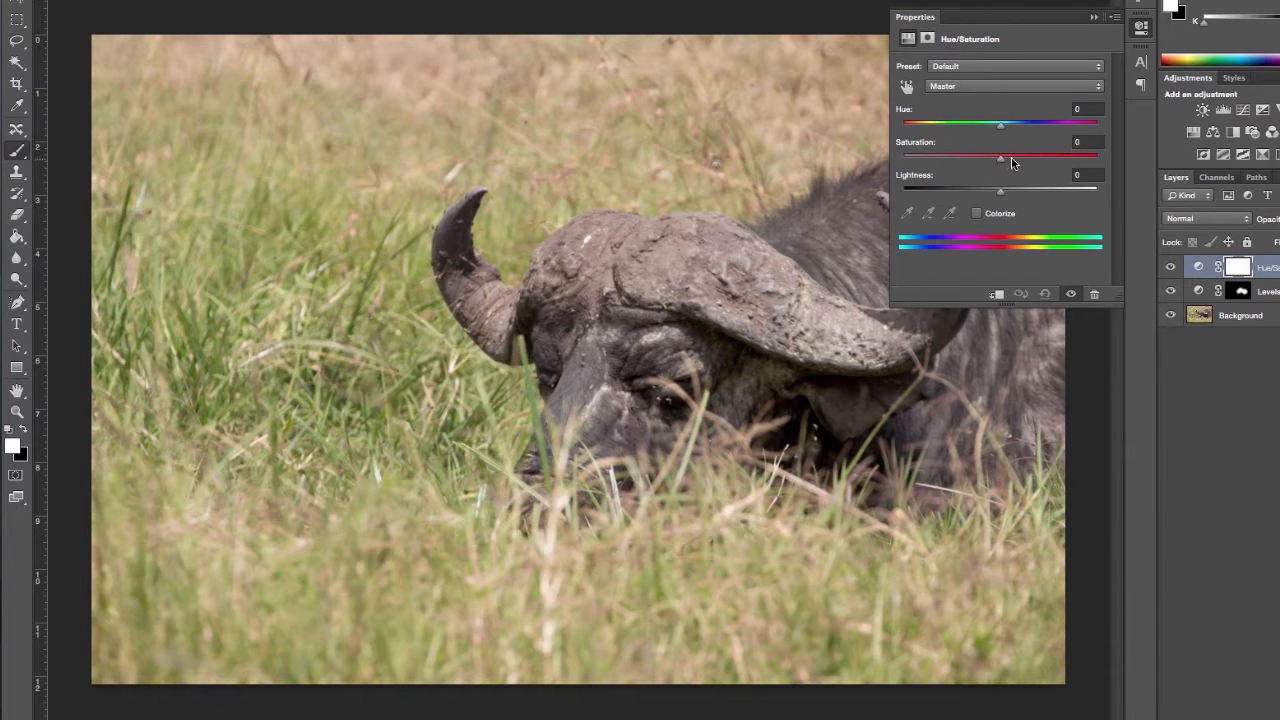
pyautogui.moveTo(1012, 160); pyautogui.dragTo(1026, 162)
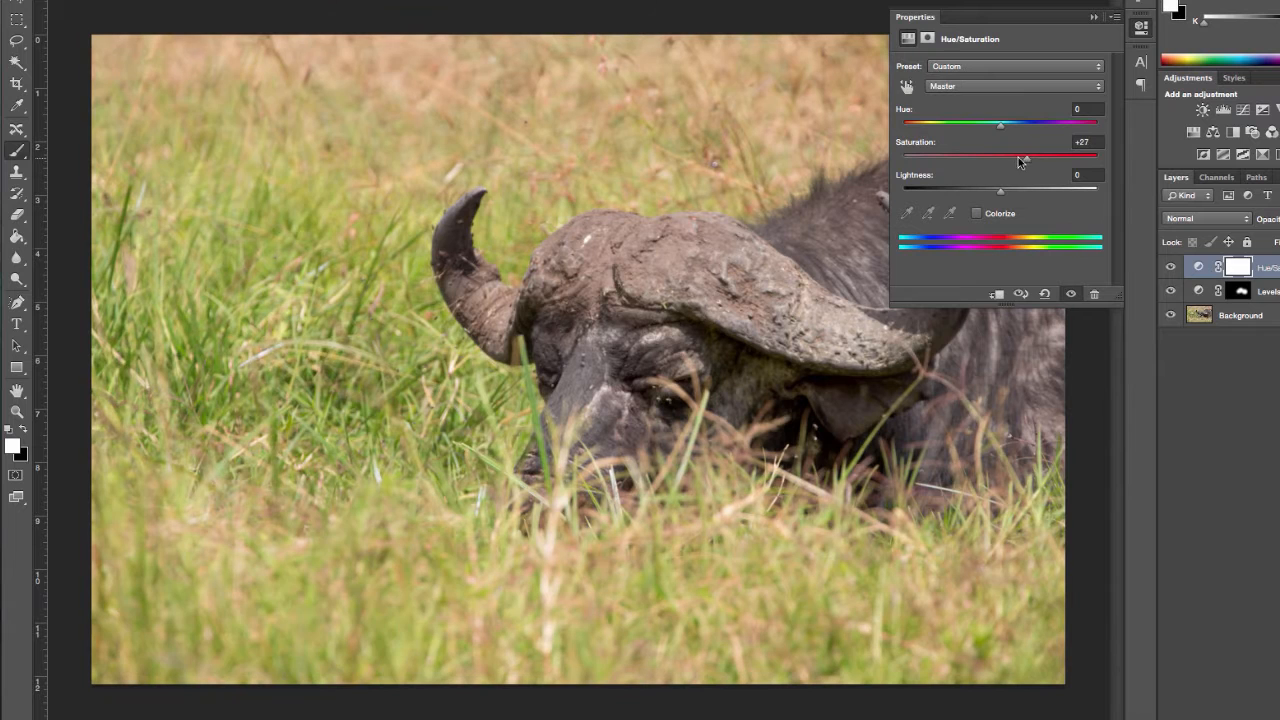
pyautogui.click(1141, 27)
pyautogui.click(1171, 267)
pyautogui.click(1173, 267)
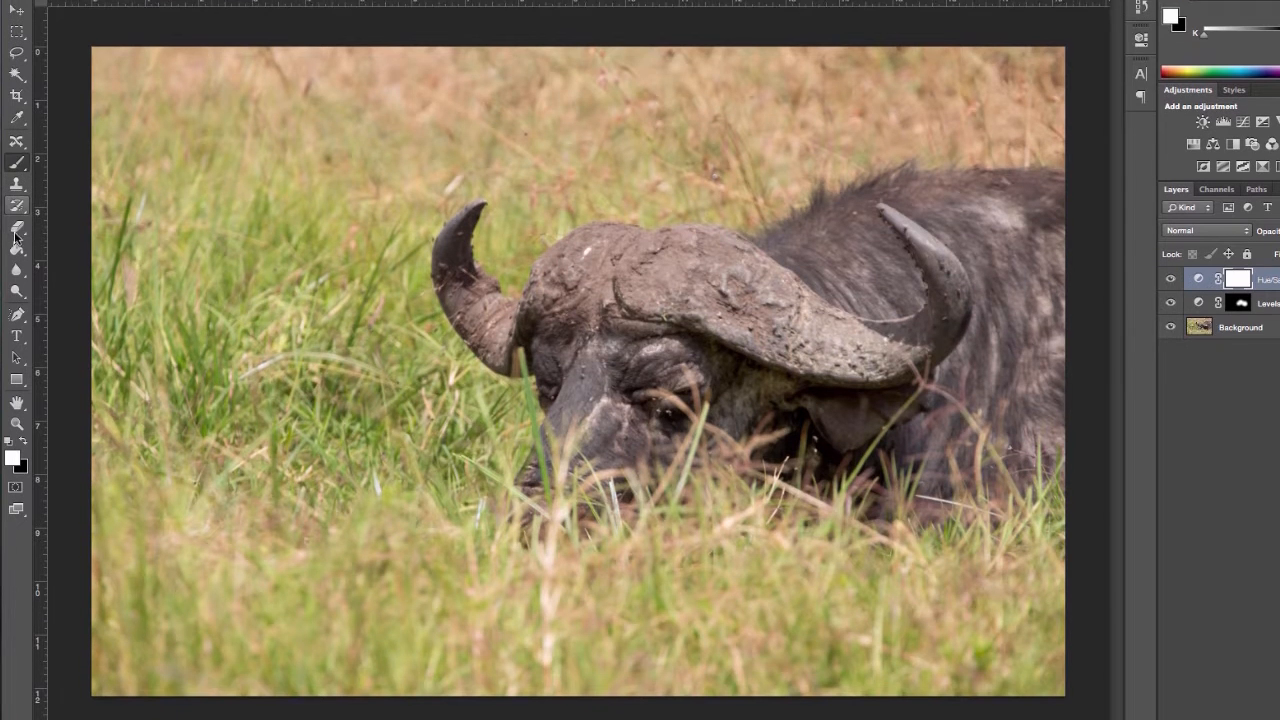
# Step: Erase the Hue/Saturation mask across the middle of the photo with a soft 3105 px Eraser, and compare the result
pyautogui.click(17, 214)
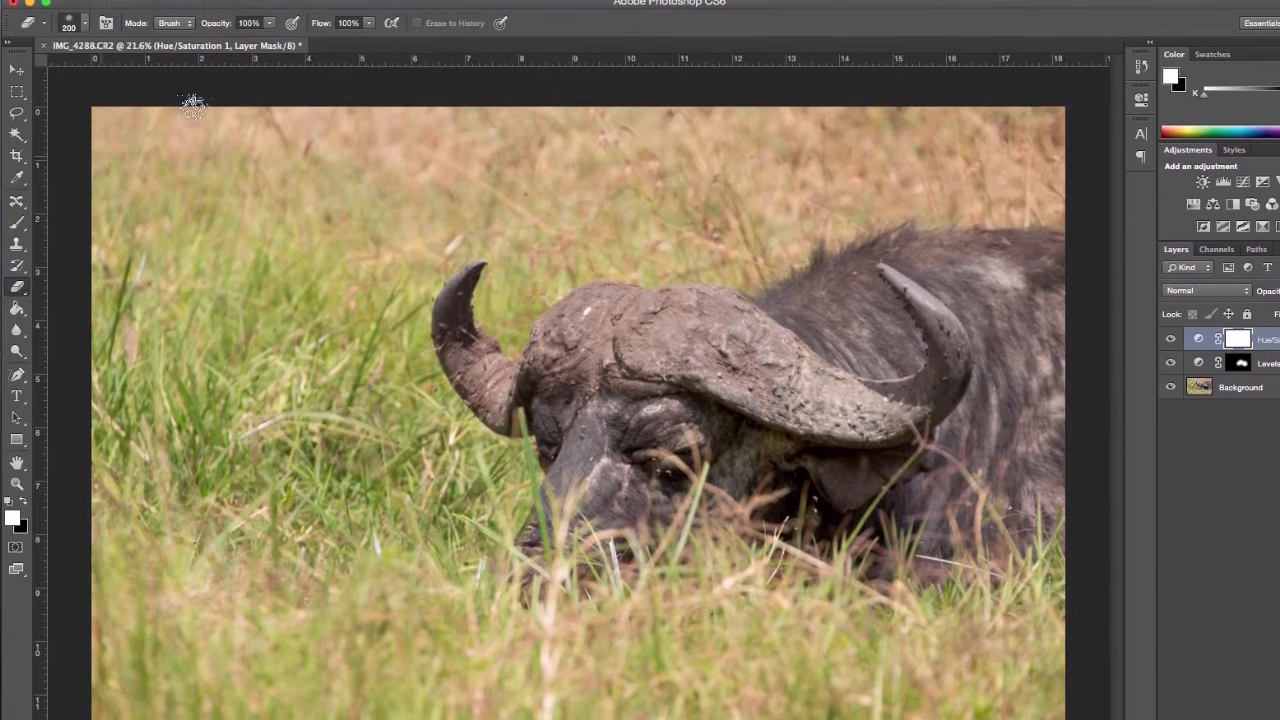
pyautogui.click(86, 32)
pyautogui.click(88, 155)
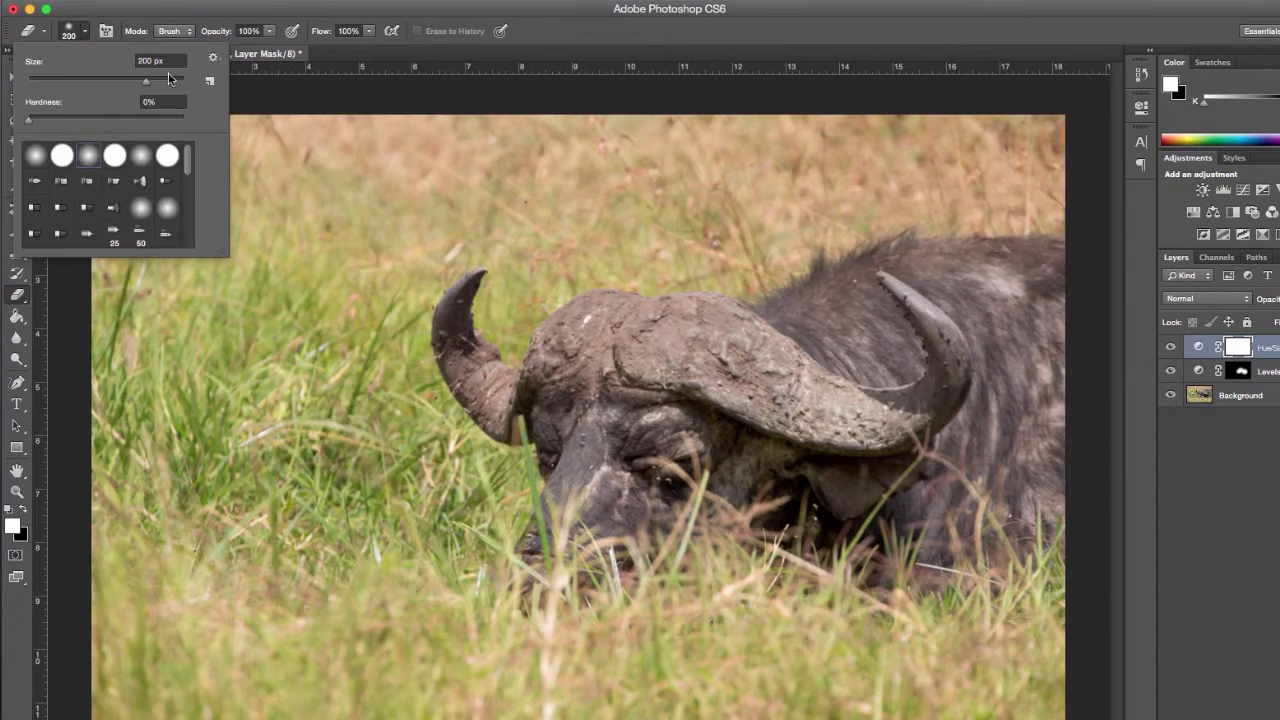
pyautogui.click(167, 79)
pyautogui.click(178, 80)
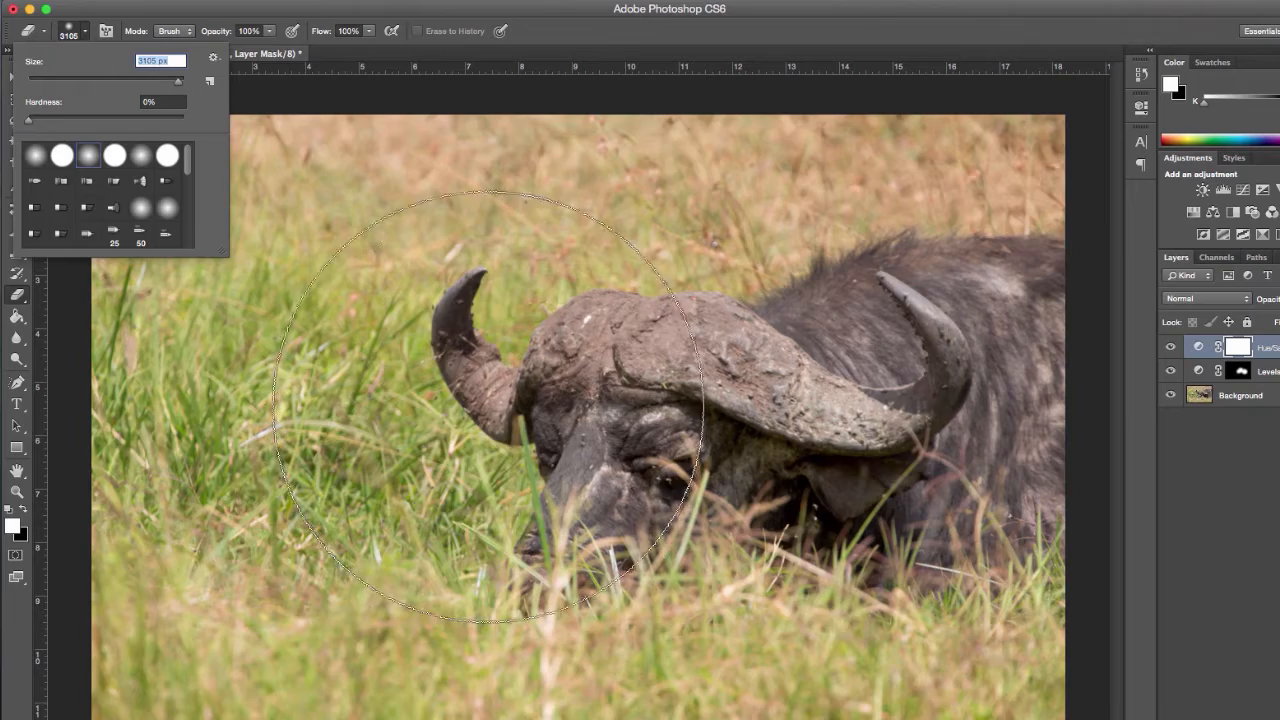
pyautogui.click(980, 458)
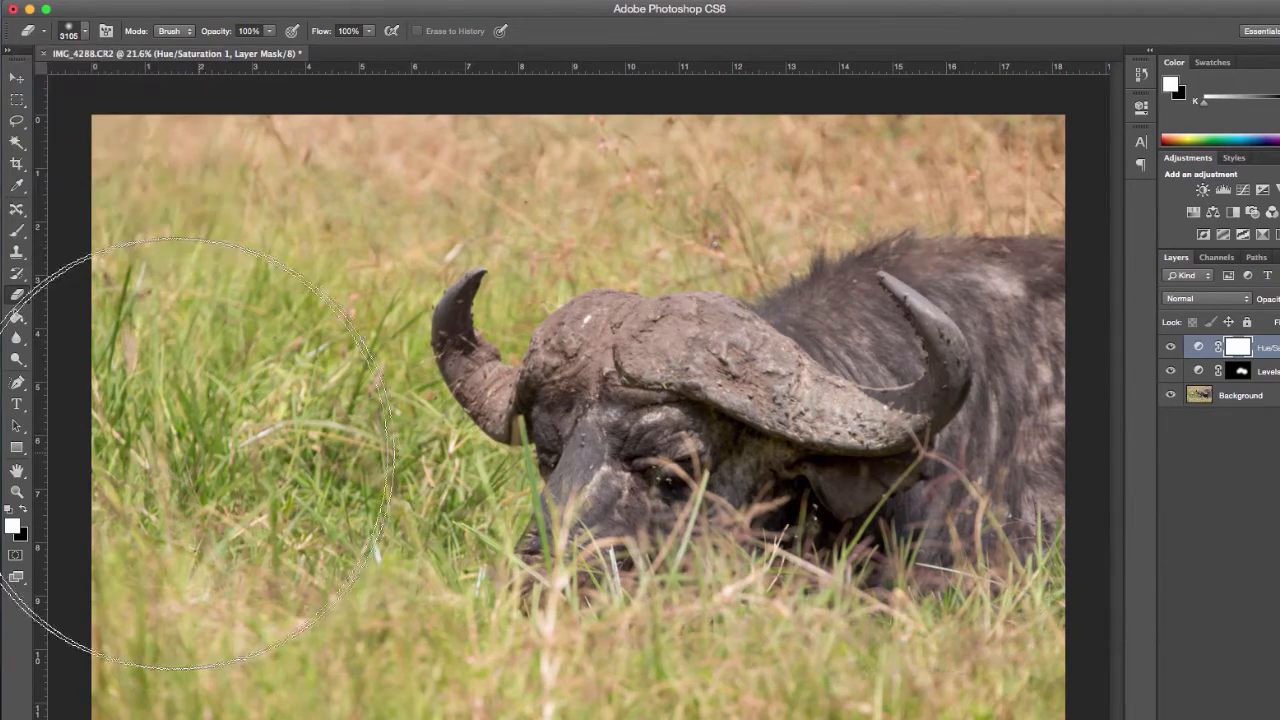
pyautogui.moveTo(179, 453); pyautogui.dragTo(168, 457)
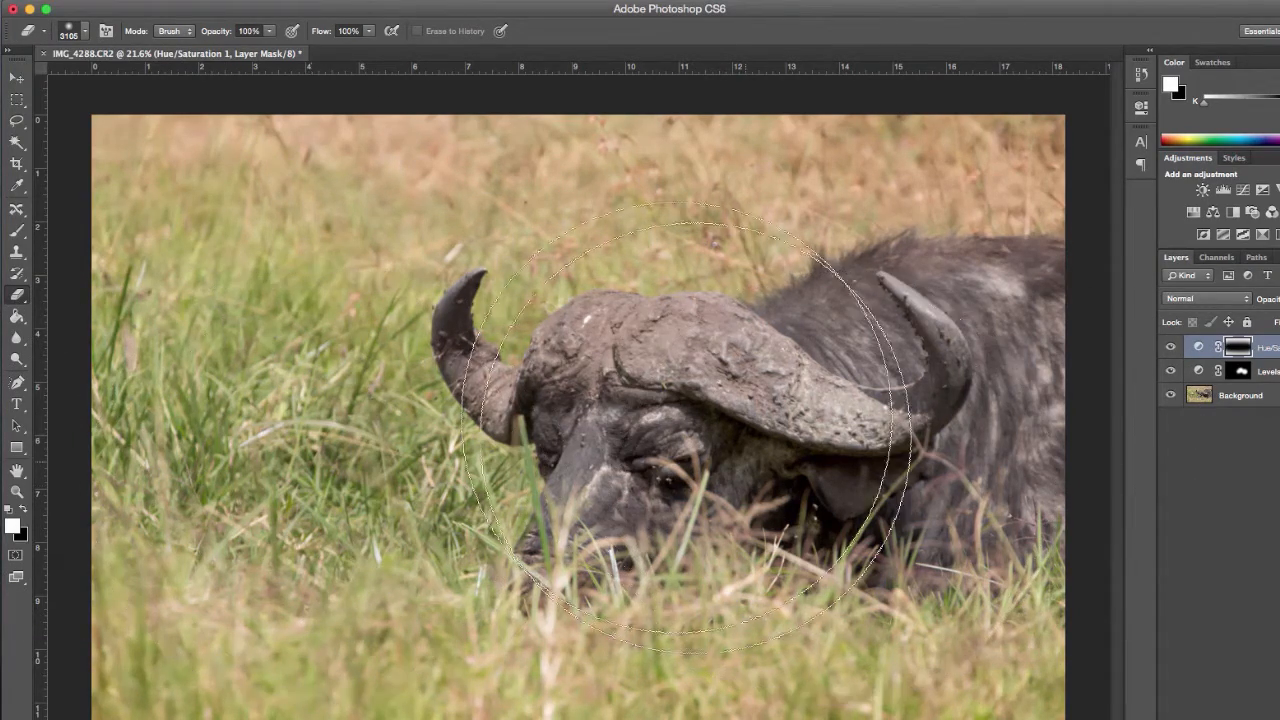
pyautogui.click(1171, 347)
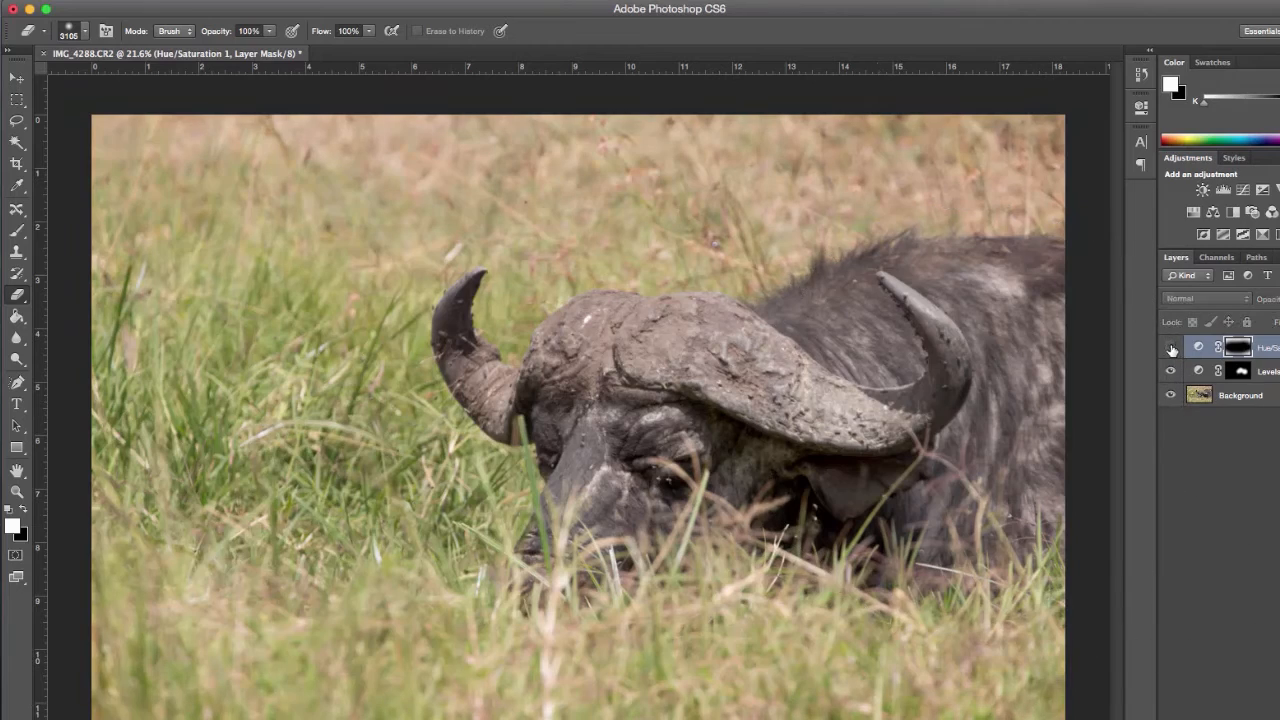
pyautogui.click(1171, 347)
pyautogui.click(1171, 347)
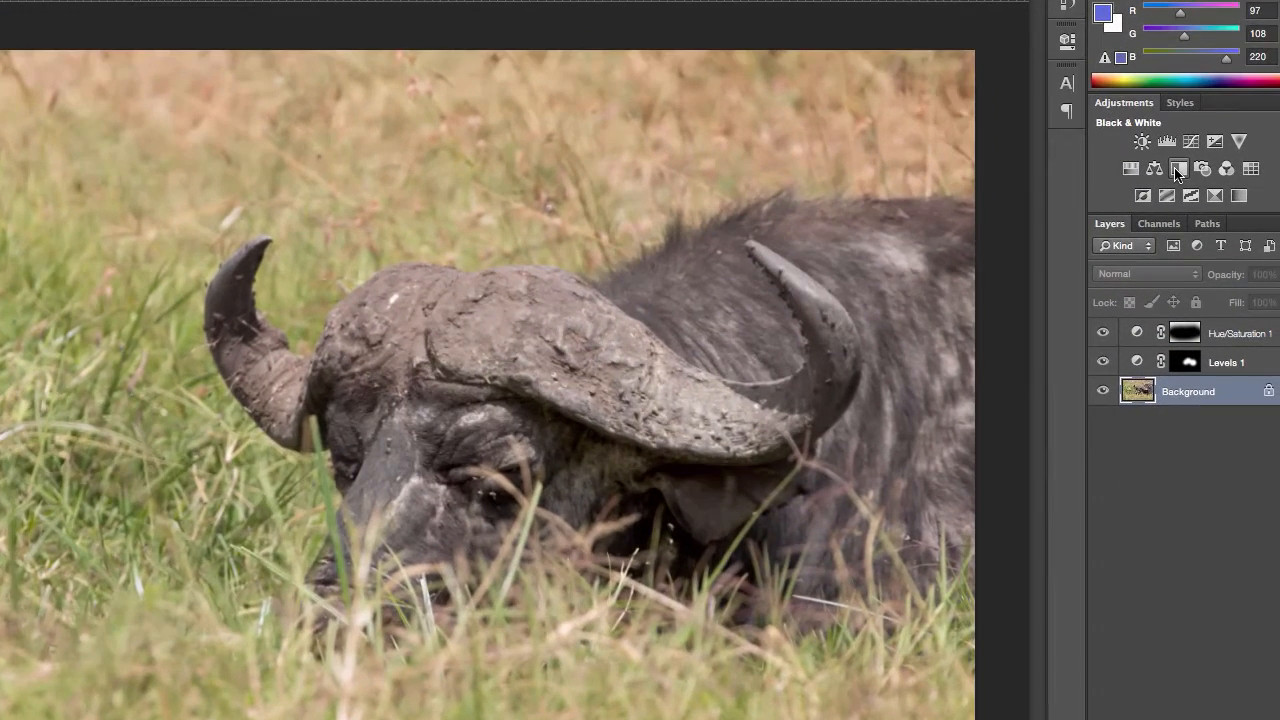
# Step: Add an auto-adjusted Black & White layer above the Background, blend it as Luminosity and compare the photo with and without it
pyautogui.click(1233, 212)
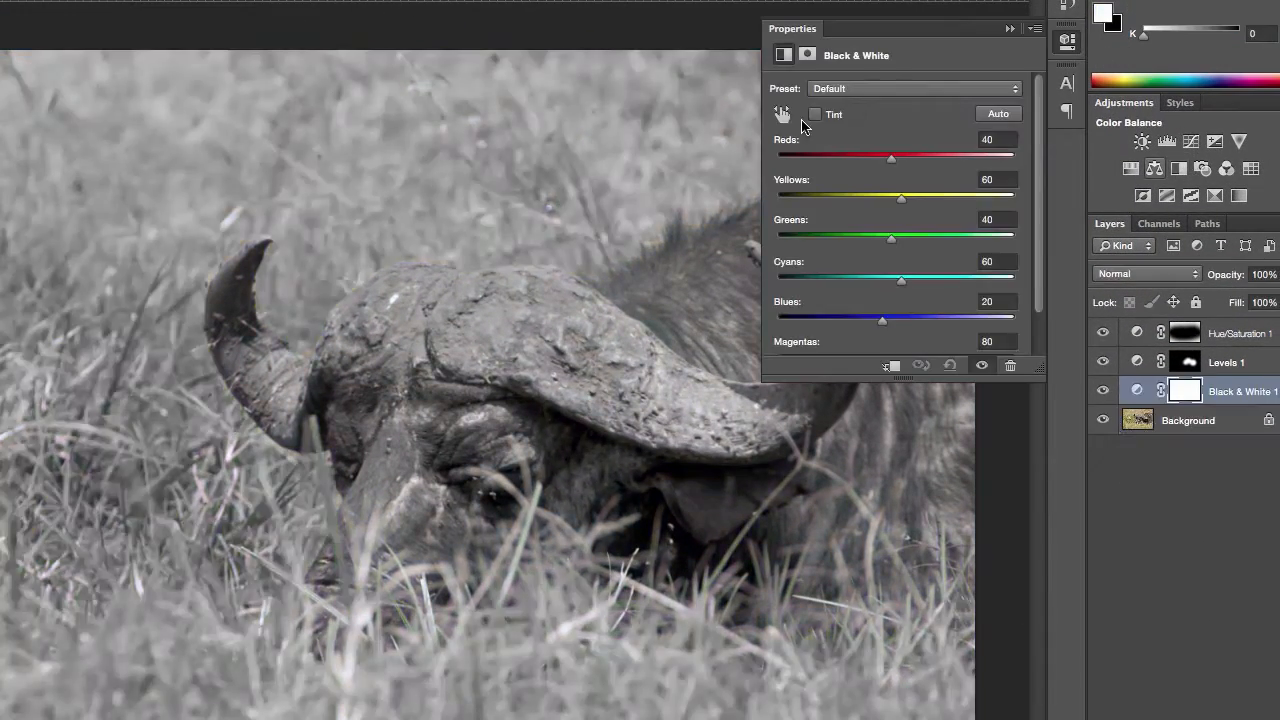
pyautogui.click(1020, 114)
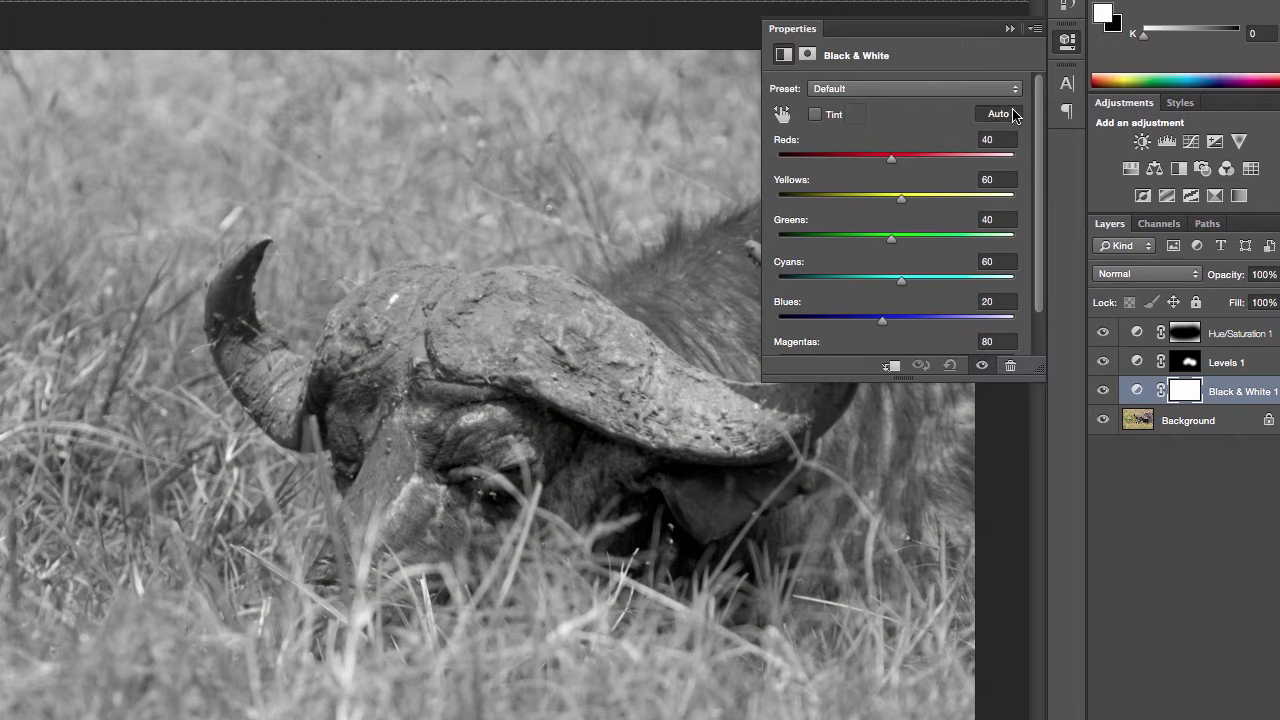
pyautogui.click(1144, 272)
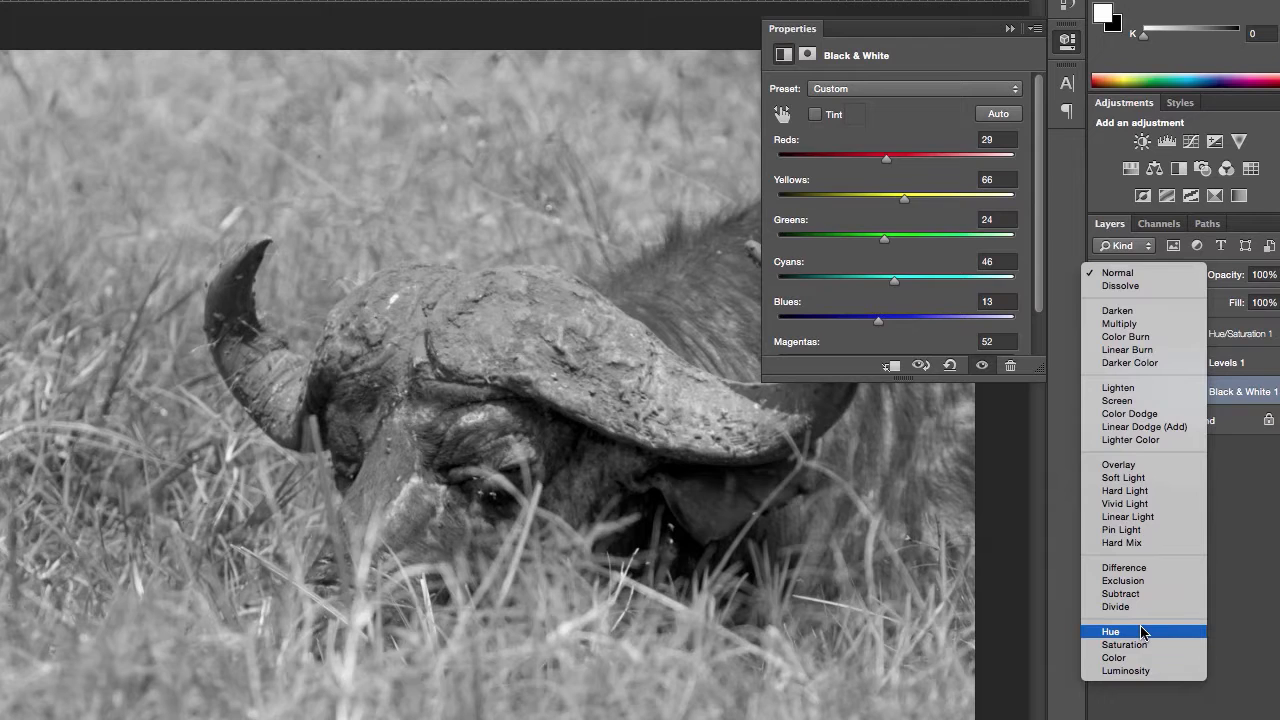
pyautogui.click(1130, 672)
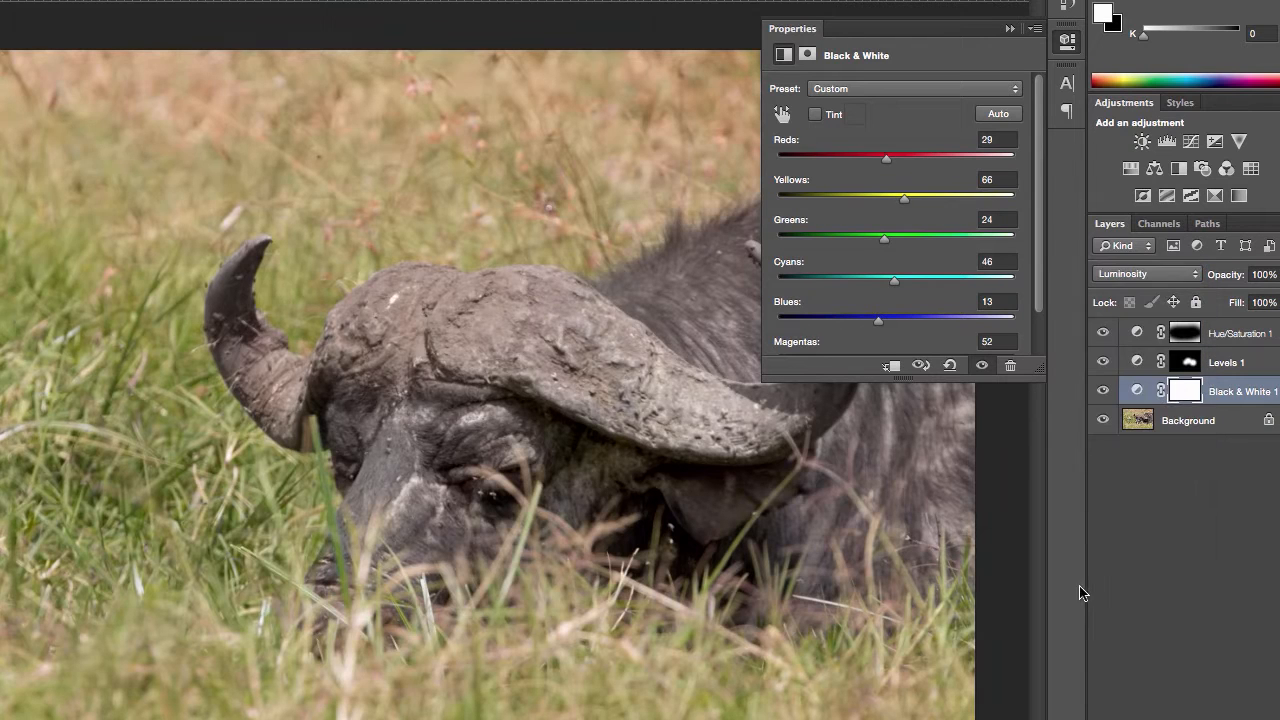
pyautogui.click(1103, 391)
pyautogui.click(1103, 391)
pyautogui.click(1103, 391)
pyautogui.click(1103, 391)
# Step: Try the Lighten, Overlay and Difference blend modes on the Levels layer and return it to Normal
pyautogui.click(1230, 368)
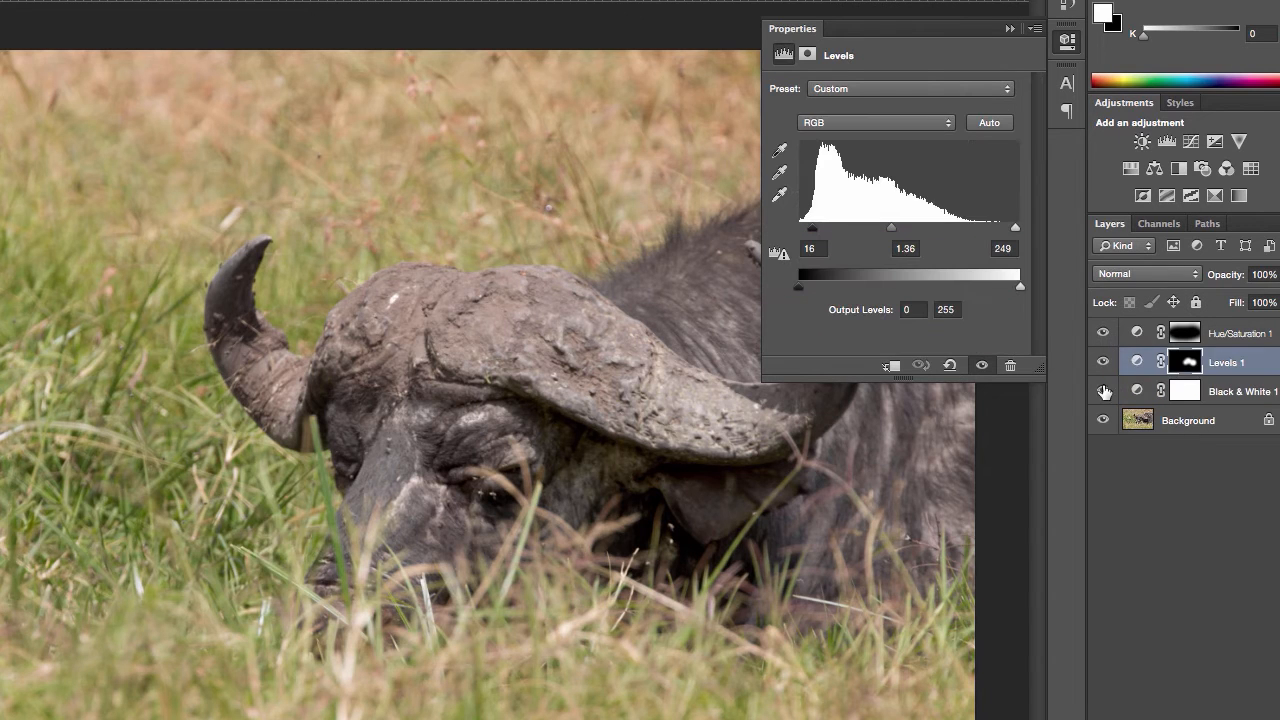
pyautogui.click(1148, 278)
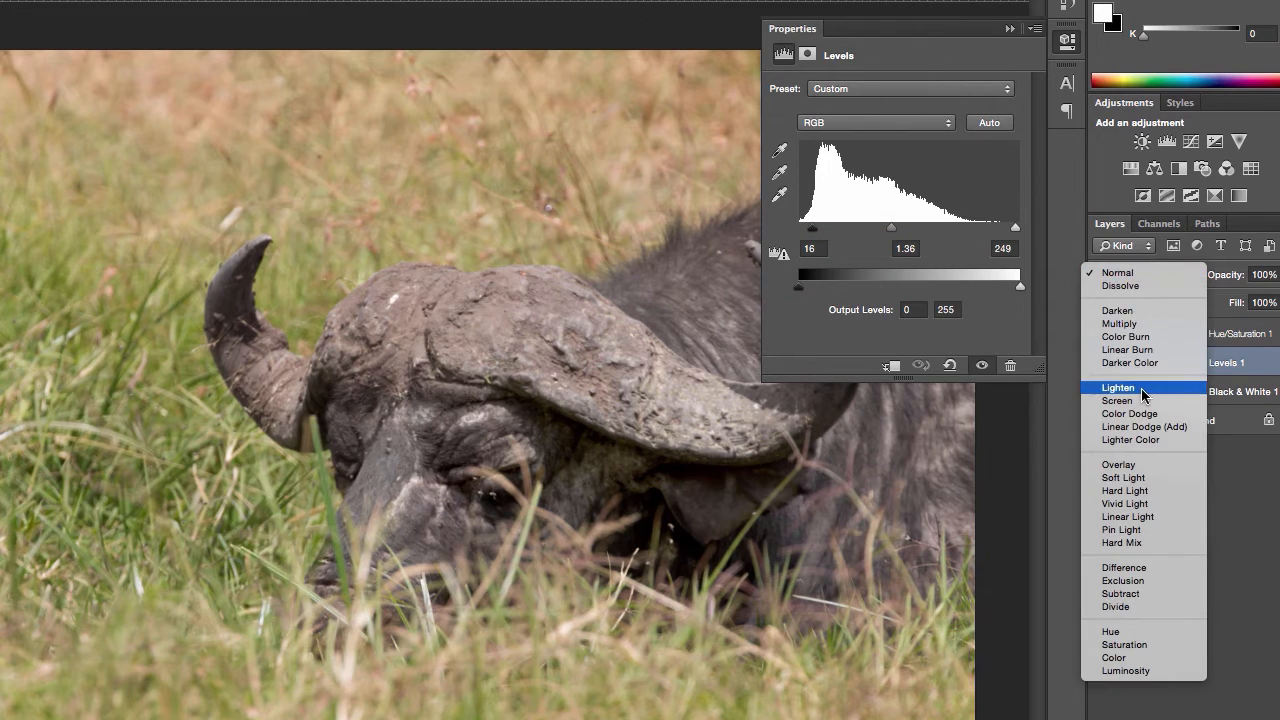
pyautogui.click(1140, 380)
pyautogui.click(1133, 271)
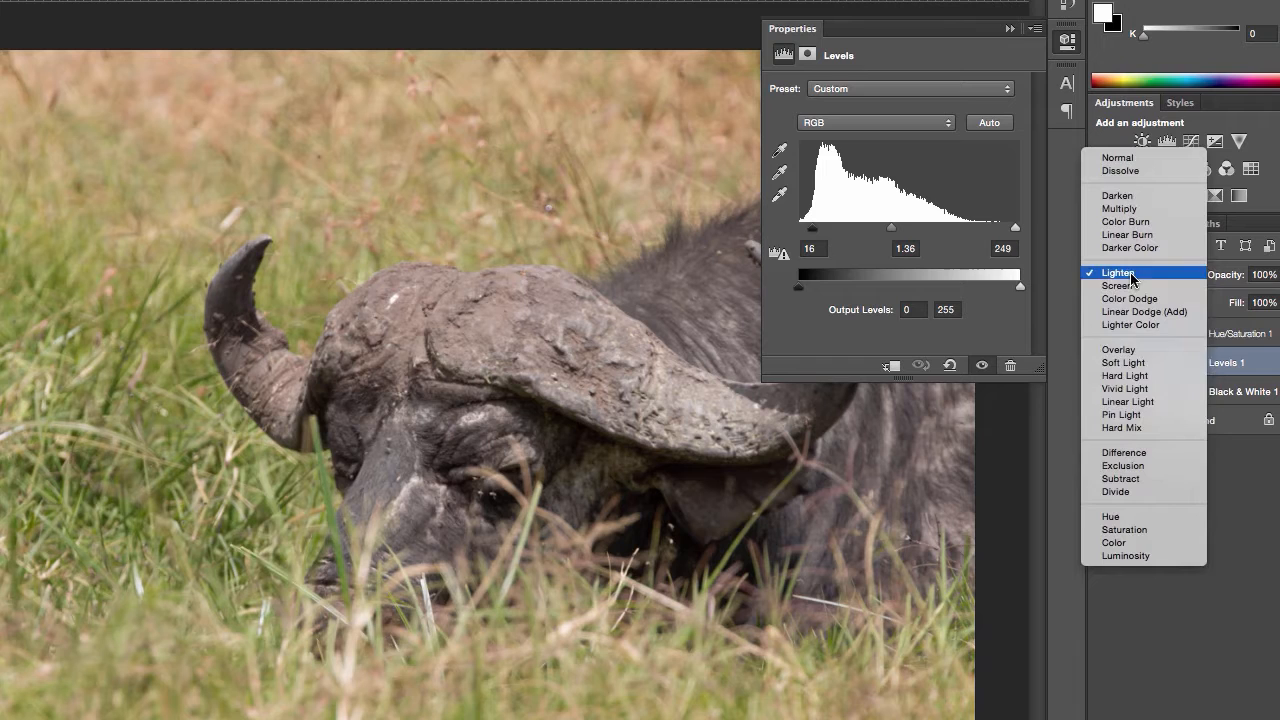
pyautogui.click(1132, 354)
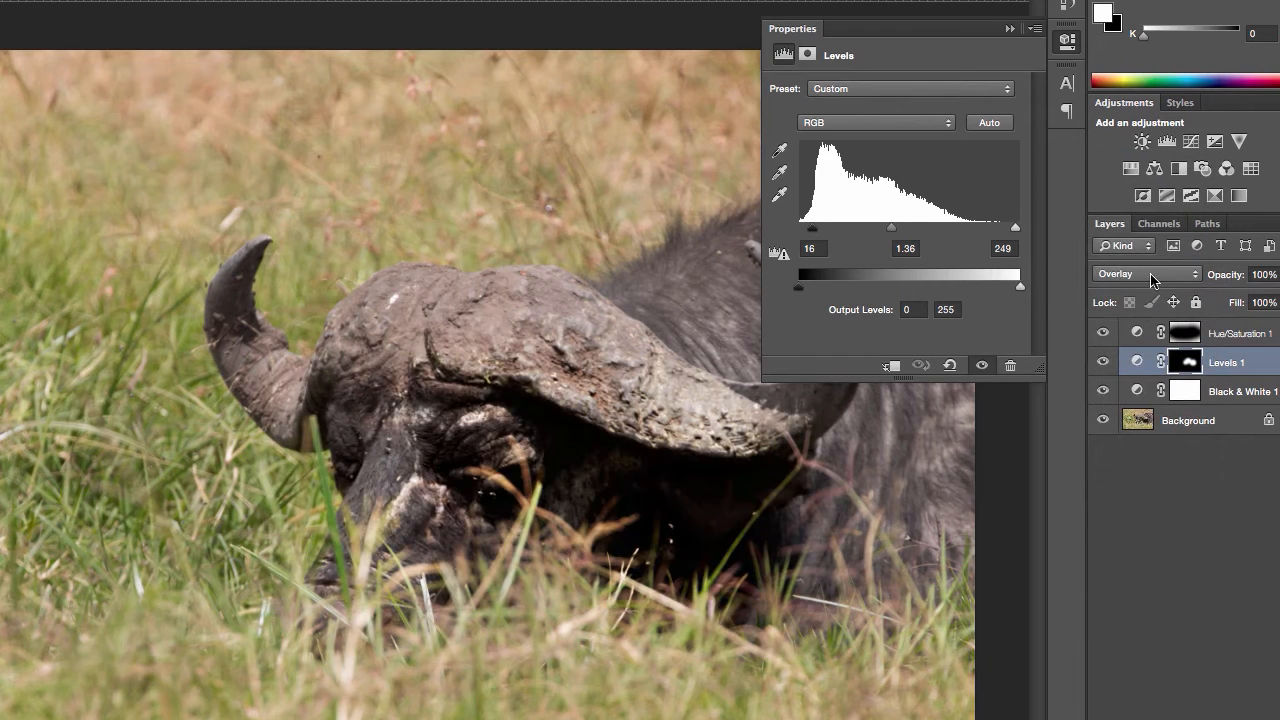
pyautogui.click(1150, 279)
pyautogui.click(1137, 374)
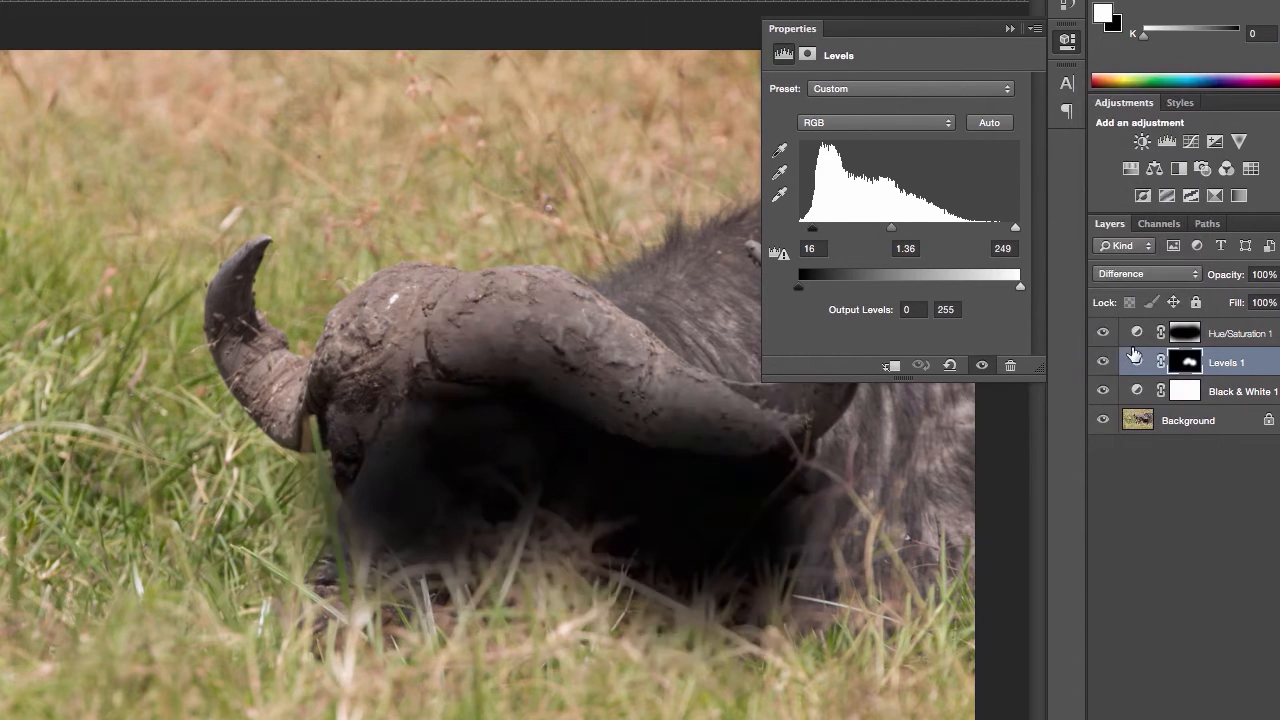
pyautogui.click(1128, 276)
pyautogui.click(1165, 0)
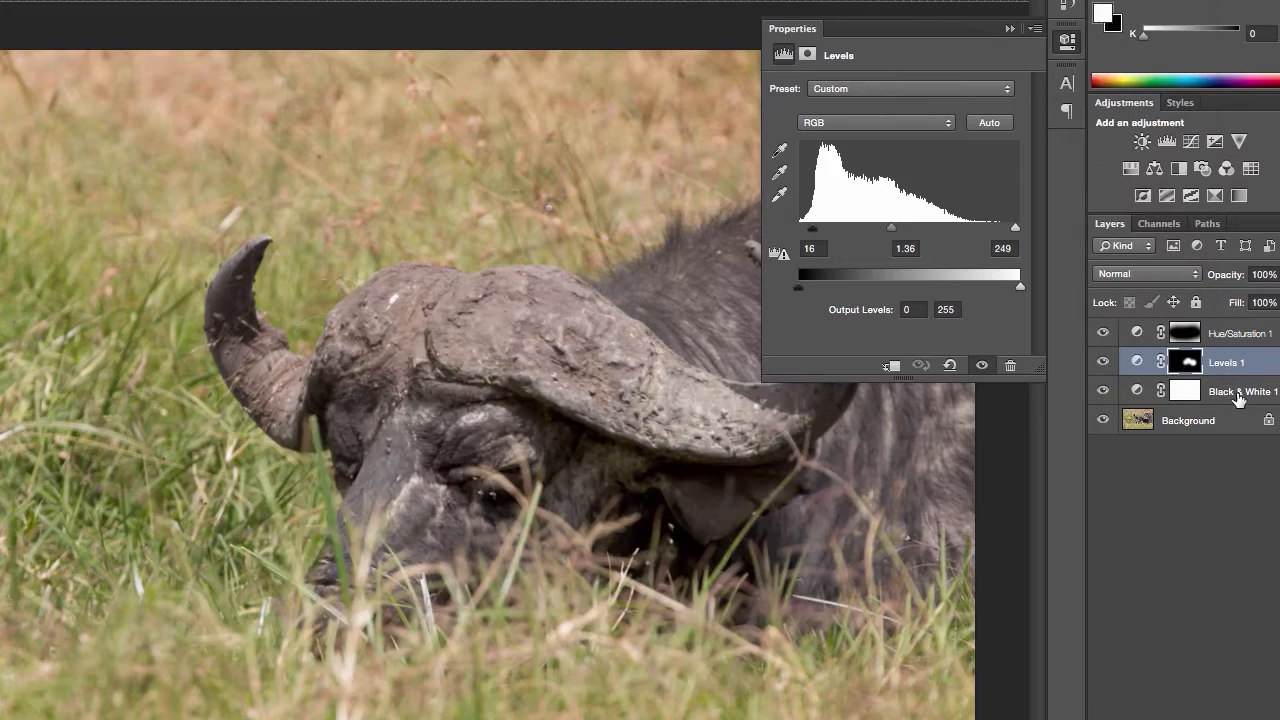
# Step: Select the Black & White layer and compare the photo with and without the Levels and Black & White adjustments
pyautogui.click(1238, 393)
pyautogui.click(1105, 364)
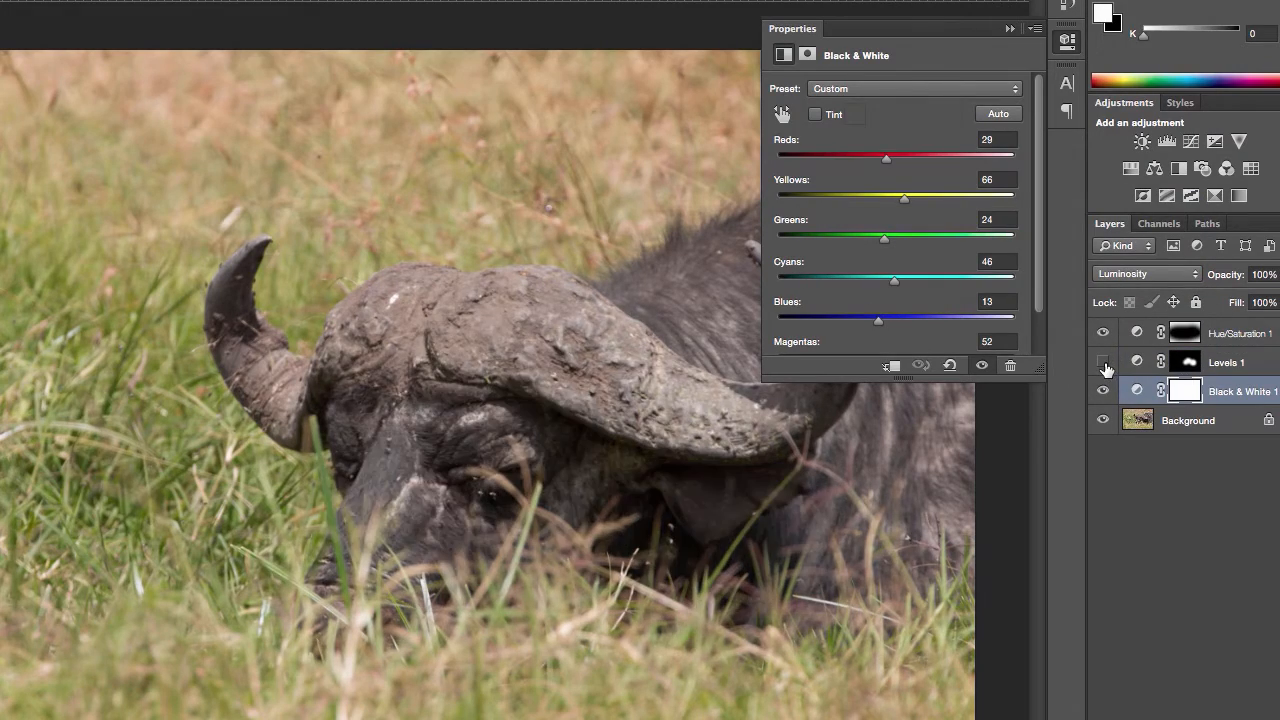
pyautogui.click(1105, 364)
pyautogui.click(1103, 391)
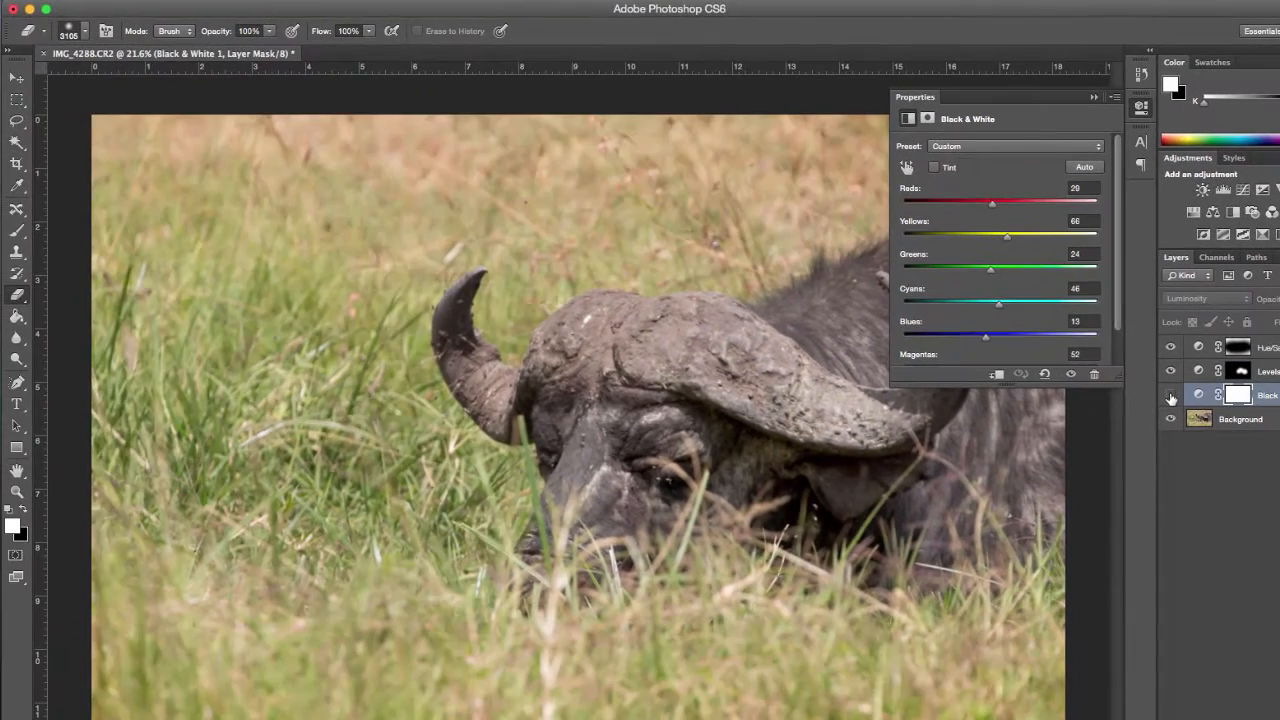
pyautogui.click(1171, 396)
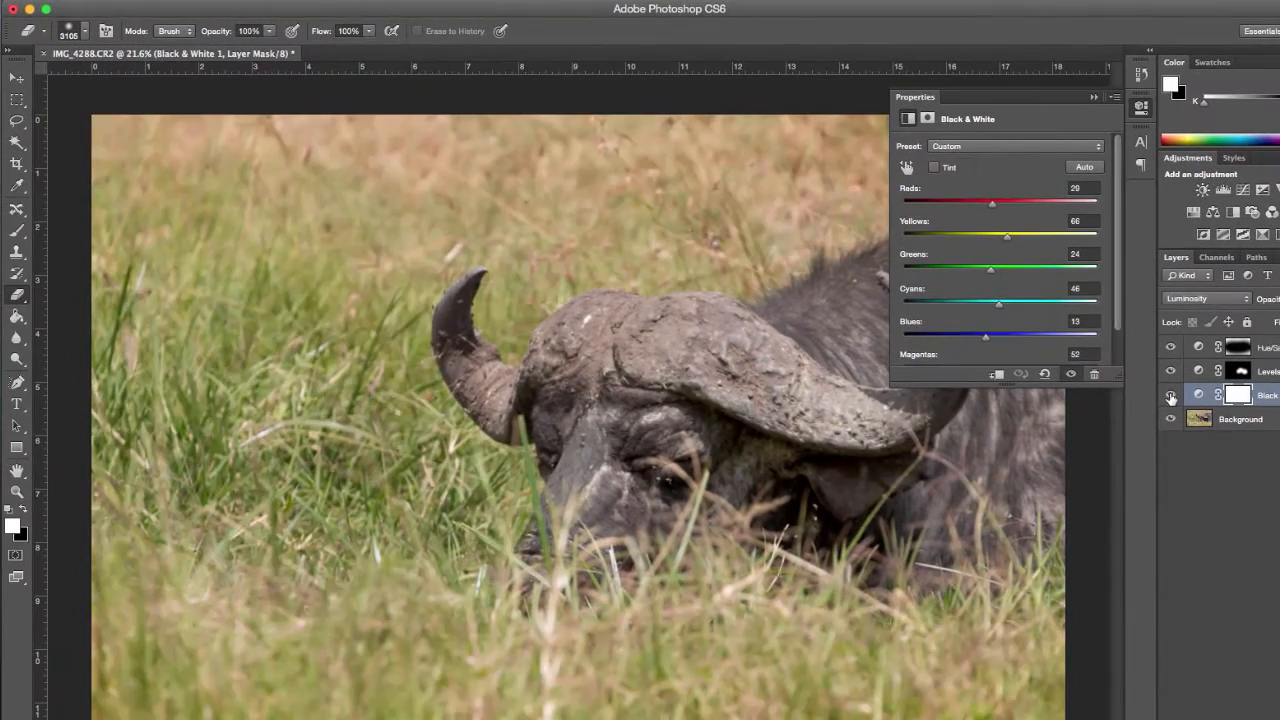
pyautogui.click(1171, 396)
pyautogui.click(1171, 396)
pyautogui.click(1138, 108)
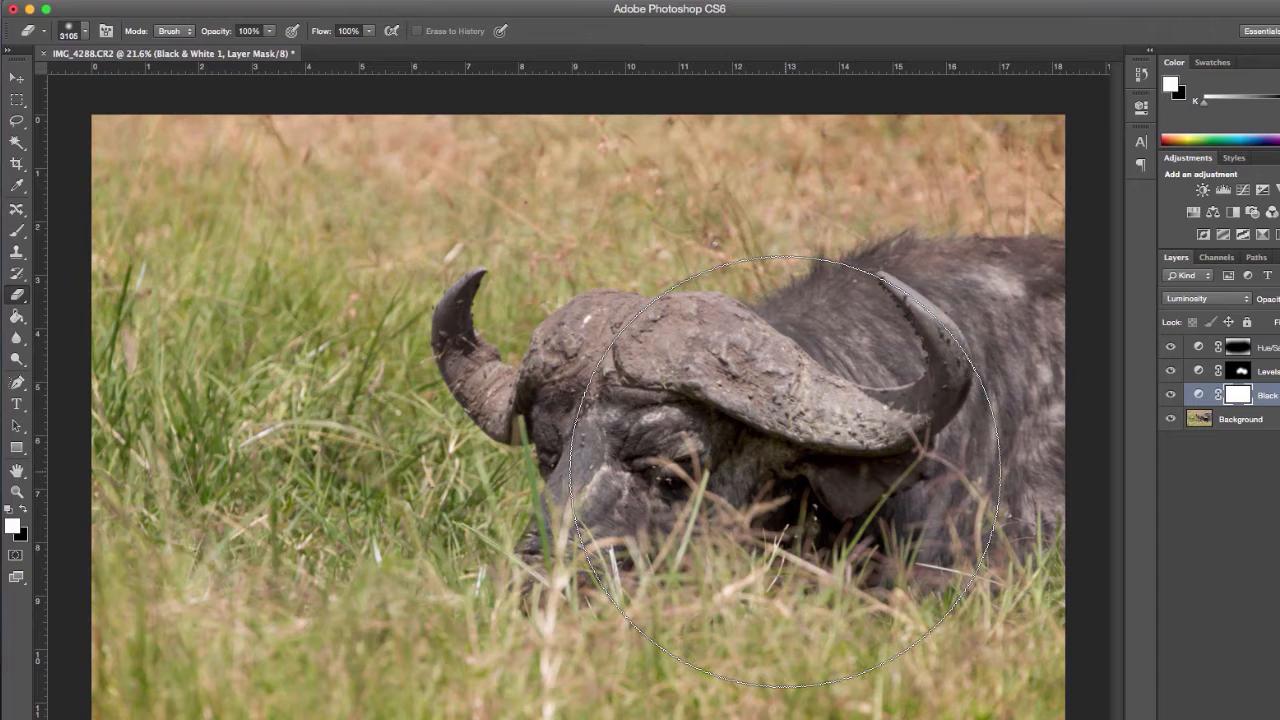
# Step: Reduce the Eraser to 700 px and erase the Black & White mask around the buffalo's eye and beneath its horn
pyautogui.press('[')
pyautogui.press('[')
pyautogui.press('[')
pyautogui.press('[')
pyautogui.press('[')
pyautogui.press('[')
pyautogui.press('[')
pyautogui.press('[')
pyautogui.press('[')
pyautogui.press('[')
pyautogui.press('[')
pyautogui.press('[')
pyautogui.press('[')
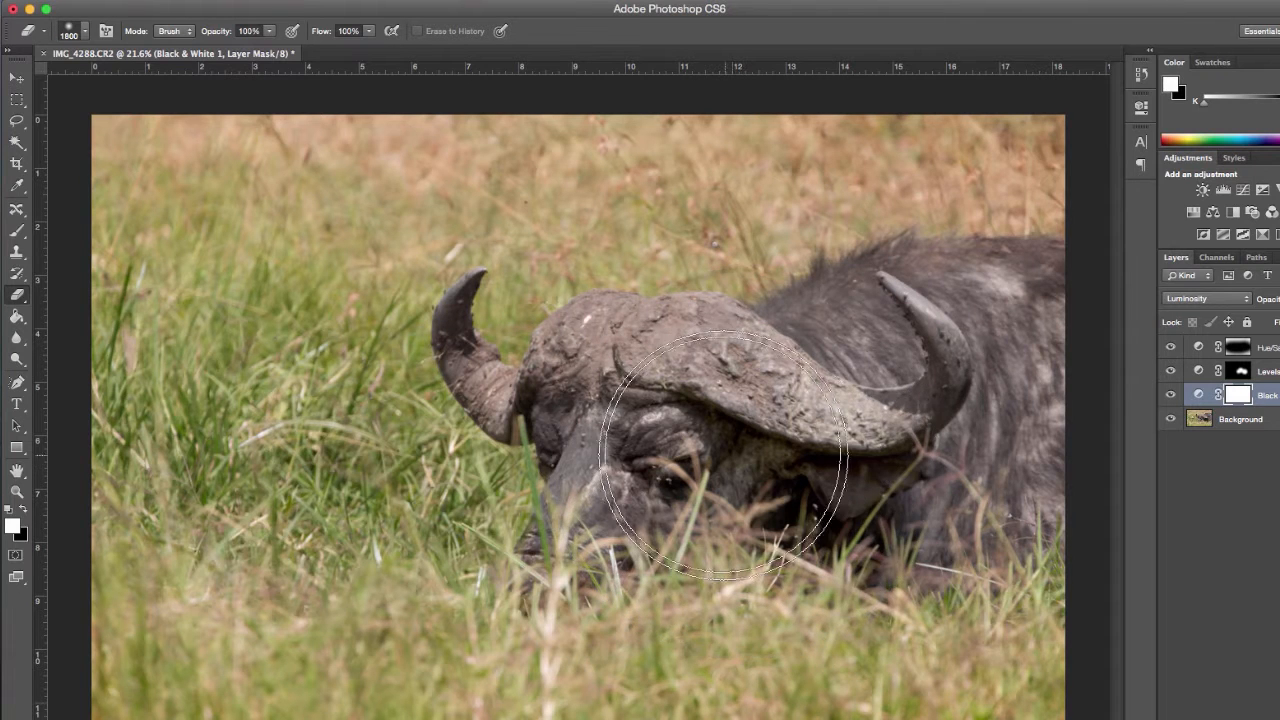
pyautogui.press('[')
pyautogui.press('[')
pyautogui.press('[')
pyautogui.press('[')
pyautogui.press('[')
pyautogui.press('[')
pyautogui.press('[')
pyautogui.press('[')
pyautogui.press('[')
pyautogui.press('[')
pyautogui.press('[')
pyautogui.moveTo(676, 459); pyautogui.dragTo(778, 469)
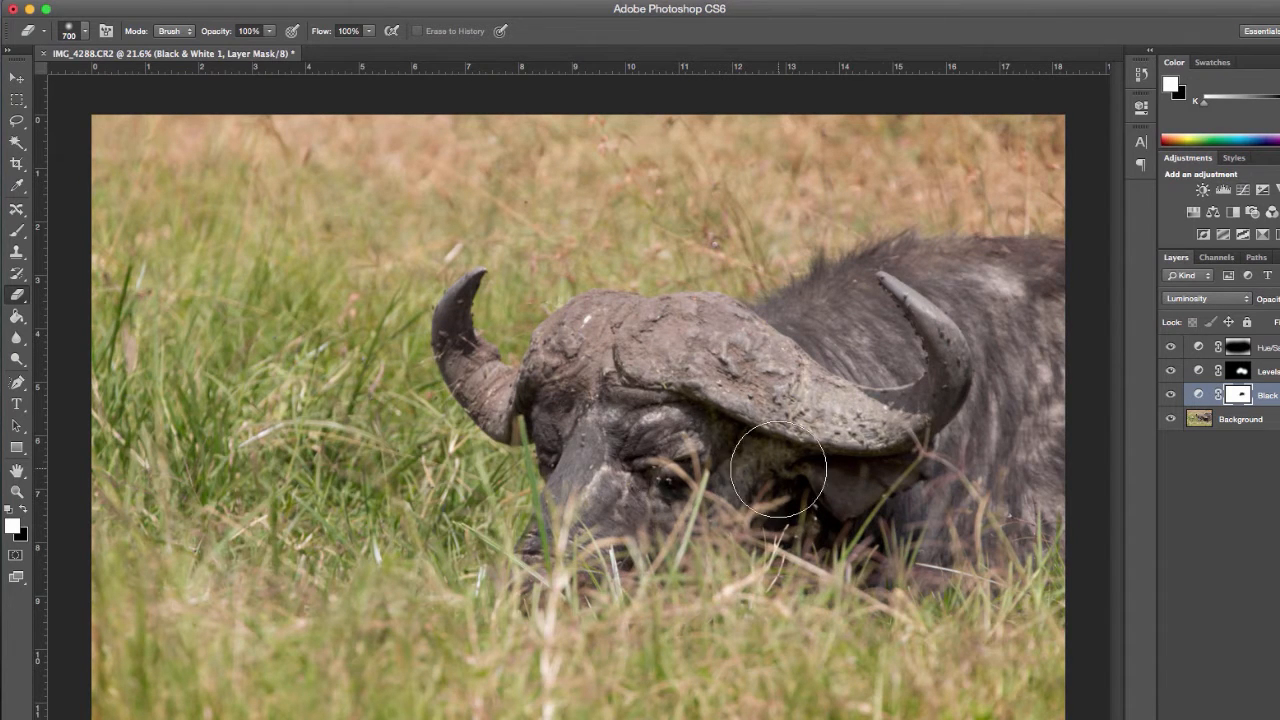
# Step: Erase the Black & White mask over the surrounding grass with an Eraser enlarged to 2500 px, and compare the photo with and without the layer
pyautogui.press(']')
pyautogui.press(']')
pyautogui.press(']')
pyautogui.press(']')
pyautogui.press(']')
pyautogui.press(']')
pyautogui.press(']')
pyautogui.press(']')
pyautogui.press(']')
pyautogui.press(']')
pyautogui.press(']')
pyautogui.press(']')
pyautogui.press(']')
pyautogui.press(']')
pyautogui.press(']')
pyautogui.press(']')
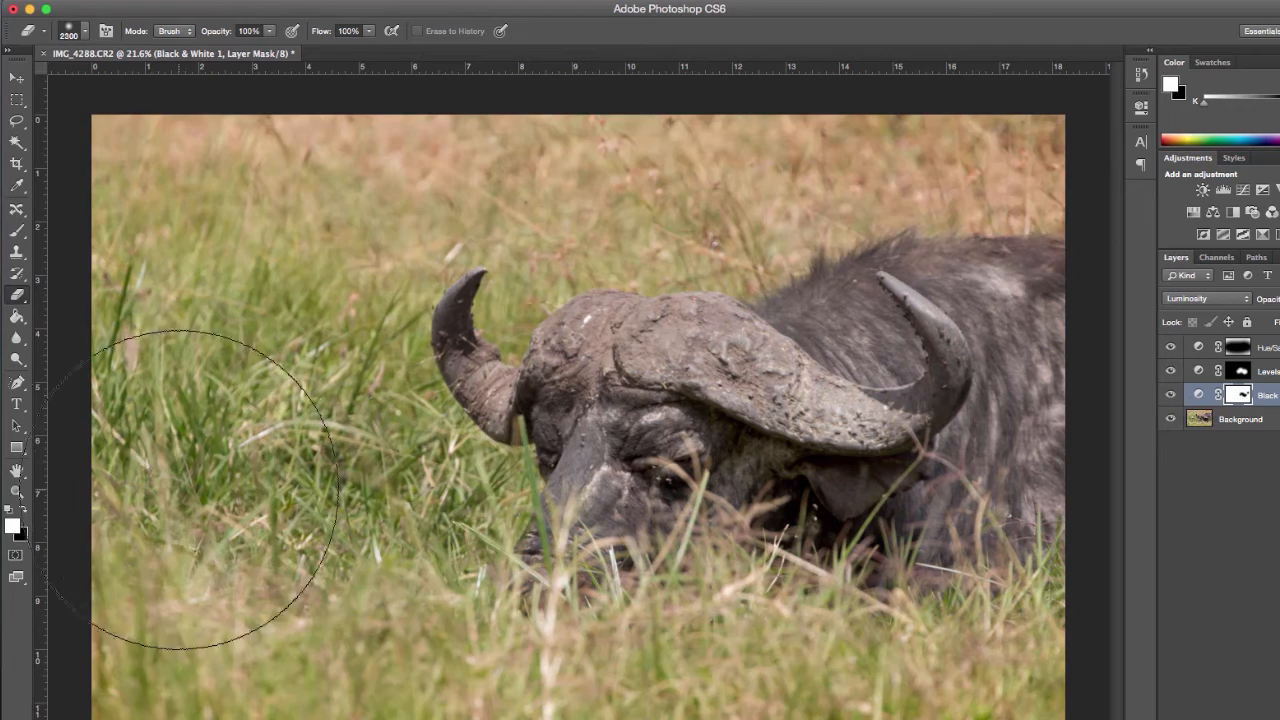
pyautogui.press(']')
pyautogui.press(']')
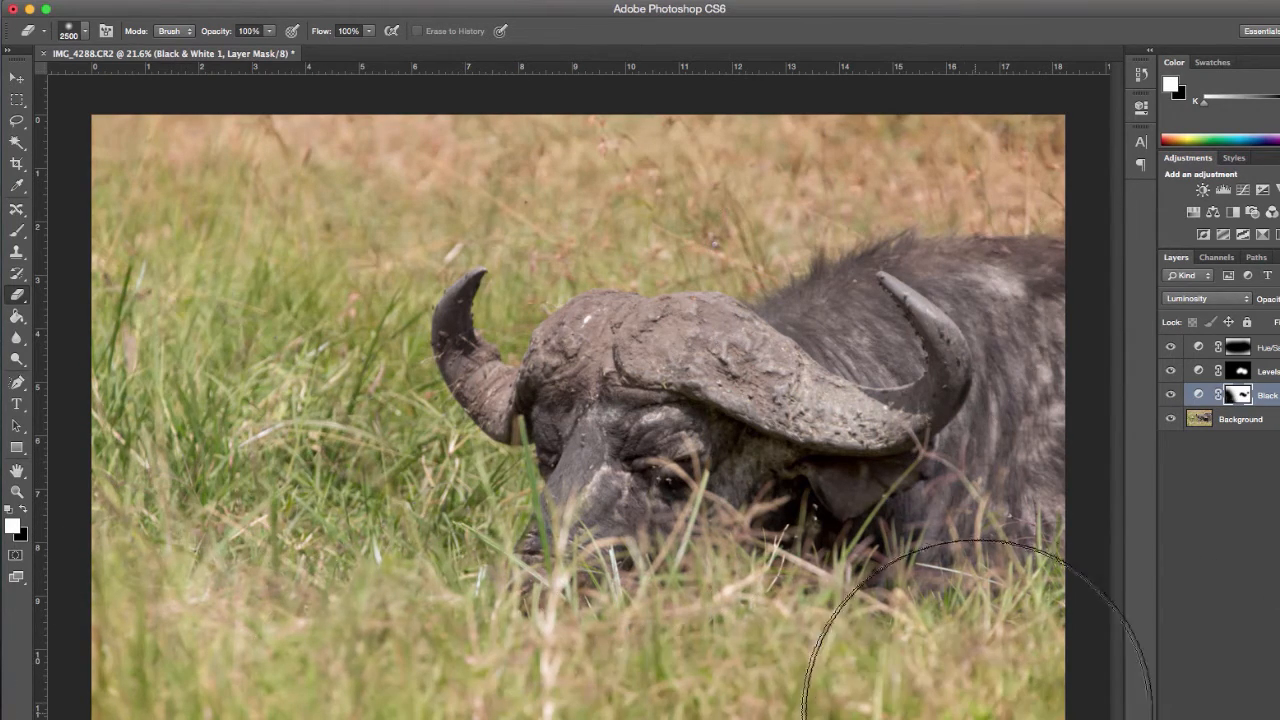
pyautogui.click(1171, 395)
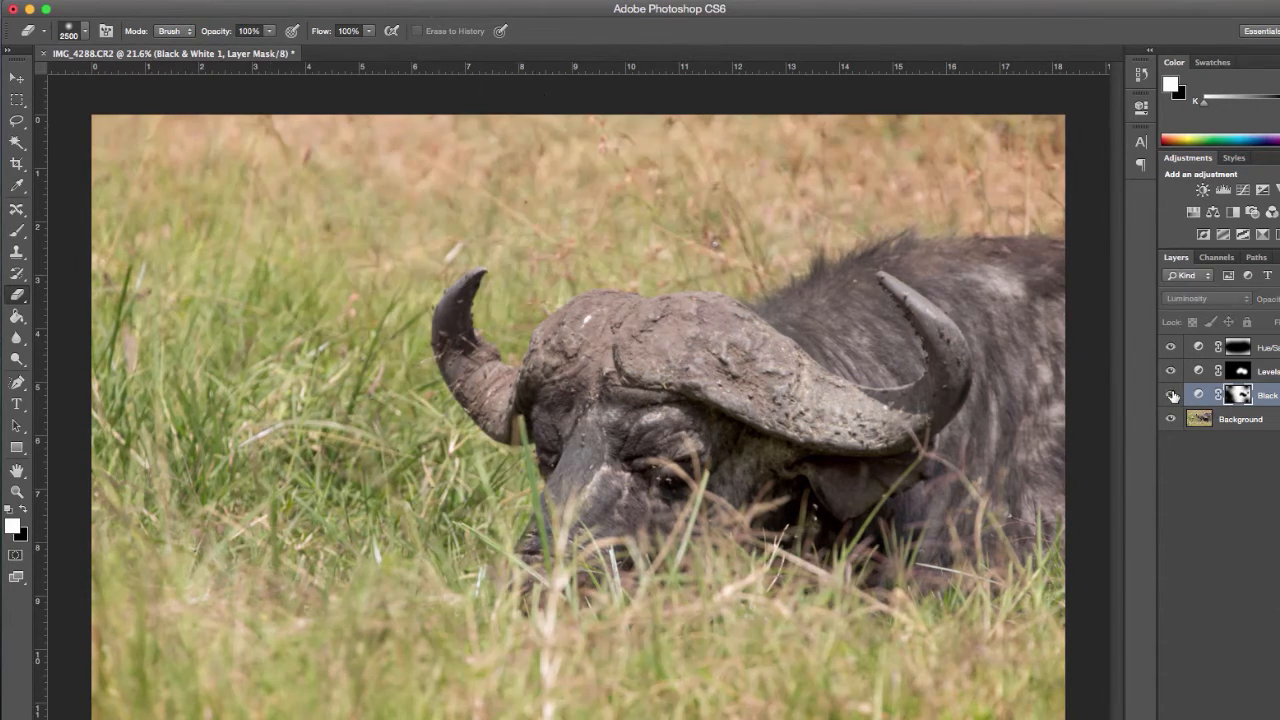
pyautogui.click(1171, 395)
pyautogui.click(1171, 395)
pyautogui.click(1171, 395)
pyautogui.click(1171, 395)
pyautogui.click(1171, 395)
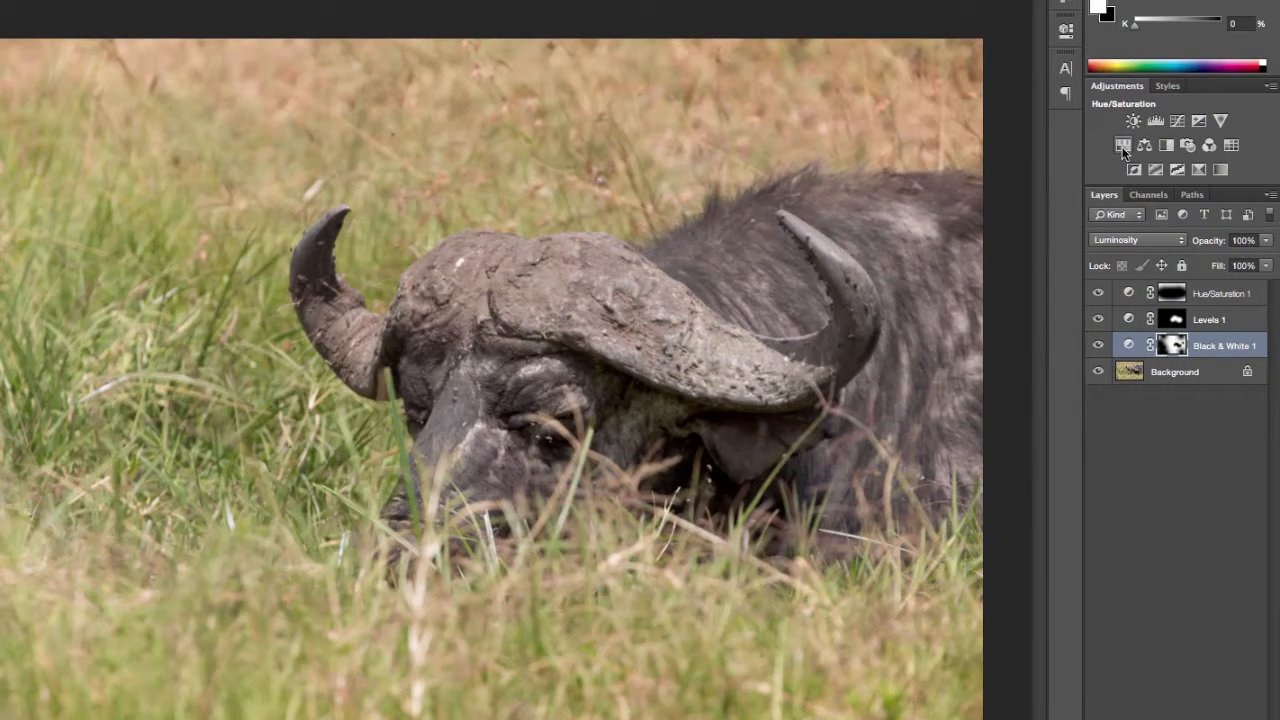
# Step: Add a Hue/Saturation layer above the Black & White layer, with Colorize on and saturation 8
pyautogui.click(1122, 147)
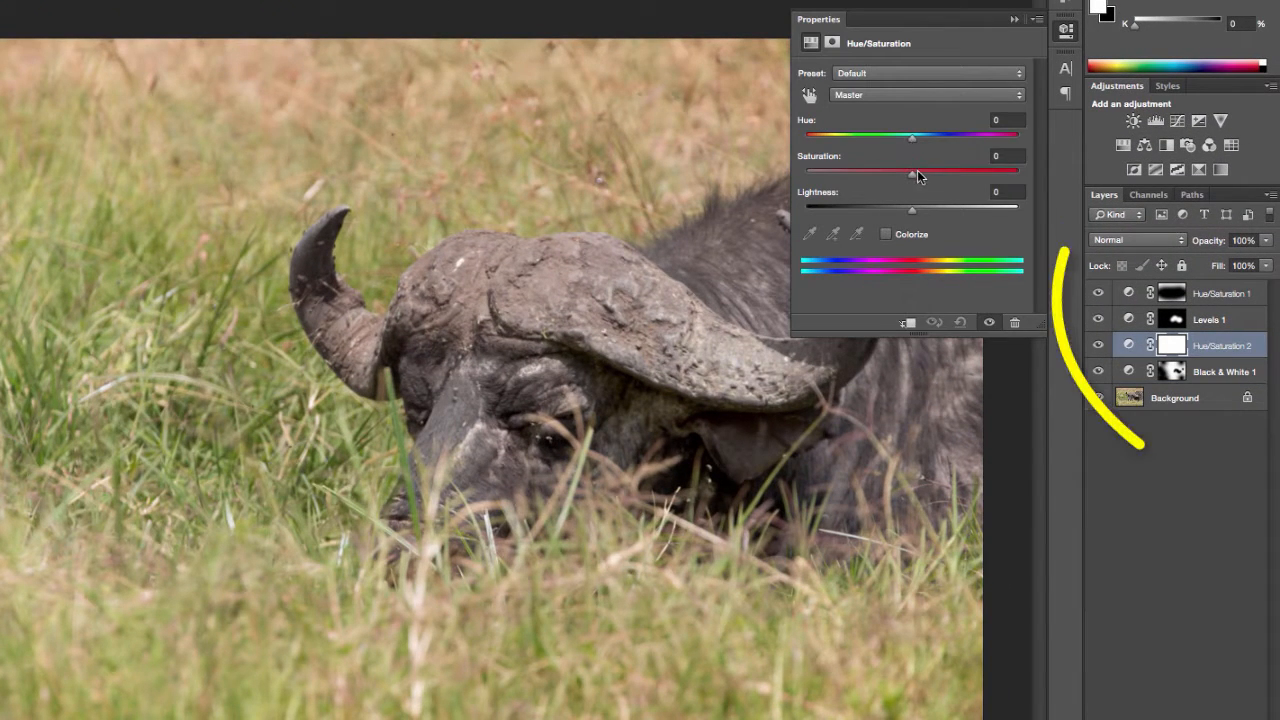
pyautogui.click(885, 234)
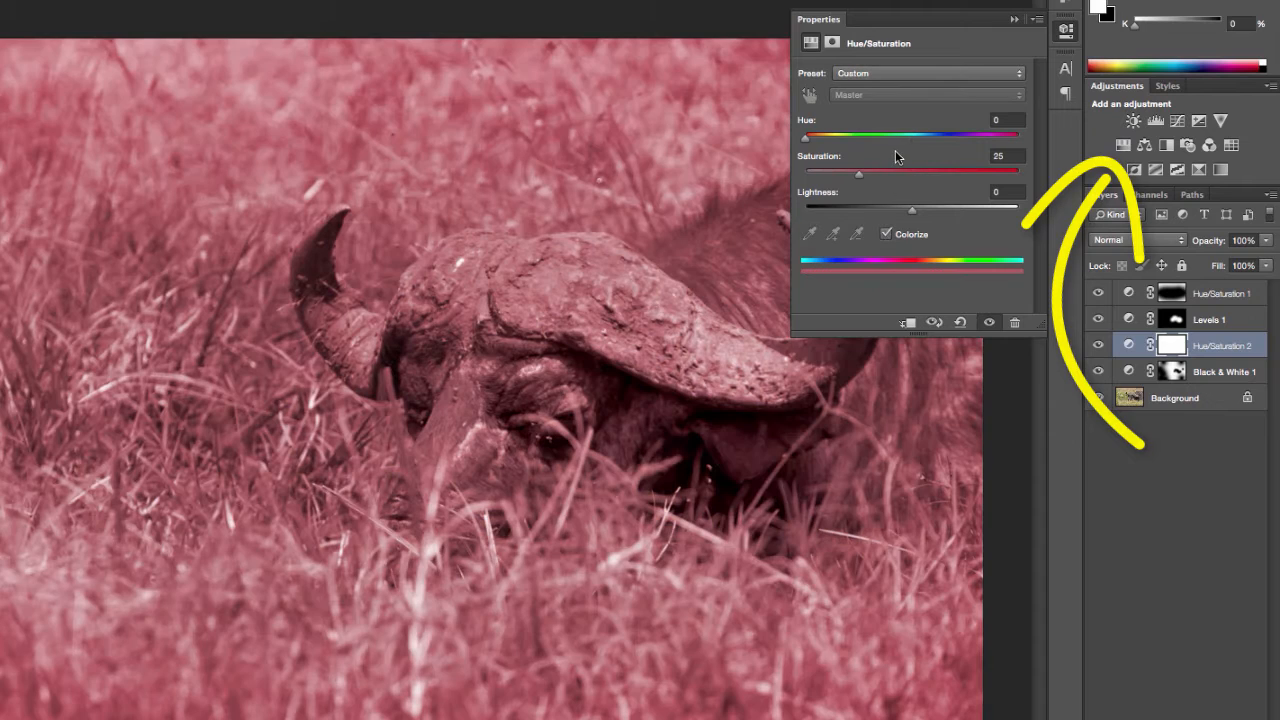
pyautogui.moveTo(816, 174); pyautogui.dragTo(821, 174)
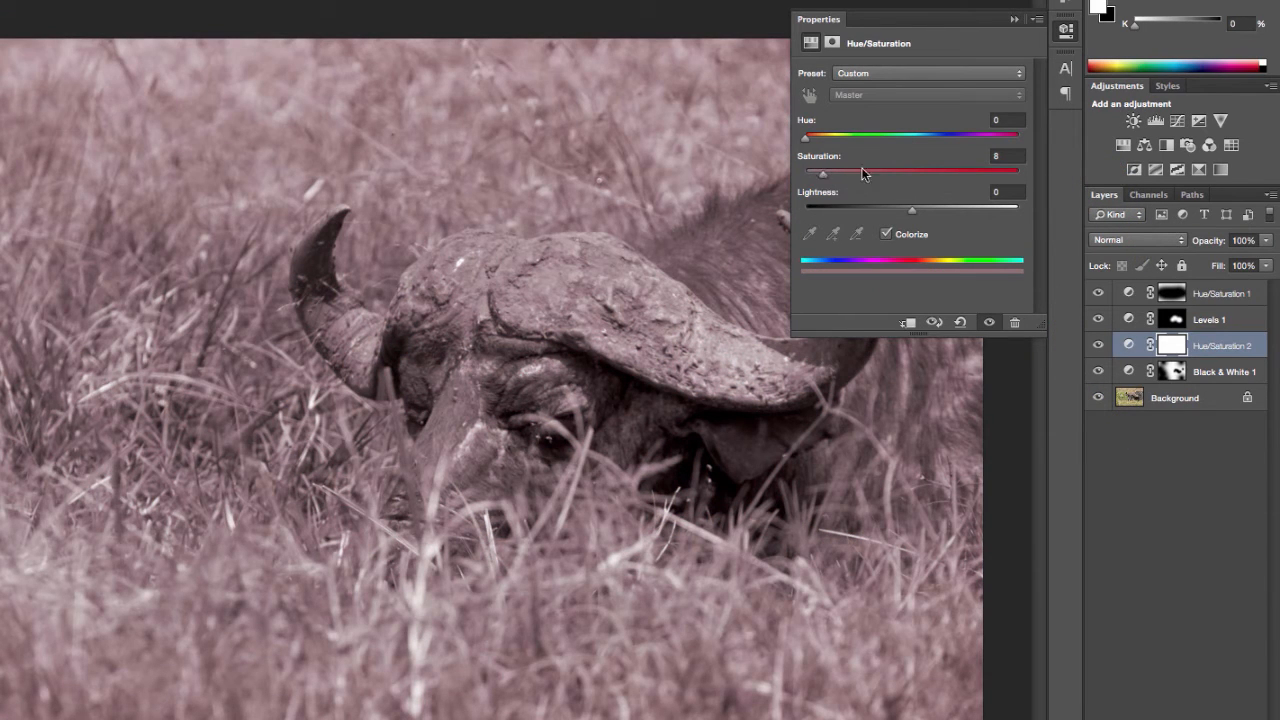
# Step: Blend the colorized Hue/Saturation layer as Lighten, compare the photo with and without it, and set its saturation to 17
pyautogui.click(1098, 346)
pyautogui.click(1098, 346)
pyautogui.click(1136, 240)
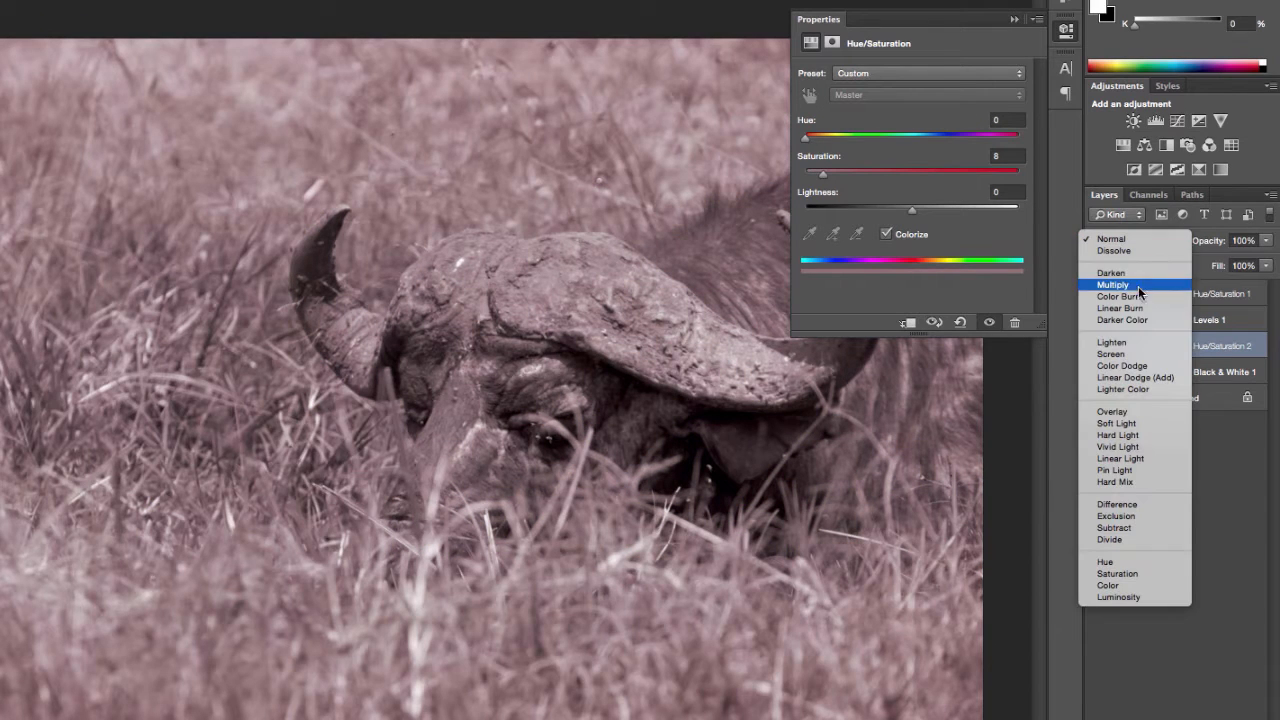
pyautogui.click(1120, 344)
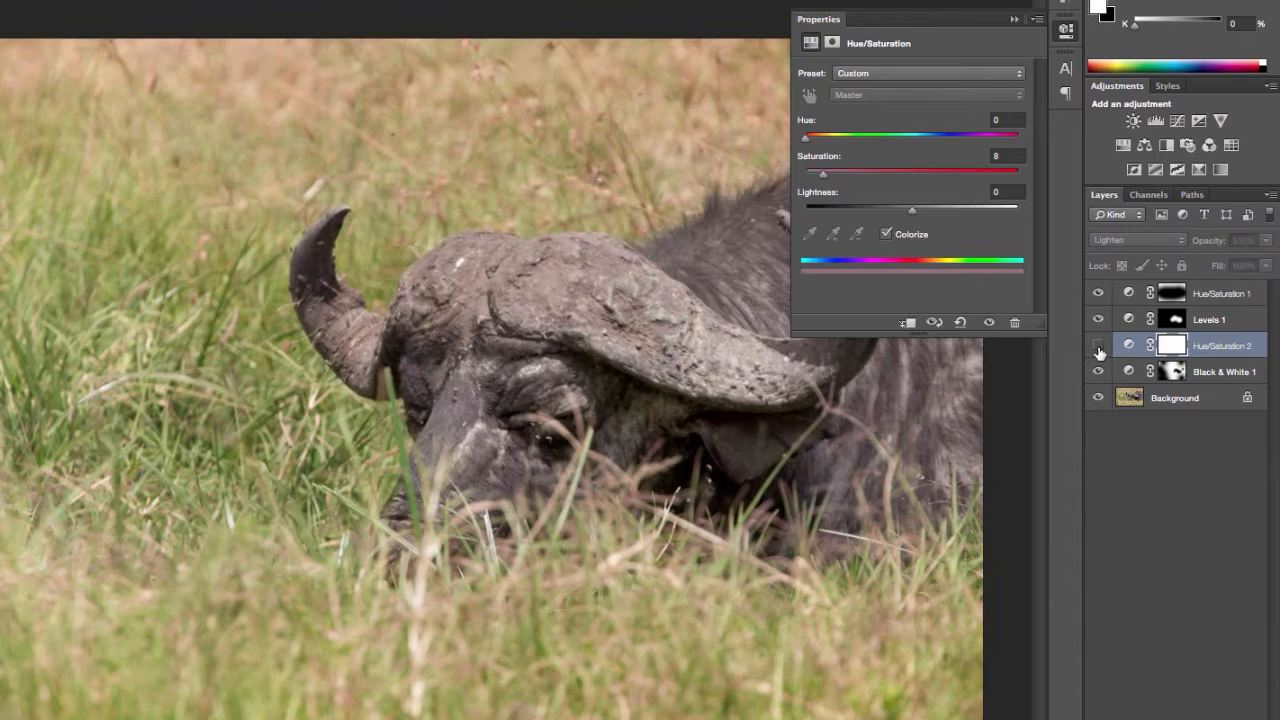
pyautogui.click(1098, 346)
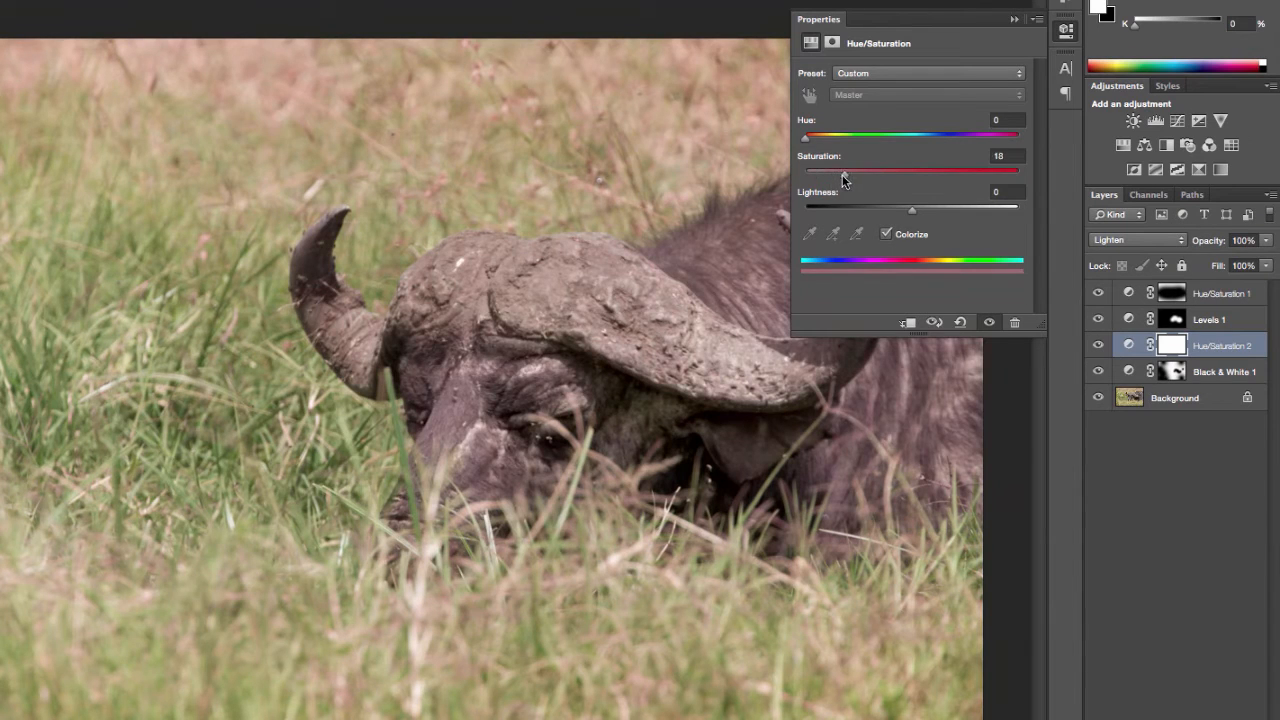
# Step: Lower the colorized Hue/Saturation layer's opacity to 49% and compare the photo with and without it
pyautogui.click(1069, 40)
pyautogui.moveTo(1266, 240); pyautogui.dragTo(1226, 262)
pyautogui.click(1095, 347)
pyautogui.click(1096, 345)
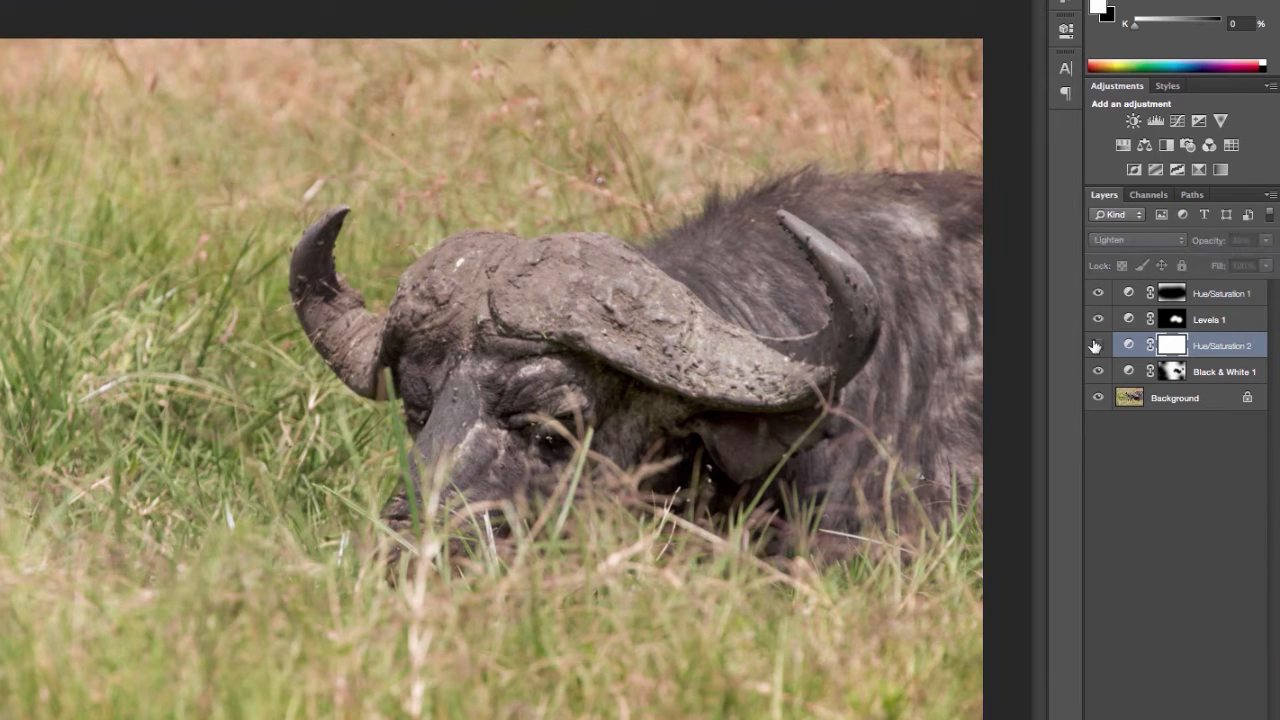
pyautogui.click(1096, 345)
pyautogui.click(1096, 345)
pyautogui.click(1096, 345)
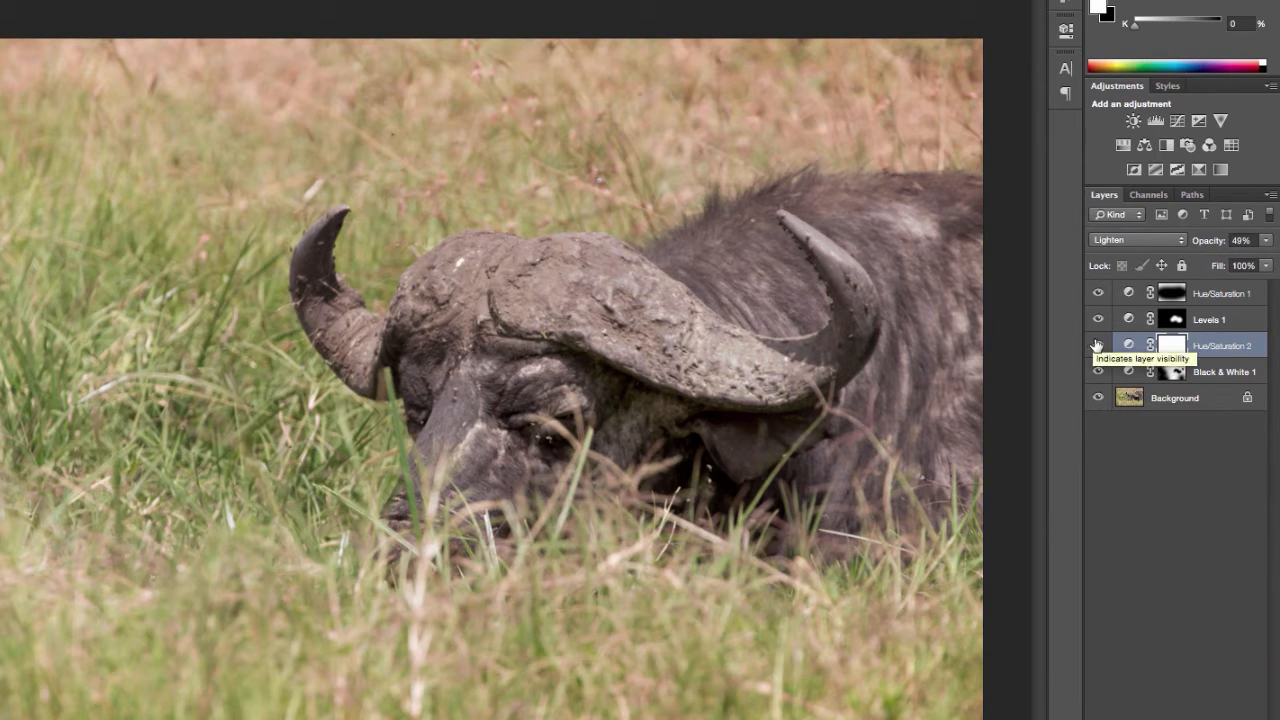
# Step: Duplicate the Background layer, move the copy above all the adjustment layers, and compare the original with the edited photo
pyautogui.rightClick(1190, 392)
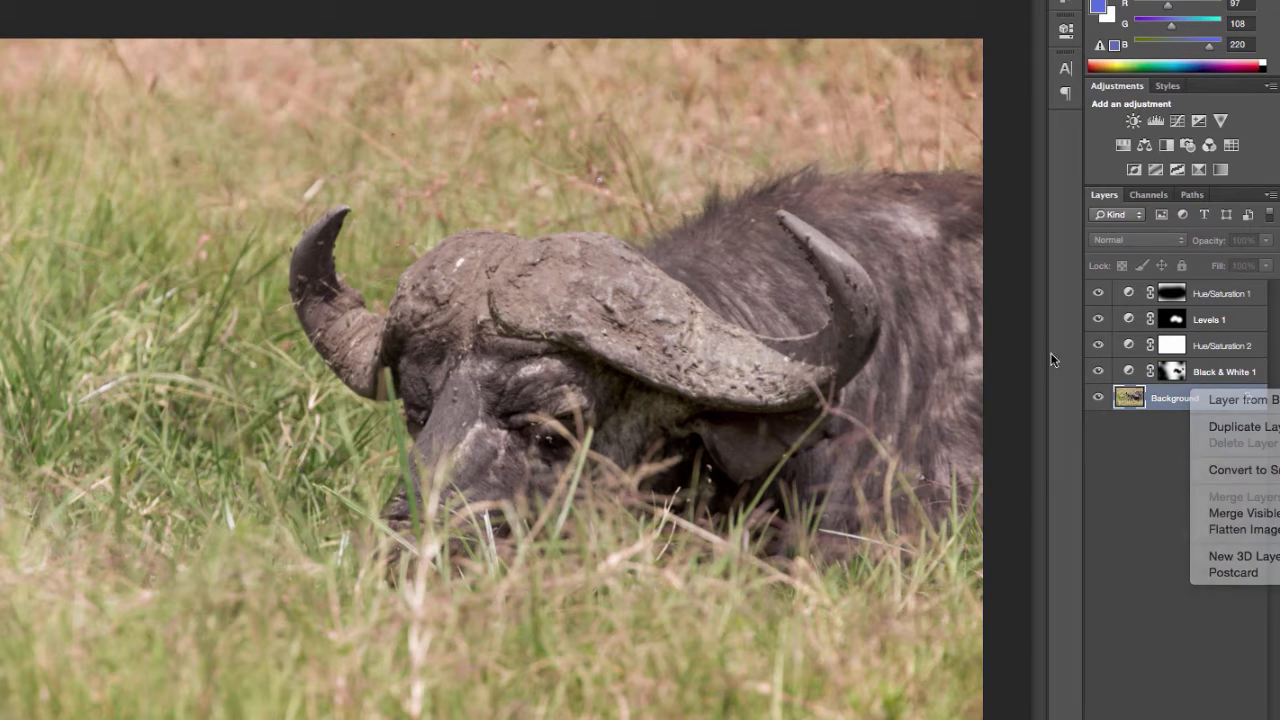
pyautogui.click(1240, 426)
pyautogui.click(826, 276)
pyautogui.moveTo(1184, 400); pyautogui.dragTo(1164, 296)
pyautogui.click(1097, 297)
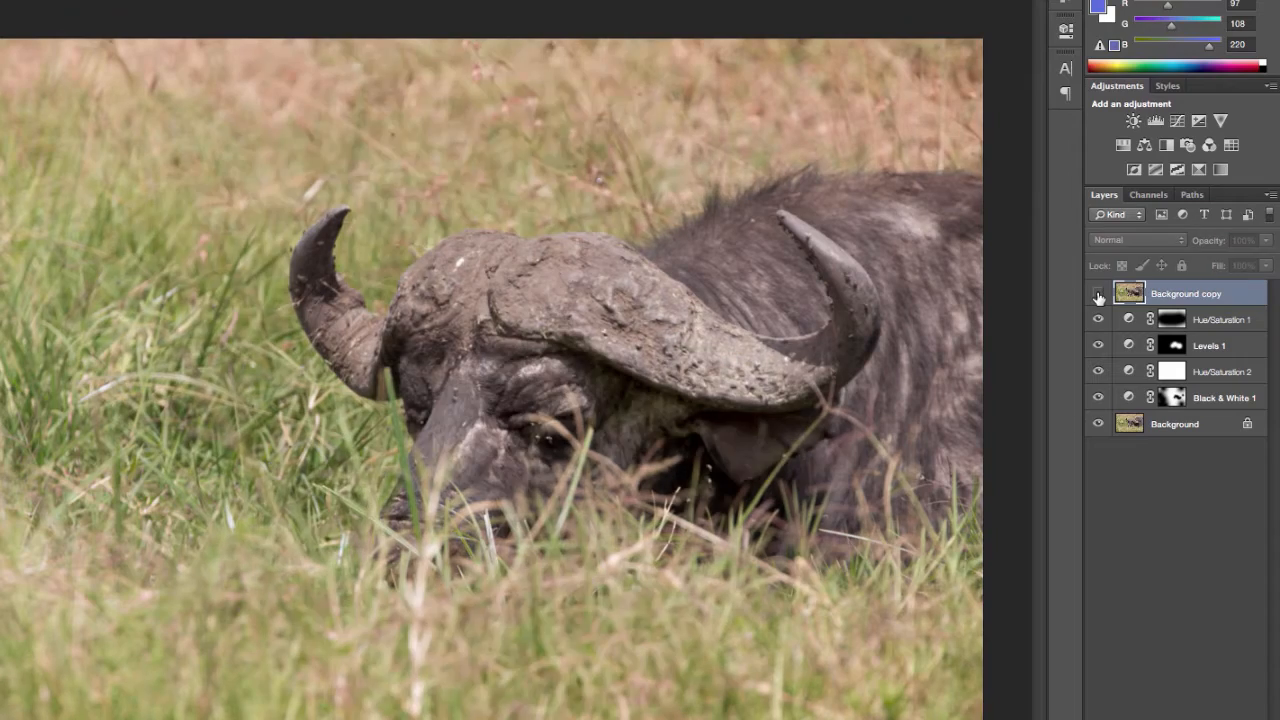
pyautogui.click(1097, 297)
pyautogui.click(1097, 297)
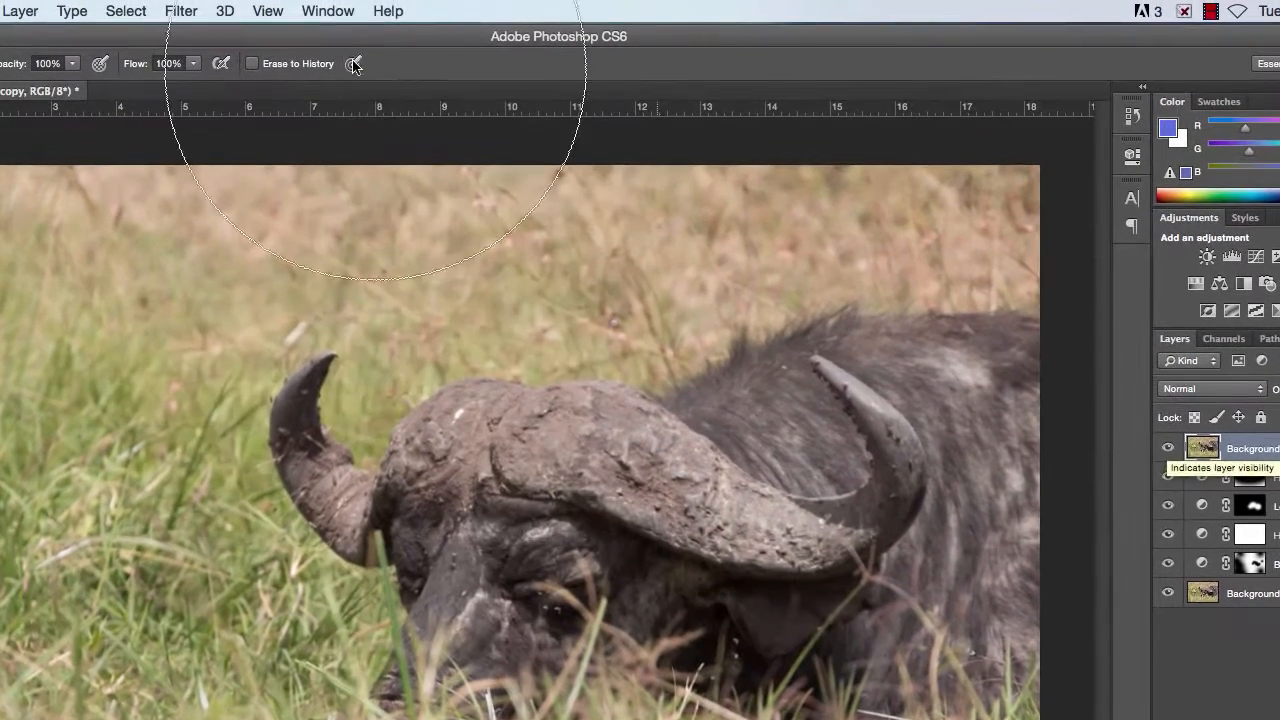
# Step: Apply a High Pass filter with a 3.6 pixel radius to the Background copy and blend it as Overlay
pyautogui.click(181, 11)
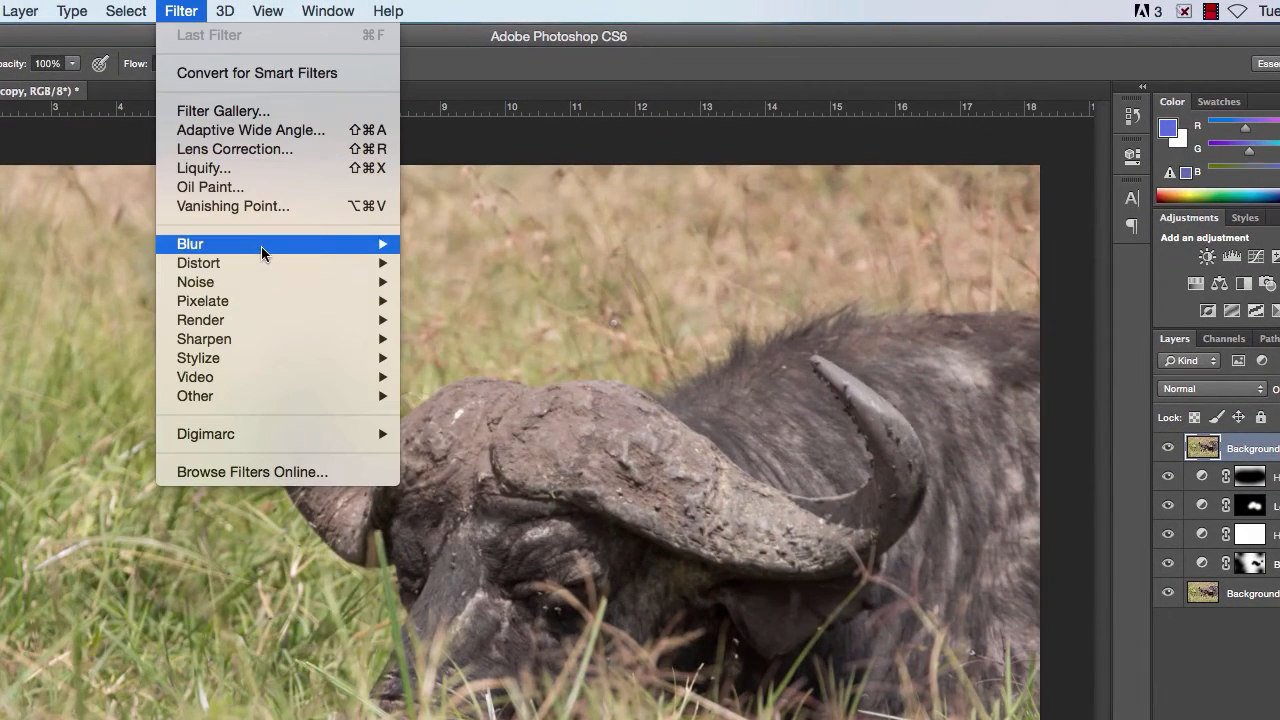
pyautogui.moveTo(254, 396)
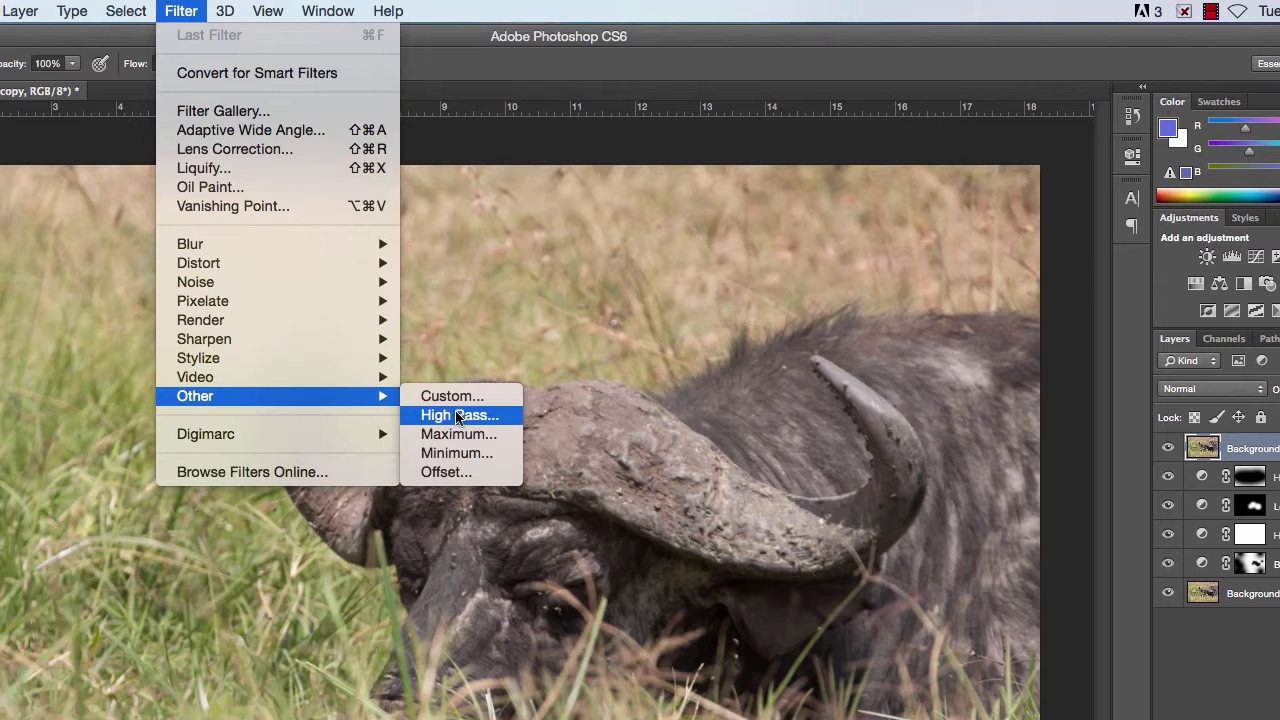
pyautogui.click(457, 415)
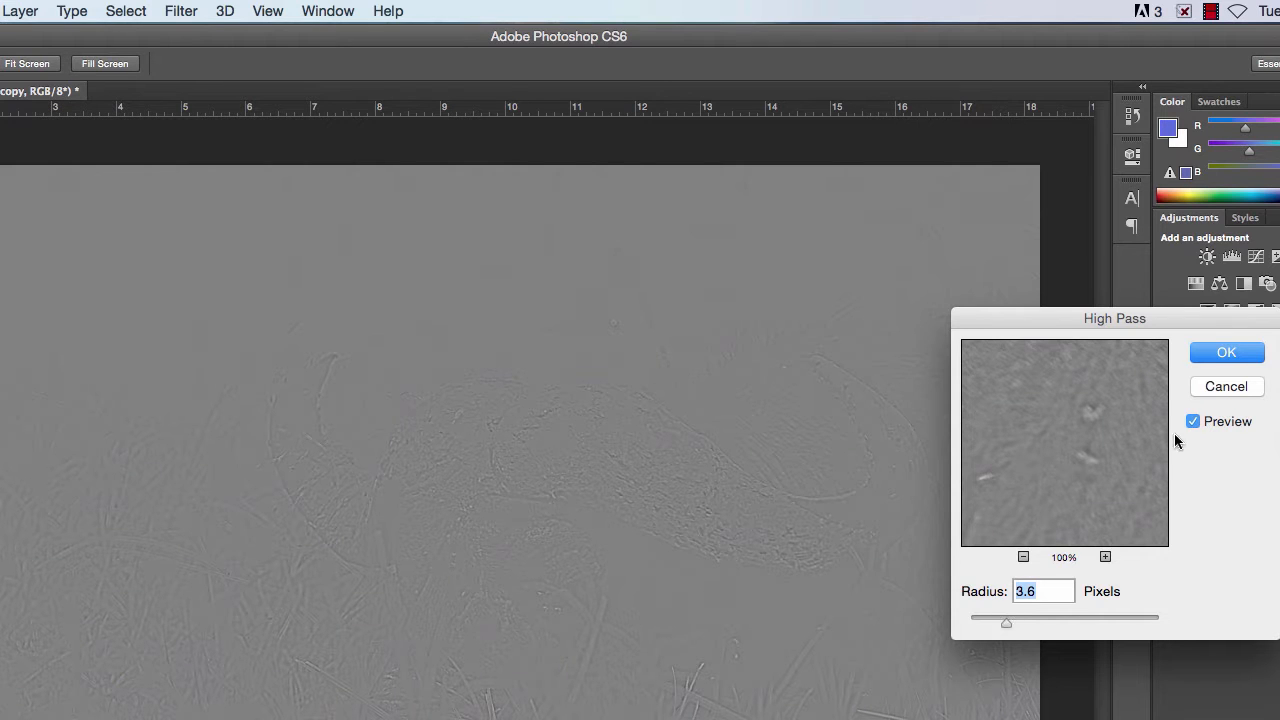
pyautogui.click(1226, 352)
pyautogui.click(1212, 392)
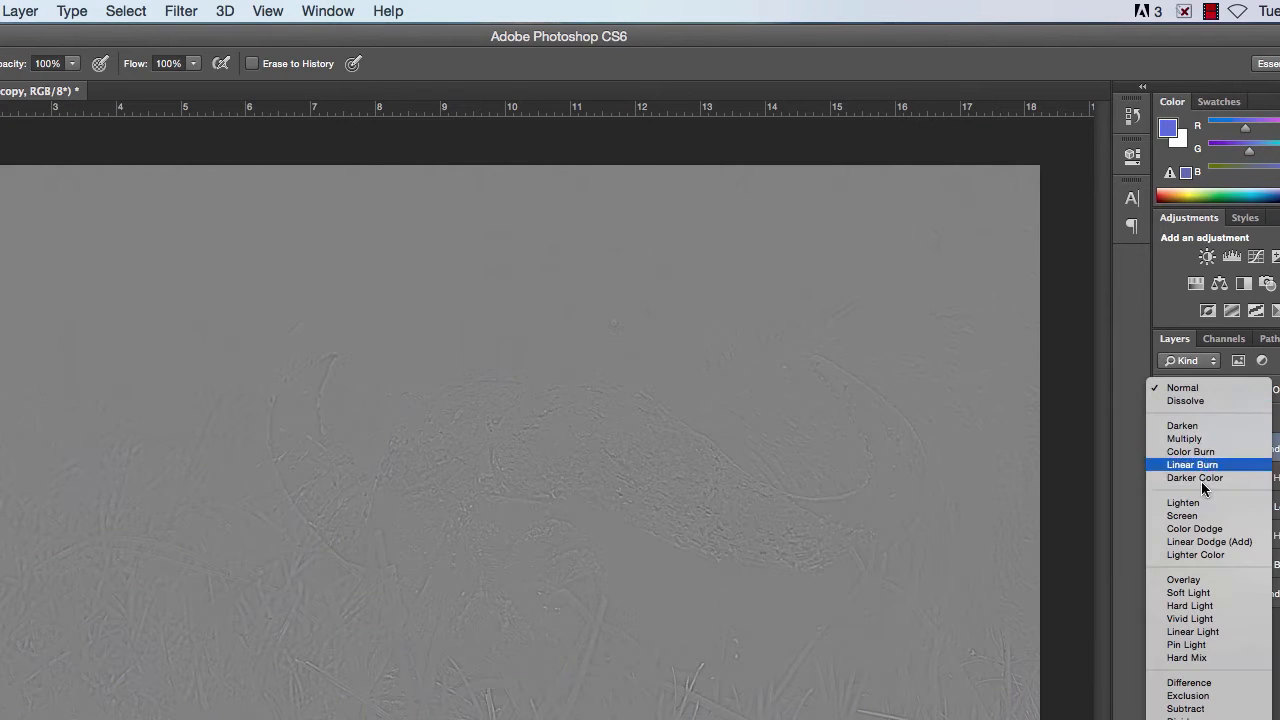
pyautogui.click(1184, 580)
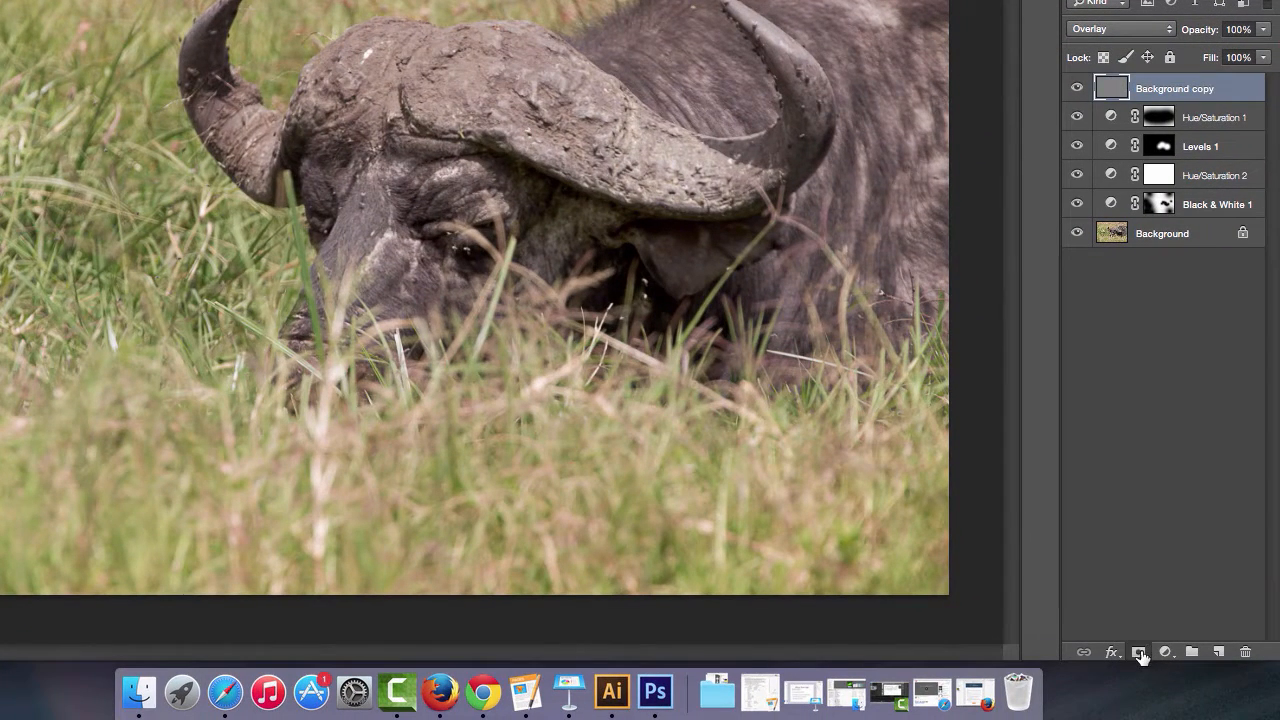
# Step: Add a layer mask to the Background copy and fill it with black
pyautogui.click(1139, 653)
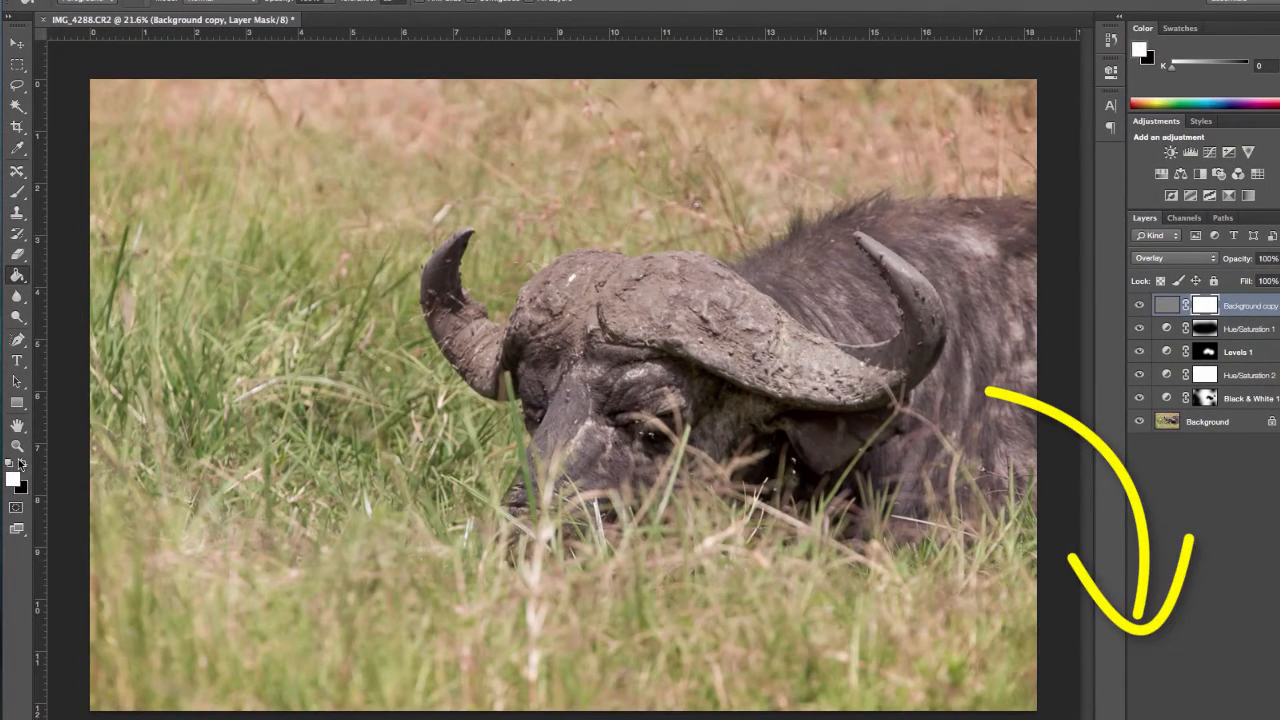
pyautogui.click(20, 463)
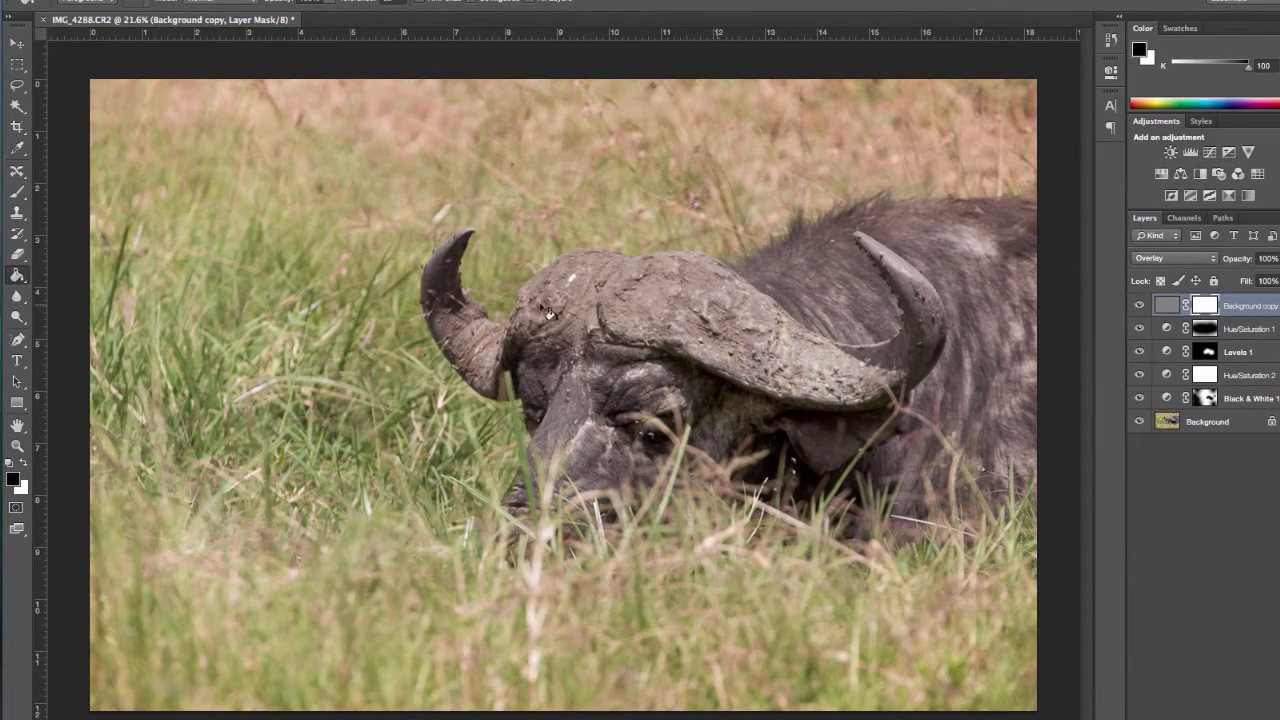
pyautogui.hotkey('alt', 'BackSpace')
# Step: Paint white with the Brush on the Background copy's mask over the buffalo's head and horns
pyautogui.click(17, 192)
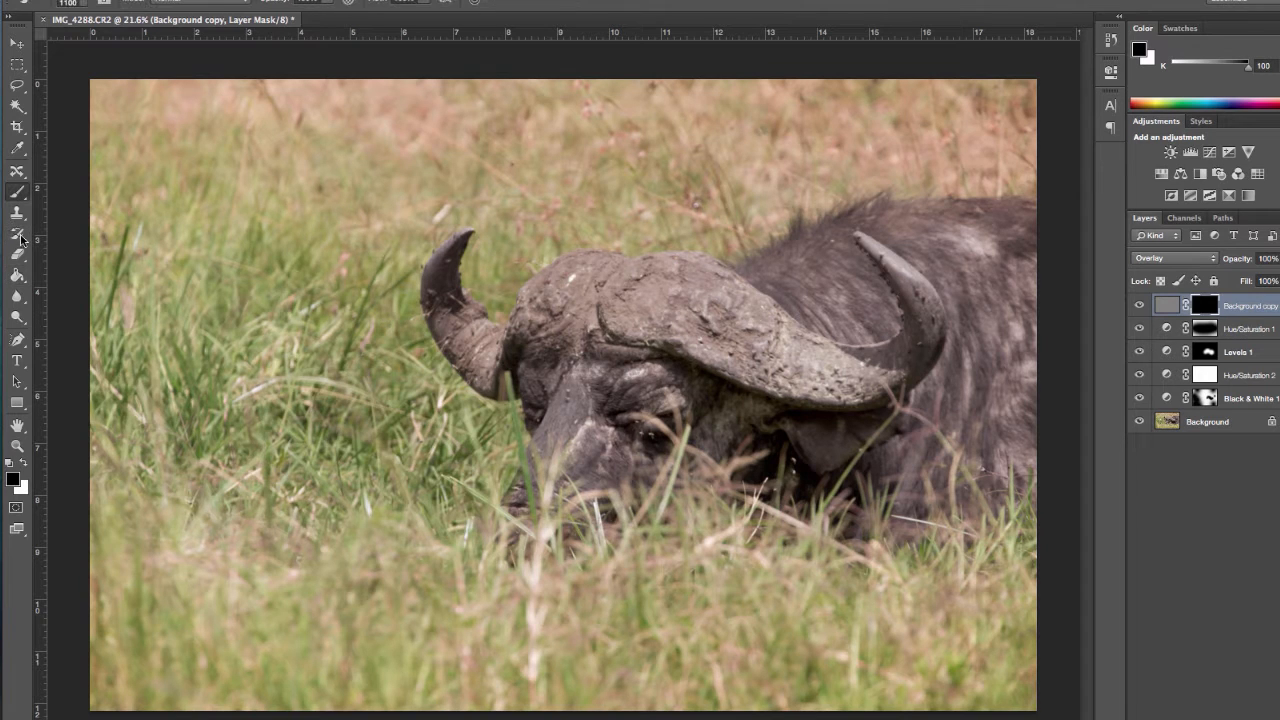
pyautogui.click(23, 462)
pyautogui.moveTo(650, 408)
pyautogui.mouseDown()
pyautogui.moveTo(600, 375)
pyautogui.moveTo(605, 328)
pyautogui.mouseUp()
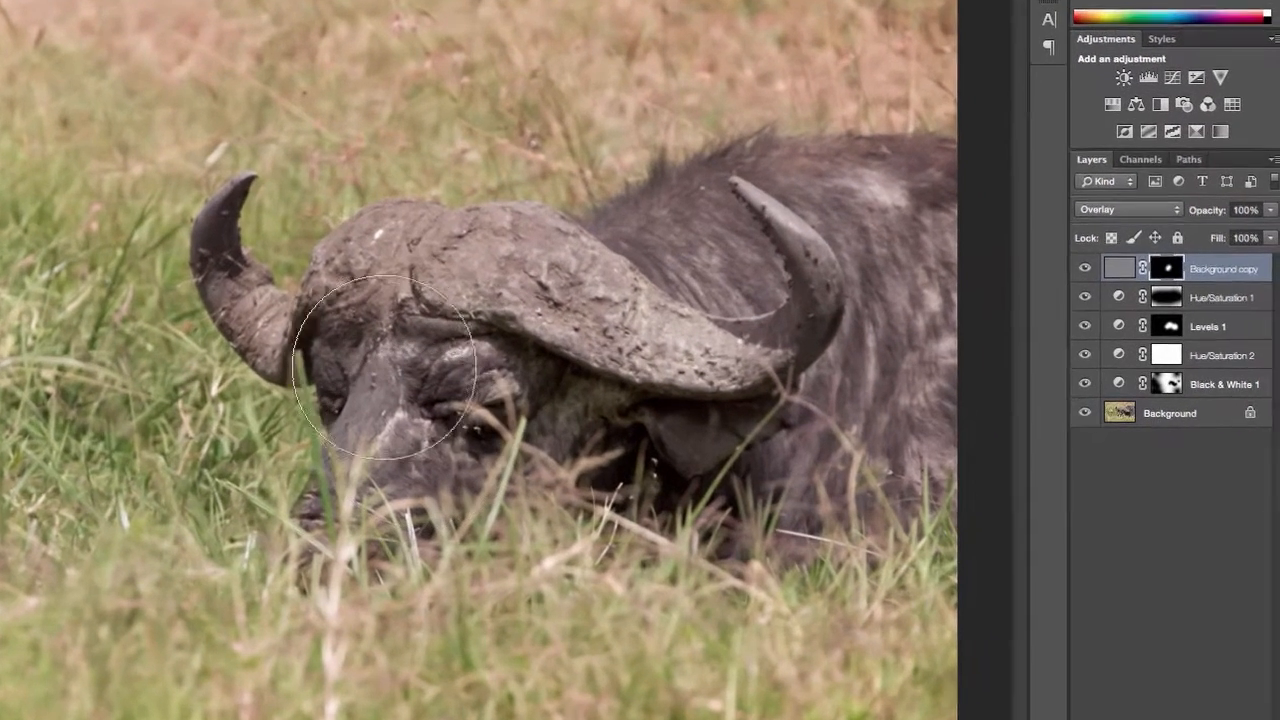
pyautogui.moveTo(416, 295)
pyautogui.mouseDown()
pyautogui.moveTo(579, 313)
pyautogui.moveTo(423, 326)
pyautogui.moveTo(536, 335)
pyautogui.moveTo(637, 440)
pyautogui.moveTo(809, 367)
pyautogui.moveTo(846, 305)
pyautogui.moveTo(842, 266)
pyautogui.moveTo(783, 226)
pyautogui.moveTo(884, 352)
pyautogui.mouseUp()
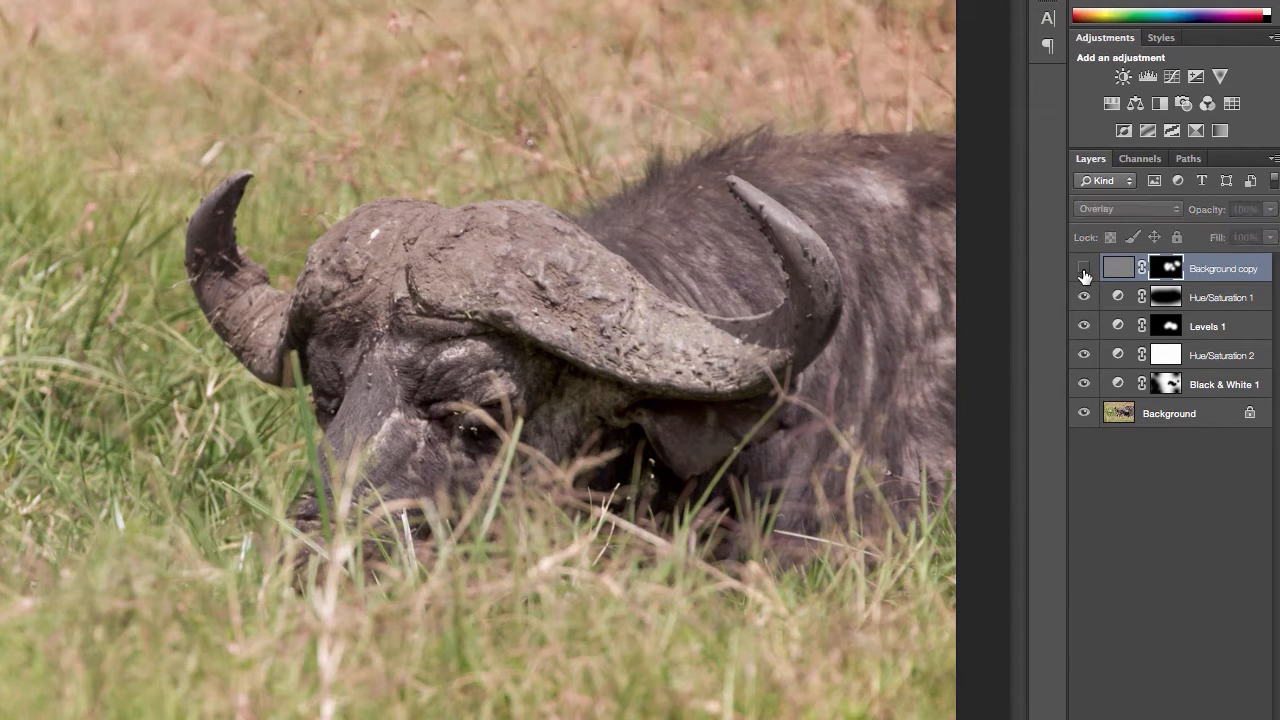
# Step: Duplicate the Background layer again and move the new copy to the top of the layer stack
pyautogui.click(1170, 413)
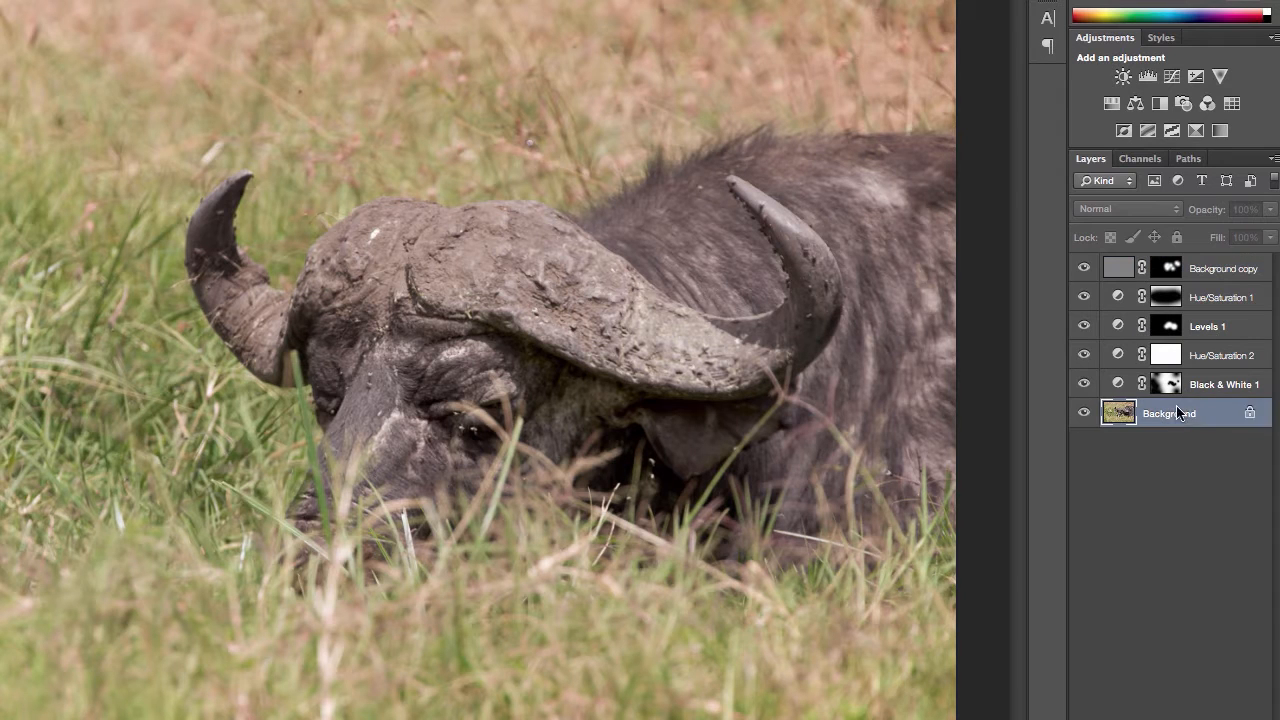
pyautogui.rightClick(1177, 408)
pyautogui.click(1225, 446)
pyautogui.click(784, 248)
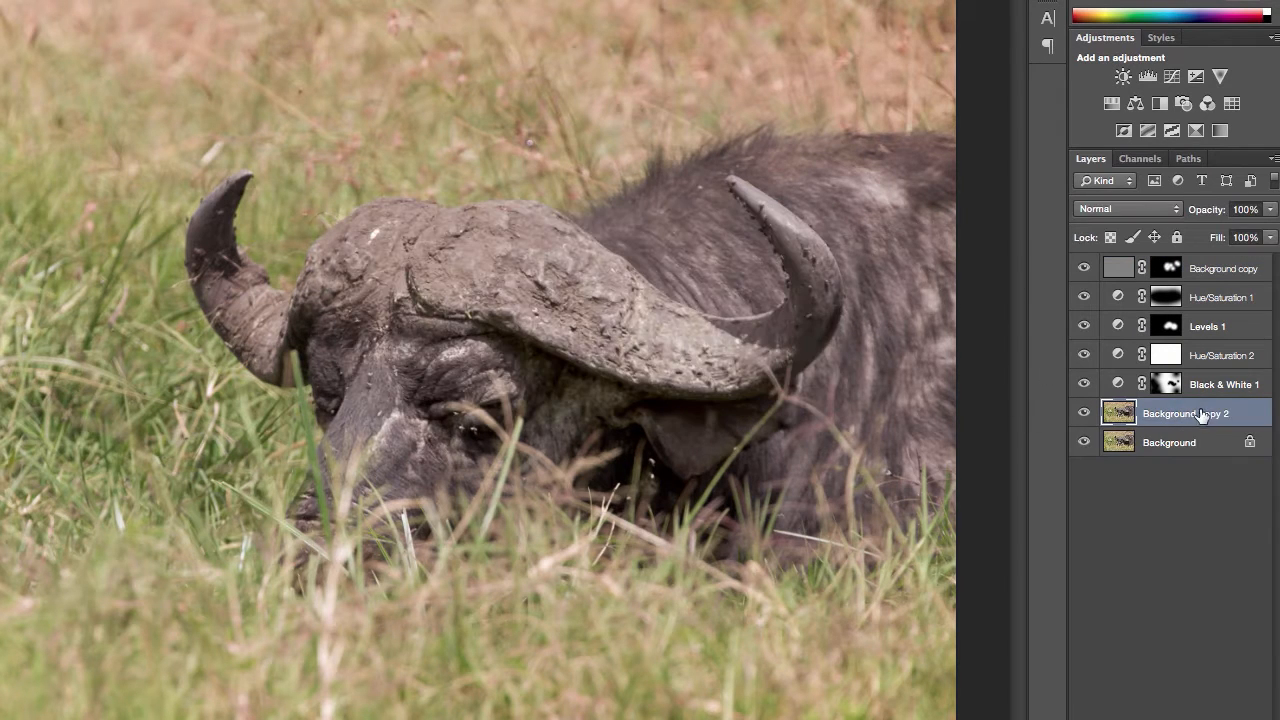
pyautogui.moveTo(1190, 413); pyautogui.dragTo(1086, 272)
# Step: Compare the original photo with the edited version by switching the visibility of Background copy 2
pyautogui.click(1084, 270)
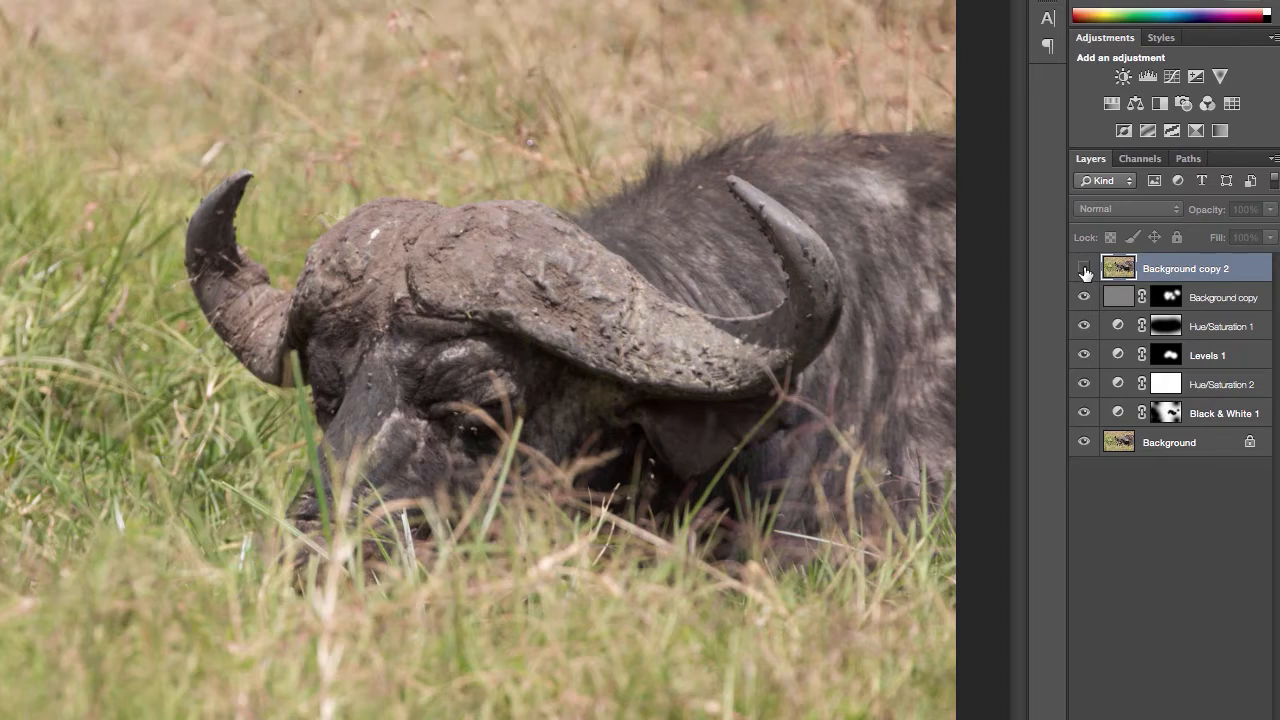
pyautogui.click(1084, 270)
pyautogui.click(1084, 270)
pyautogui.click(1084, 270)
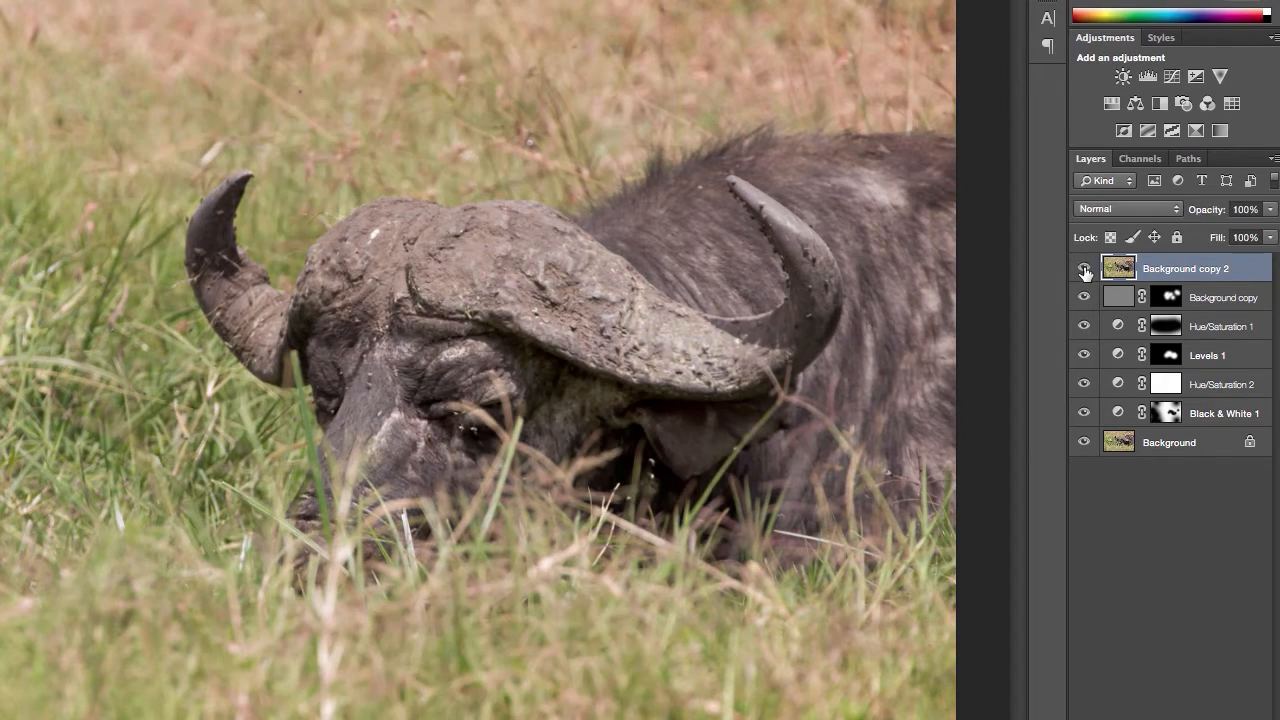
pyautogui.click(1084, 270)
pyautogui.click(1084, 270)
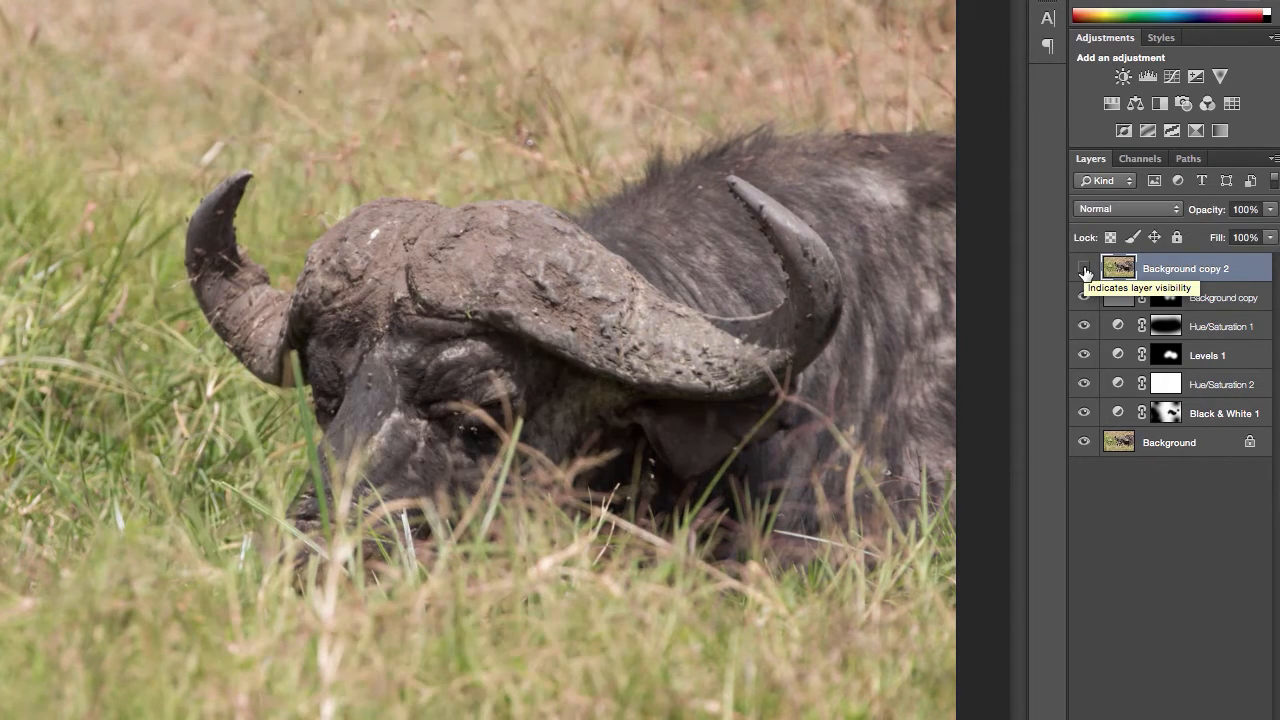
pyautogui.click(1084, 270)
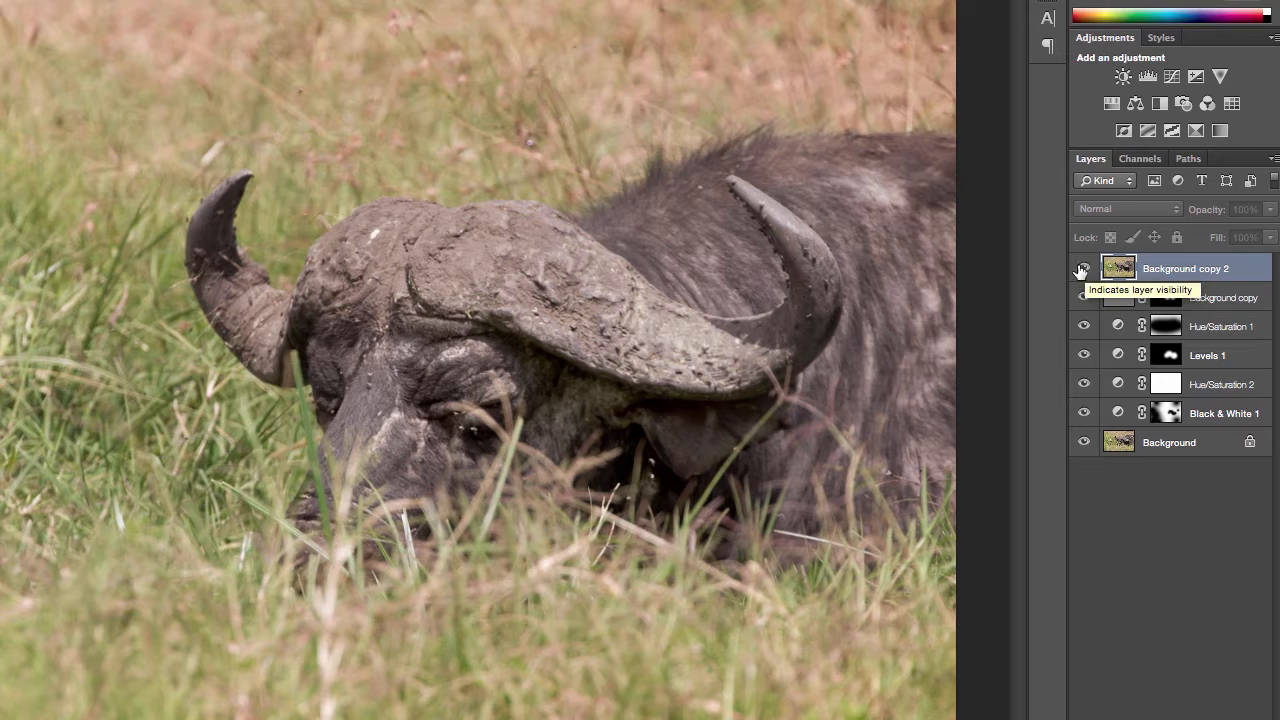
pyautogui.click(1084, 270)
# Step: Blend Background copy 2 as Overlay and set its opacity to 7%
pyautogui.click(1115, 209)
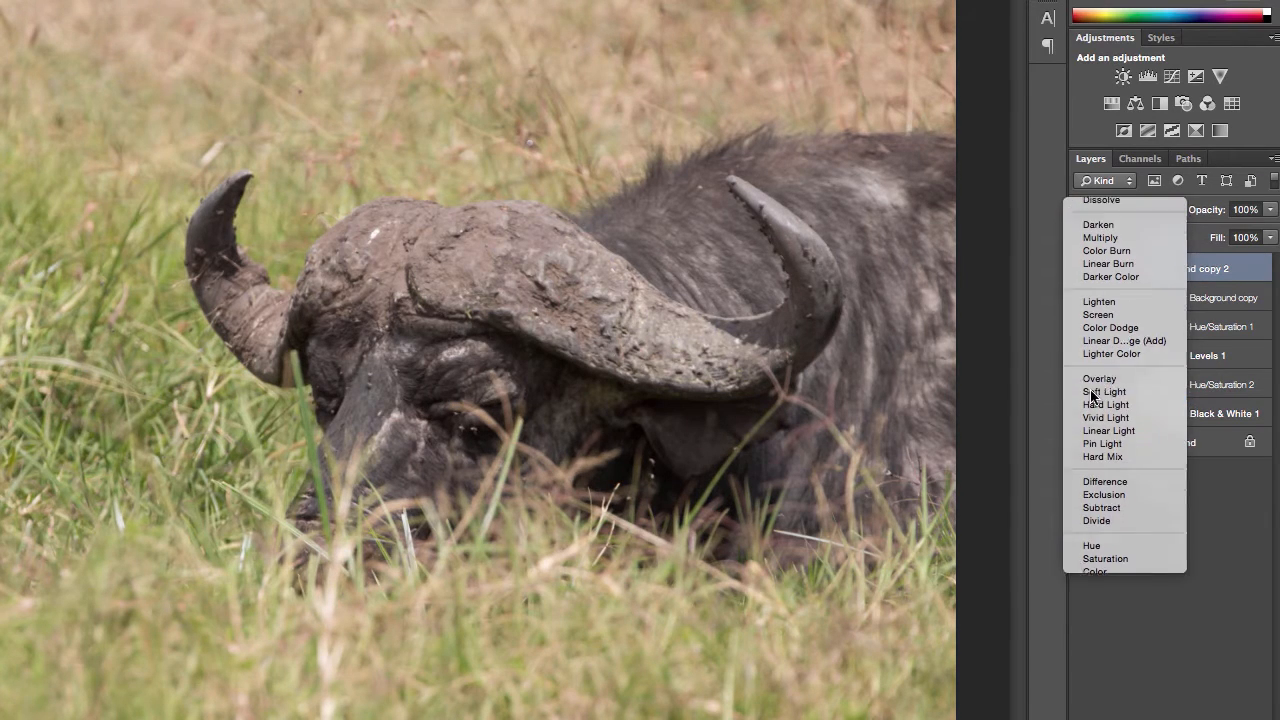
pyautogui.click(1097, 392)
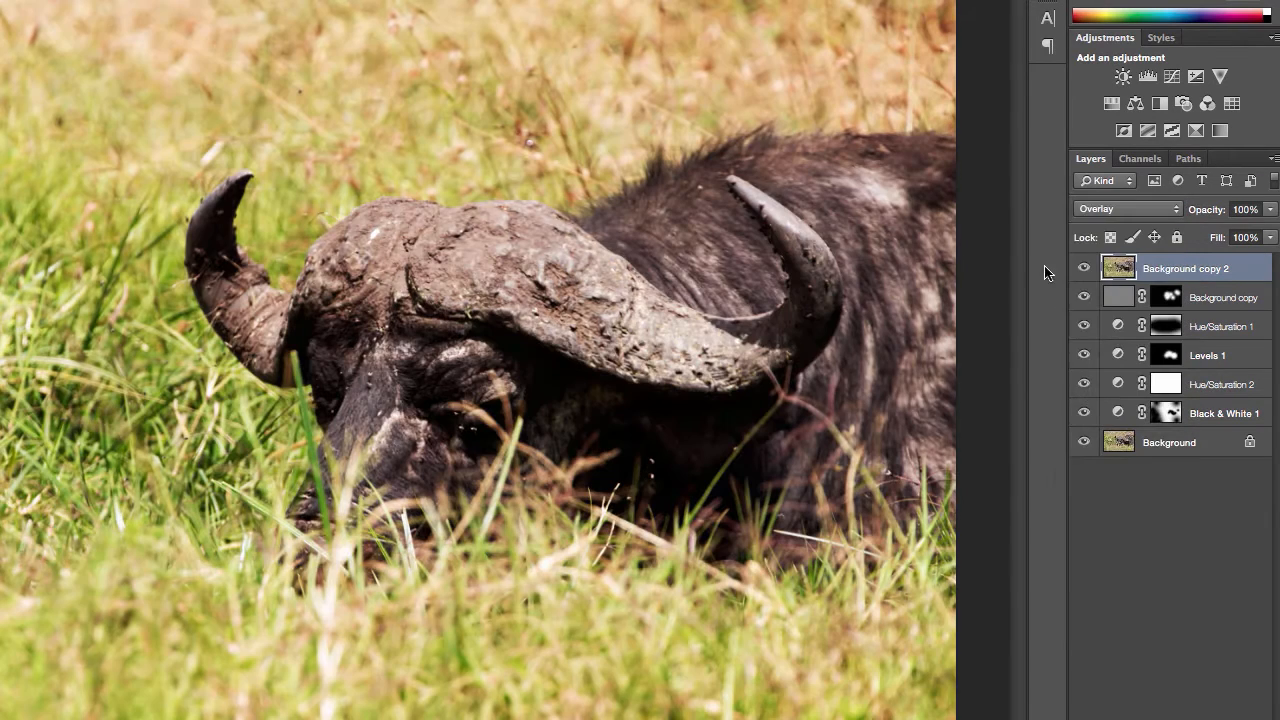
pyautogui.click(1272, 210)
pyautogui.click(1184, 232)
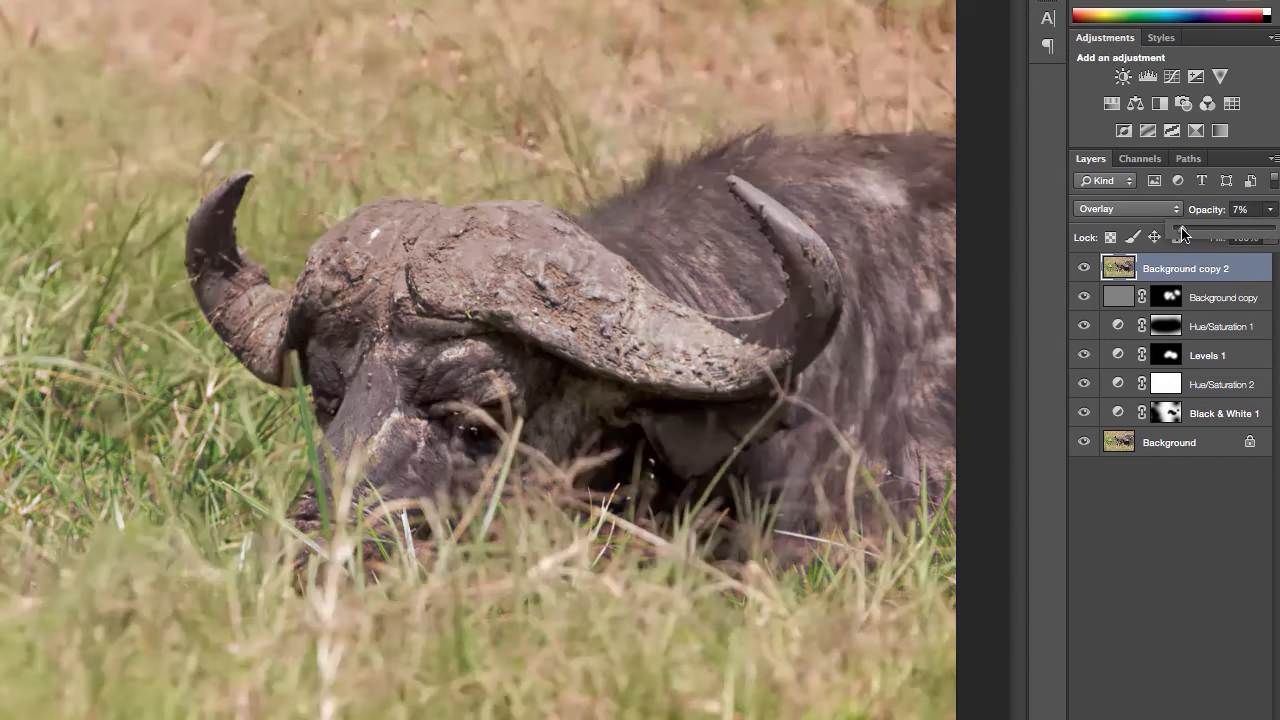
# Step: Compare the image with and without the 7% Overlay copy by switching Background copy 2's visibility
pyautogui.click(1083, 269)
pyautogui.click(1083, 269)
pyautogui.click(1083, 269)
pyautogui.click(1083, 269)
pyautogui.click(1083, 269)
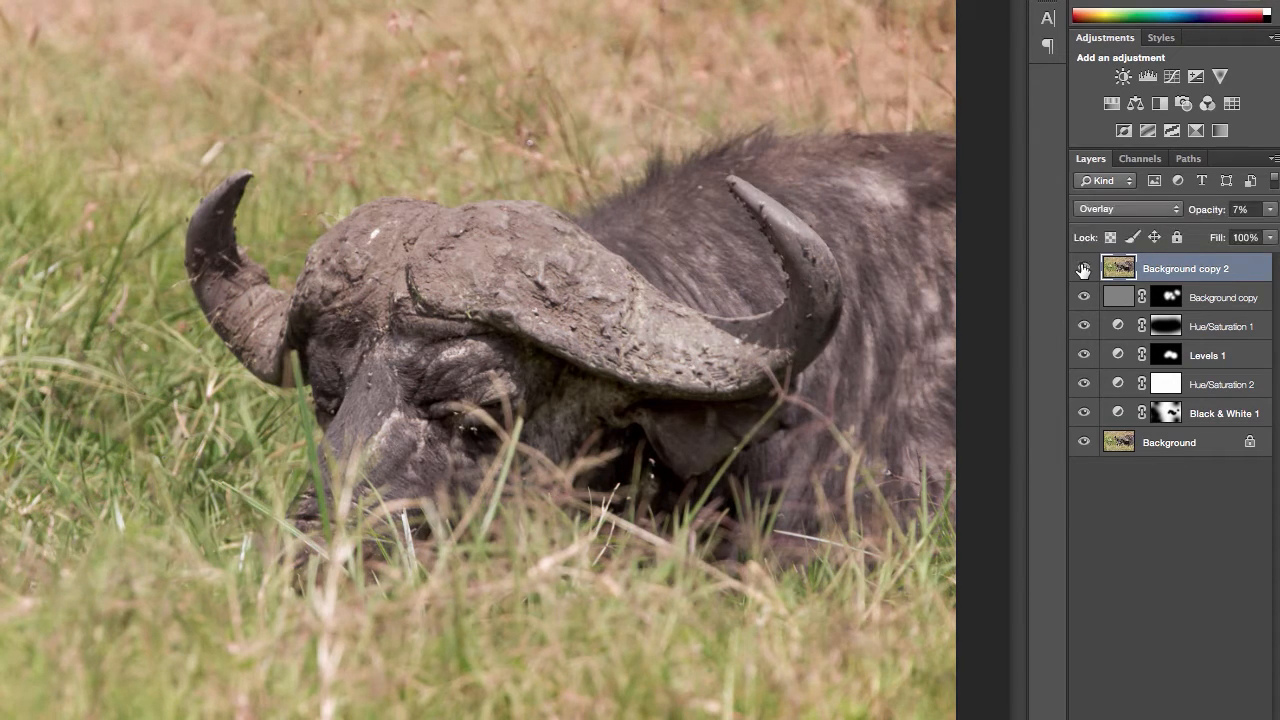
pyautogui.click(1083, 269)
pyautogui.click(1083, 269)
pyautogui.click(1083, 269)
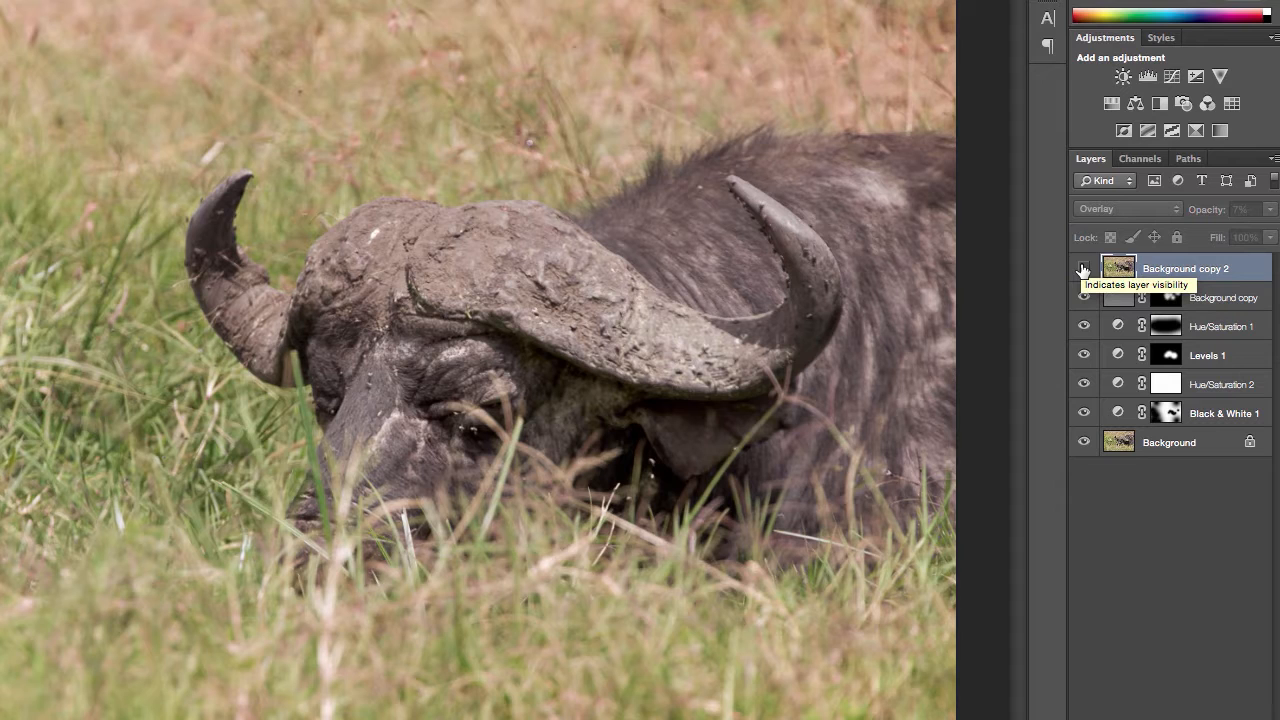
pyautogui.click(1083, 269)
# Step: Duplicate the Background layer once more and move the new copy to the top of the layer stack
pyautogui.rightClick(1165, 442)
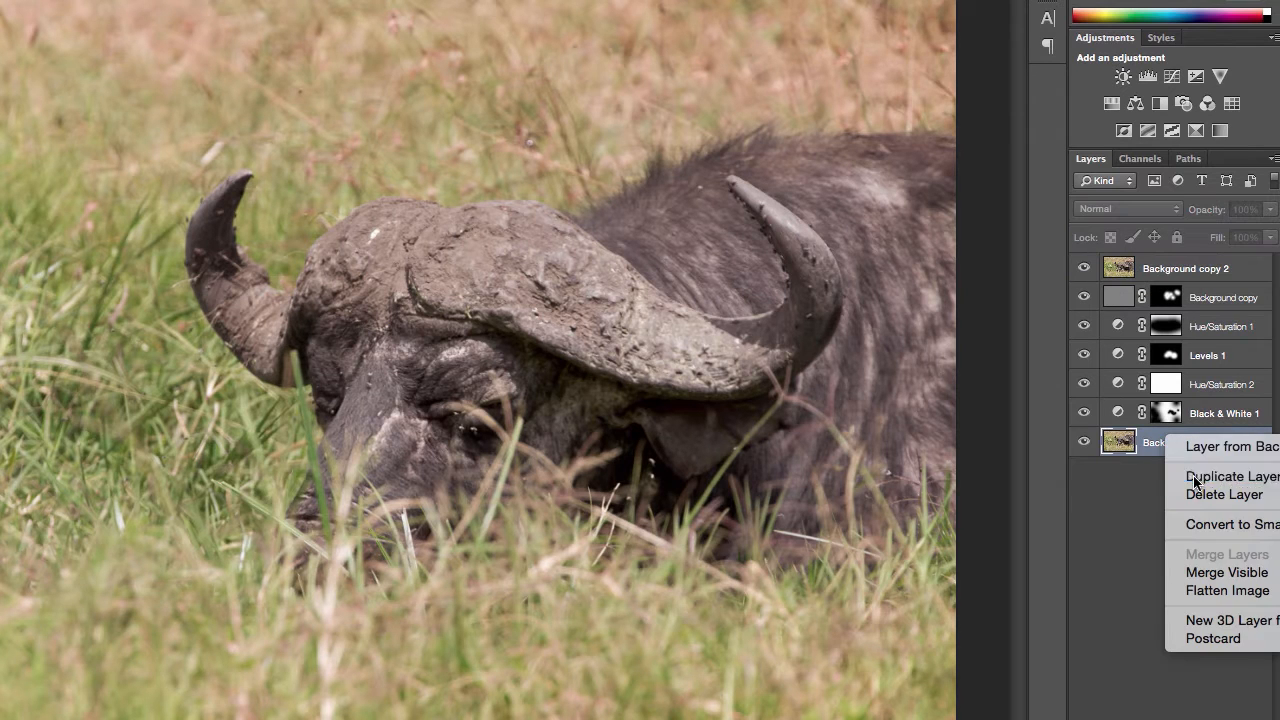
pyautogui.click(1195, 477)
pyautogui.press('Return')
pyautogui.moveTo(1150, 443); pyautogui.dragTo(1093, 270)
# Step: Compare the original photo with the edited version by switching Background copy 3's visibility, leaving that layer hidden
pyautogui.click(1084, 269)
pyautogui.click(1083, 270)
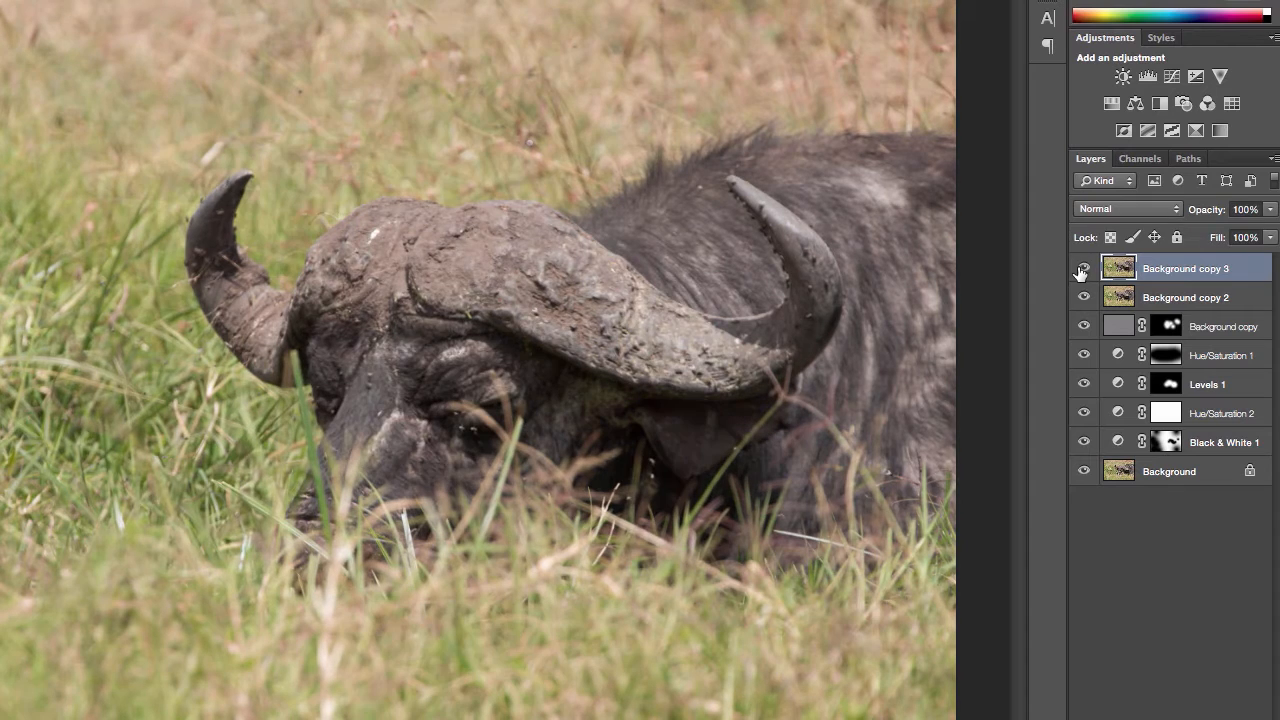
pyautogui.click(1083, 270)
pyautogui.click(1083, 270)
pyautogui.click(1083, 270)
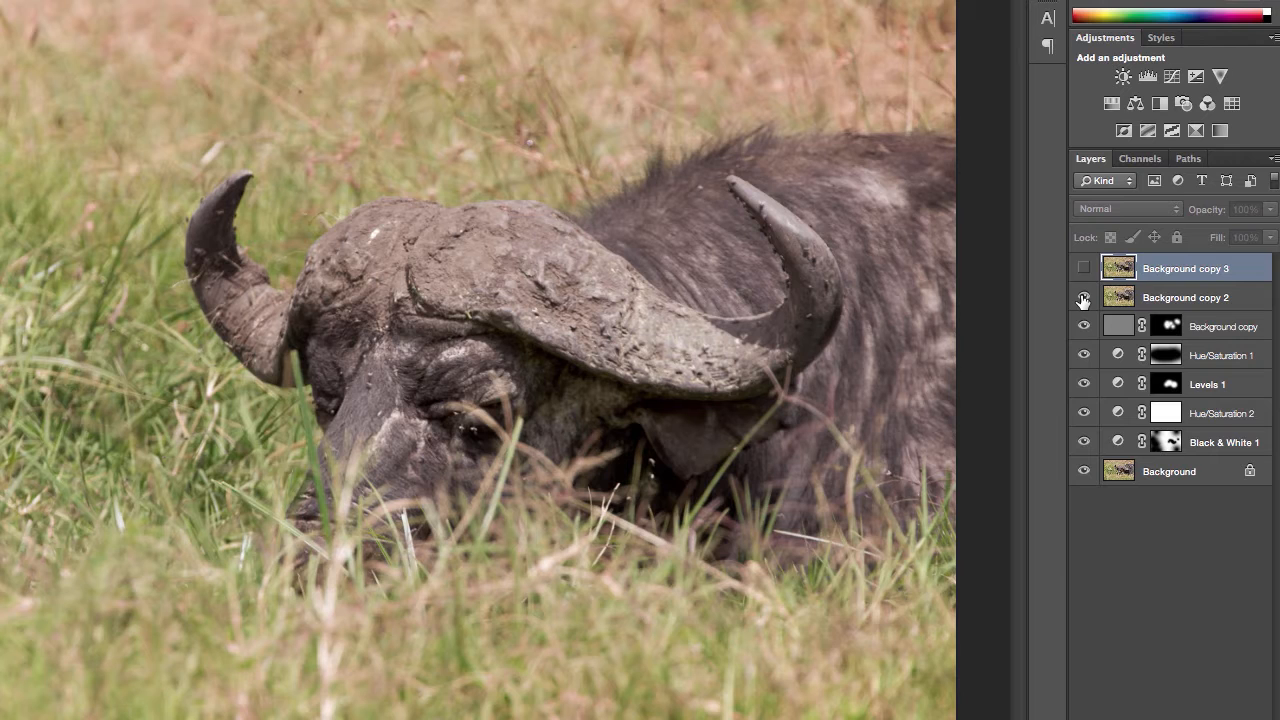
# Step: Add a Brightness/Contrast adjustment layer above Background copy 2, lower its contrast slightly and check the effect
pyautogui.click(1200, 300)
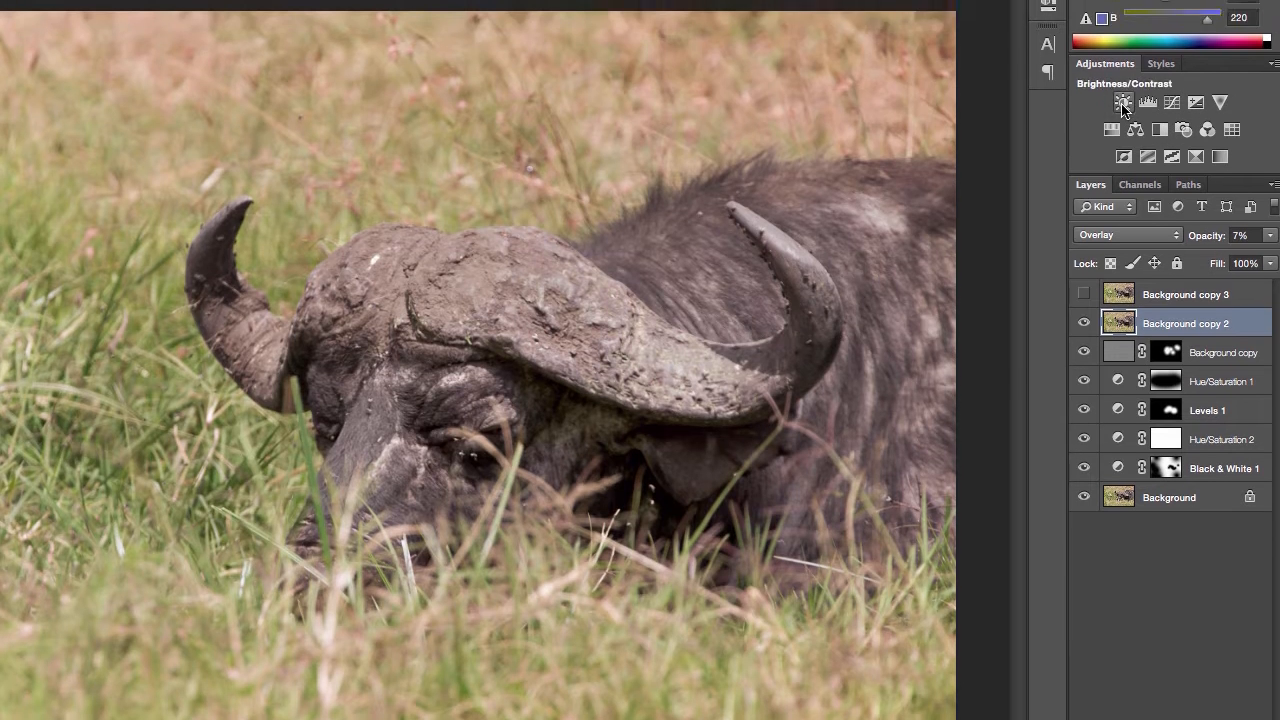
pyautogui.click(1124, 78)
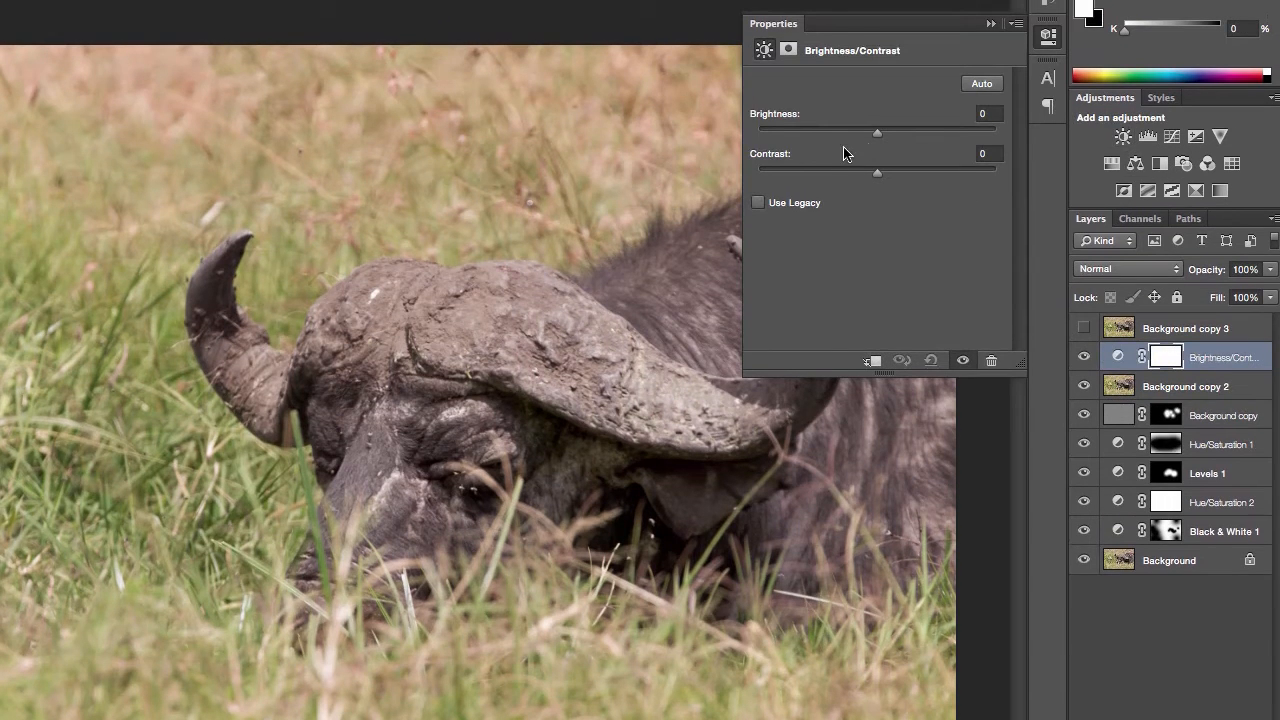
pyautogui.click(864, 172)
pyautogui.moveTo(855, 177); pyautogui.dragTo(843, 177)
pyautogui.click(1083, 357)
pyautogui.click(1083, 358)
pyautogui.click(1048, 35)
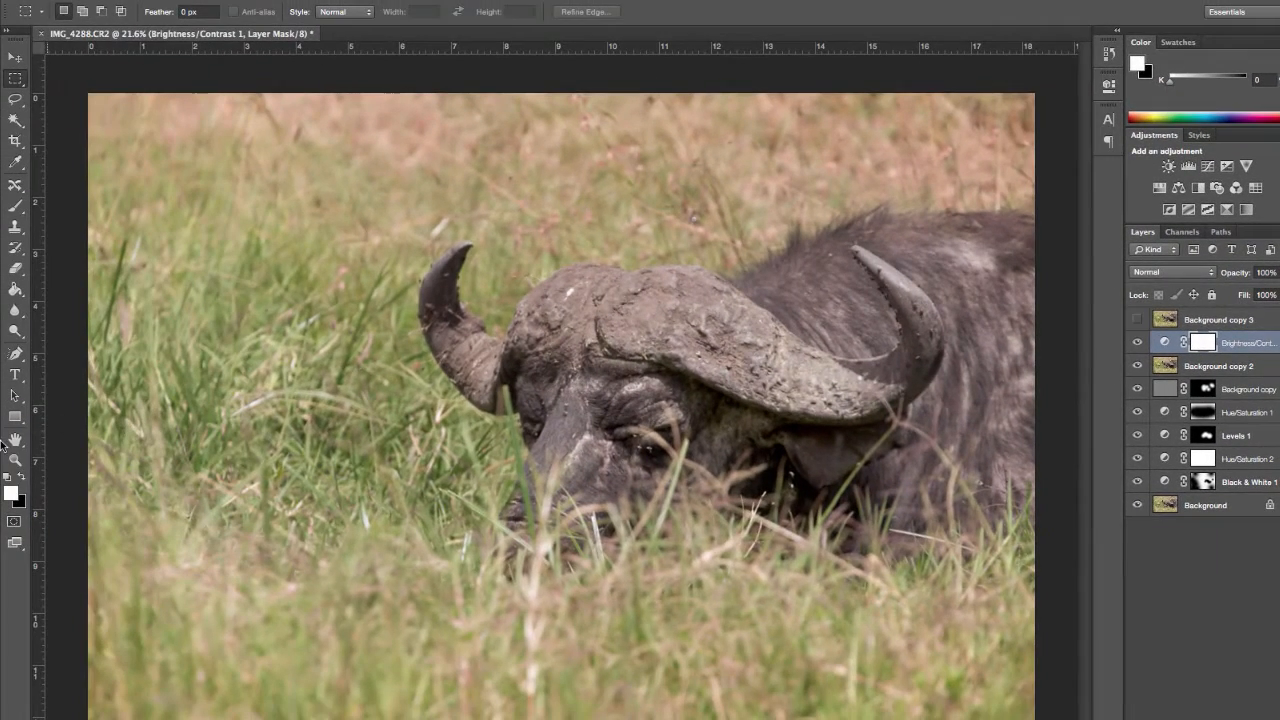
# Step: Fill the Brightness/Contrast layer's mask with black and paint white with the Brush over the buffalo's head and body
pyautogui.click(20, 478)
pyautogui.click(16, 291)
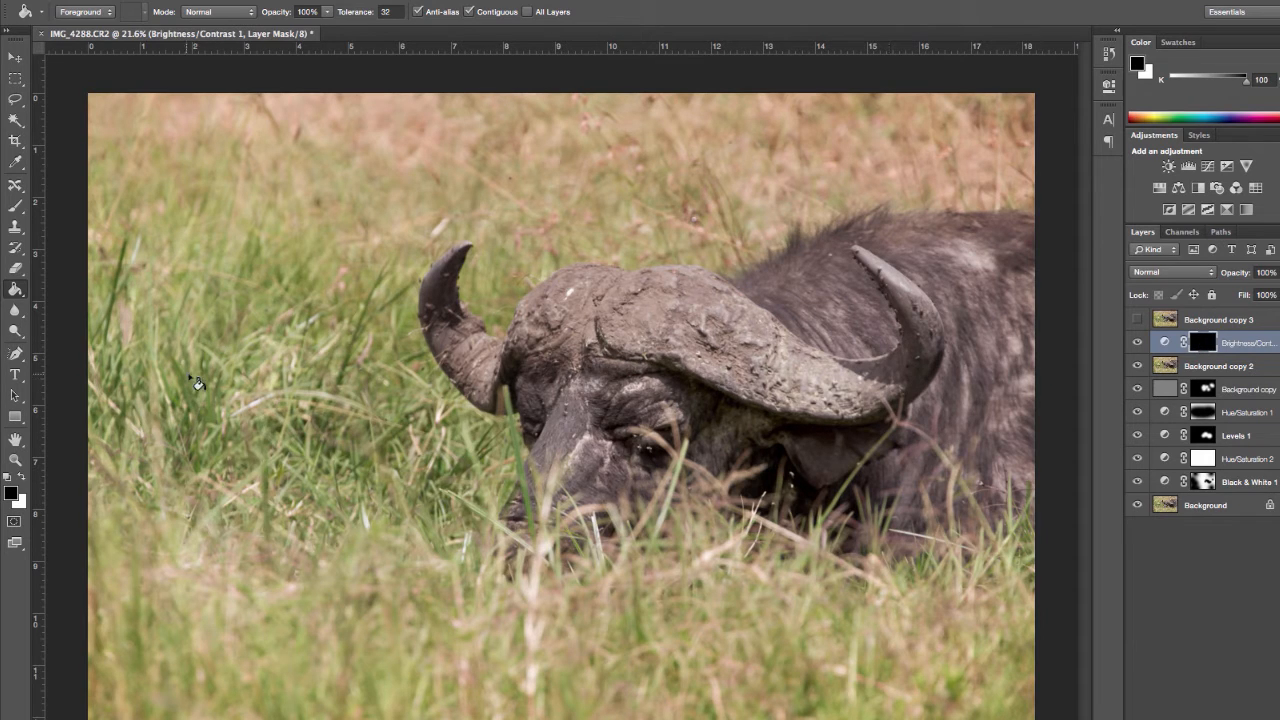
pyautogui.click(20, 478)
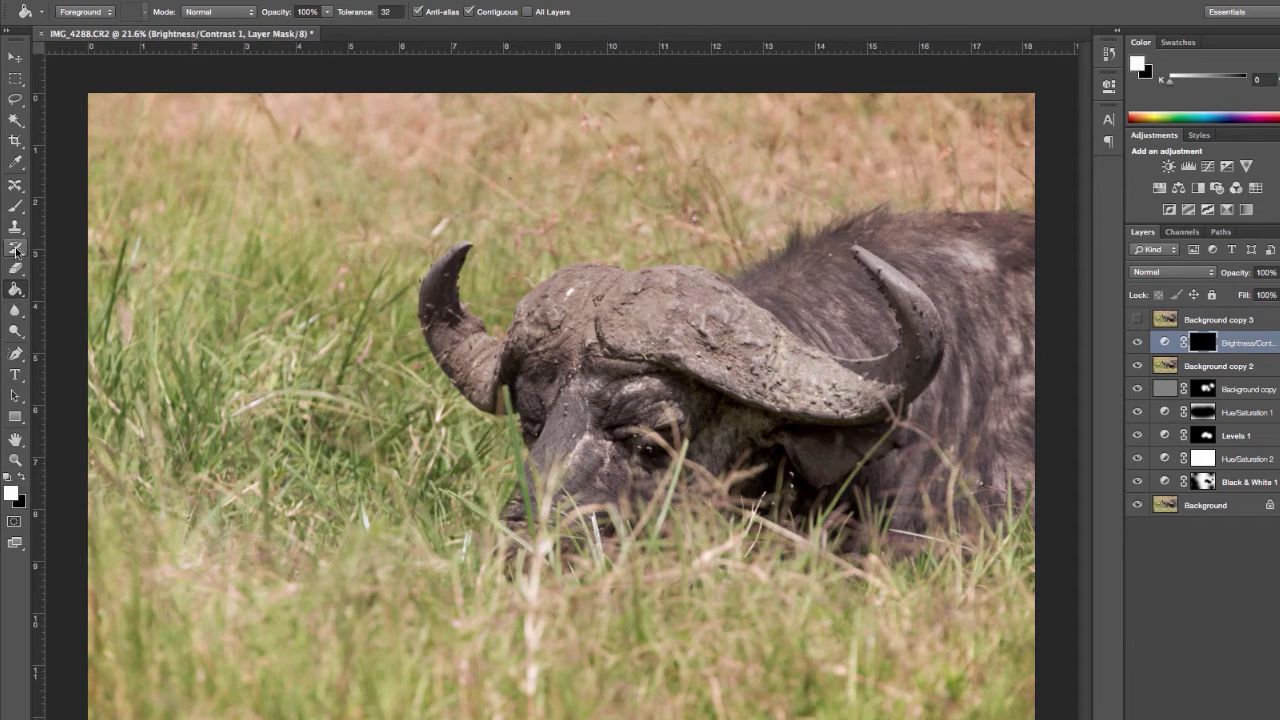
pyautogui.click(15, 206)
pyautogui.click(648, 422)
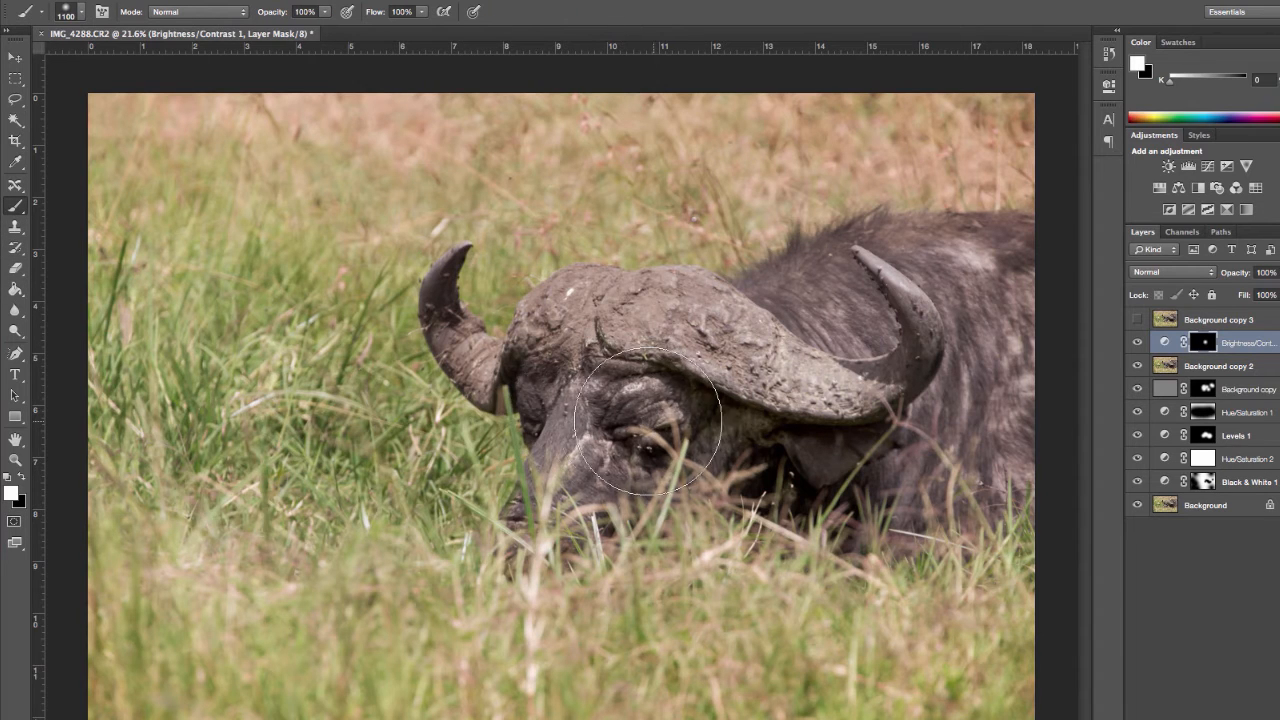
pyautogui.moveTo(648, 422)
pyautogui.mouseDown()
pyautogui.moveTo(582, 398)
pyautogui.moveTo(590, 414)
pyautogui.moveTo(867, 458)
pyautogui.moveTo(771, 452)
pyautogui.mouseUp()
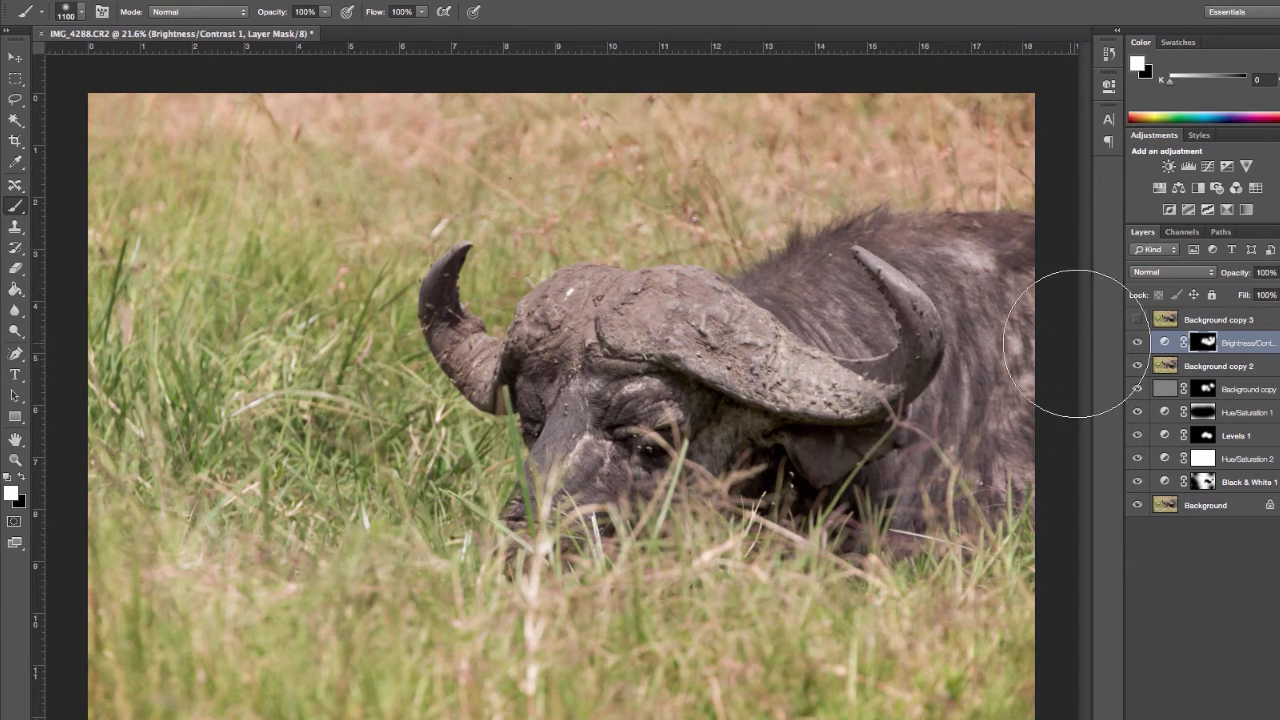
# Step: Check the Brightness/Contrast effect and compare the edit with the original by switching that layer's and Background copy 3's visibility
pyautogui.click(1136, 343)
pyautogui.click(1134, 346)
pyautogui.click(1134, 346)
pyautogui.click(1134, 346)
pyautogui.click(1136, 319)
pyautogui.click(1136, 319)
pyautogui.click(1136, 319)
pyautogui.click(1136, 319)
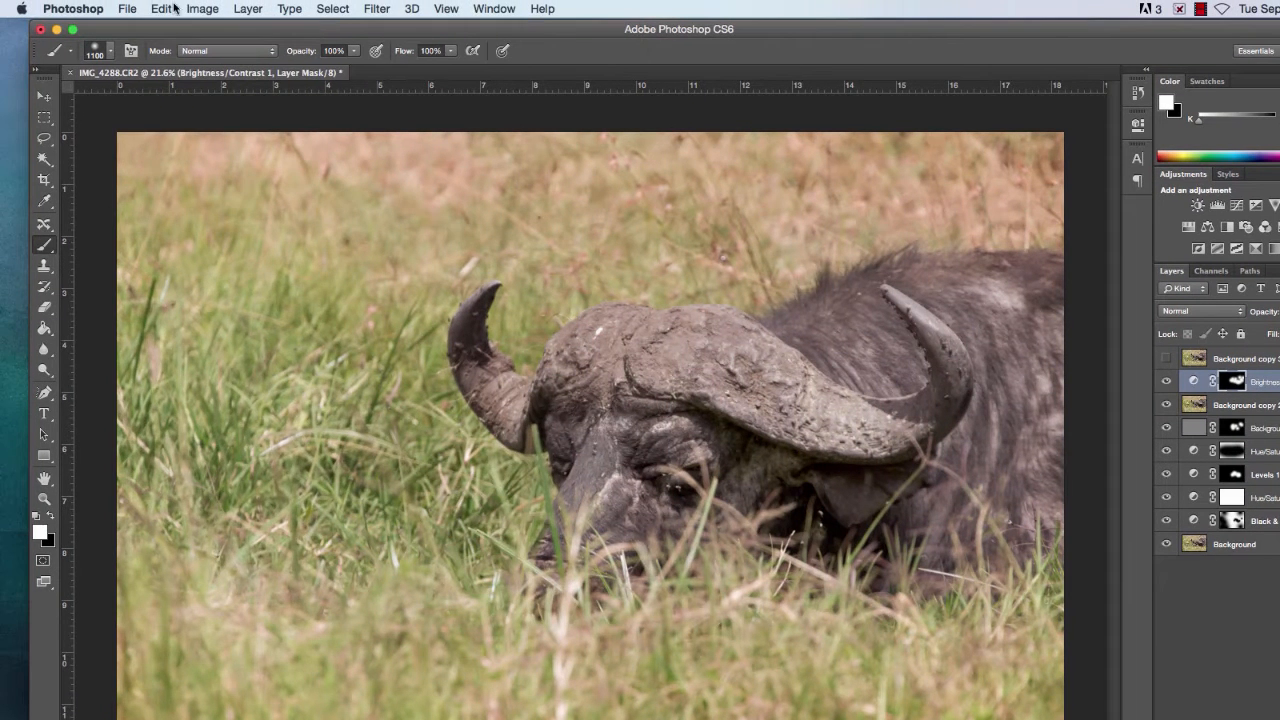
# Step: Start saving the image under Save As and create a folder named Photos-from-Kenya on the Desktop as its location
pyautogui.click(127, 8)
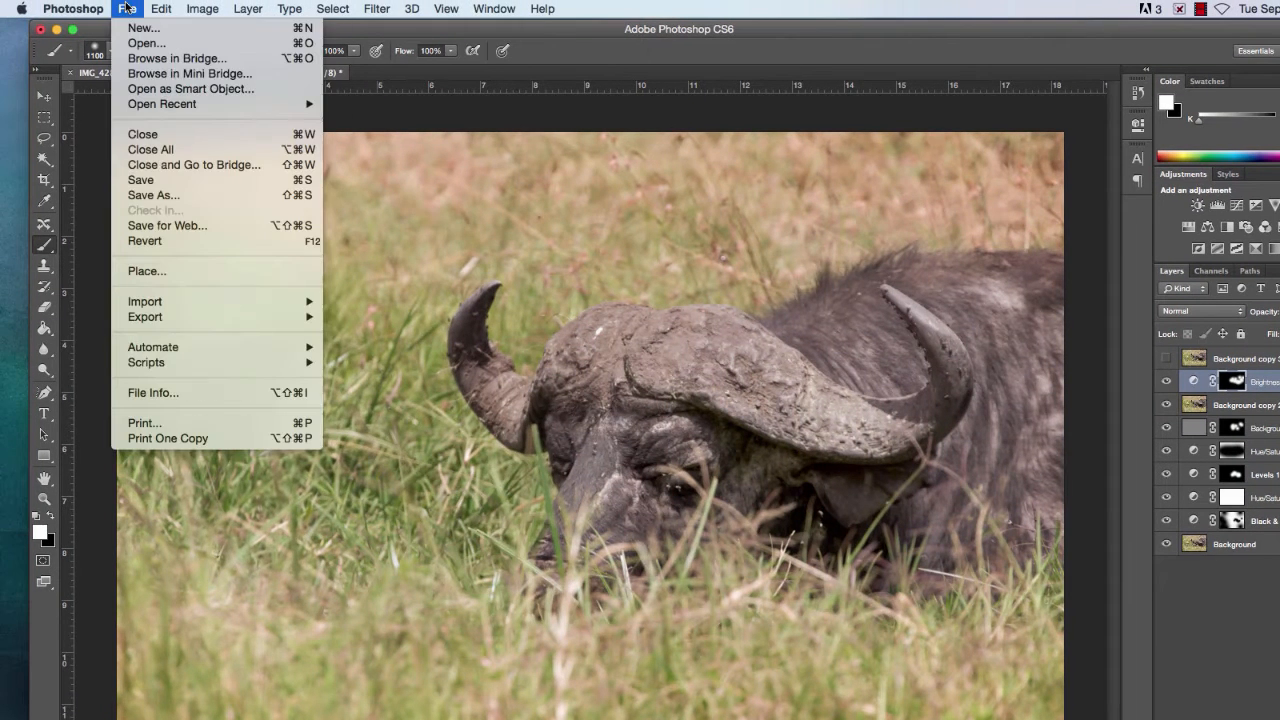
pyautogui.click(150, 195)
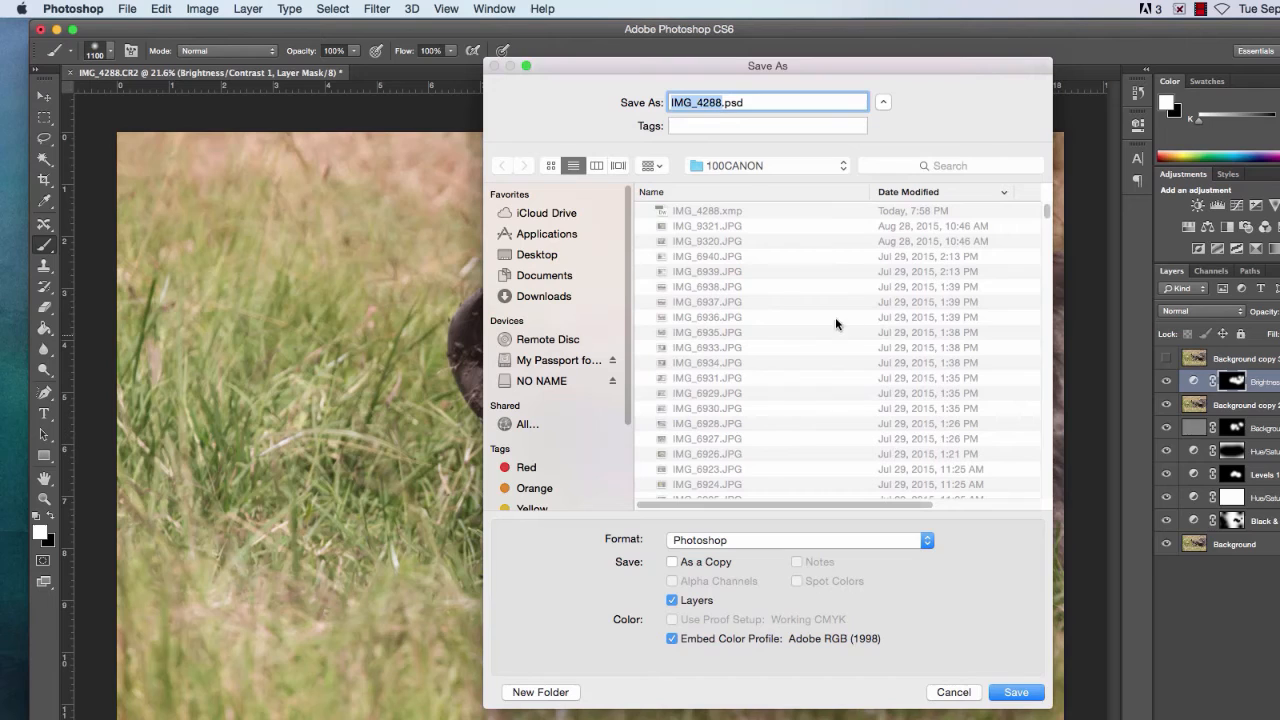
pyautogui.click(744, 165)
pyautogui.click(858, 118)
pyautogui.click(537, 256)
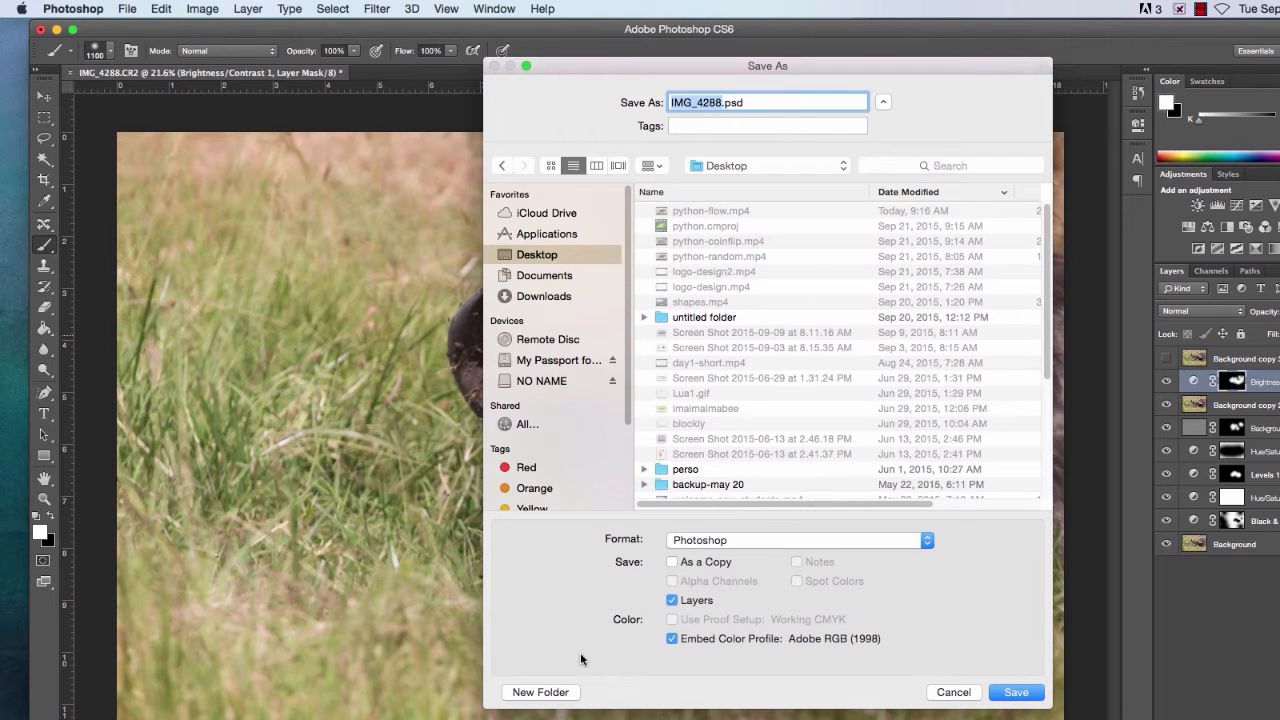
pyautogui.click(574, 691)
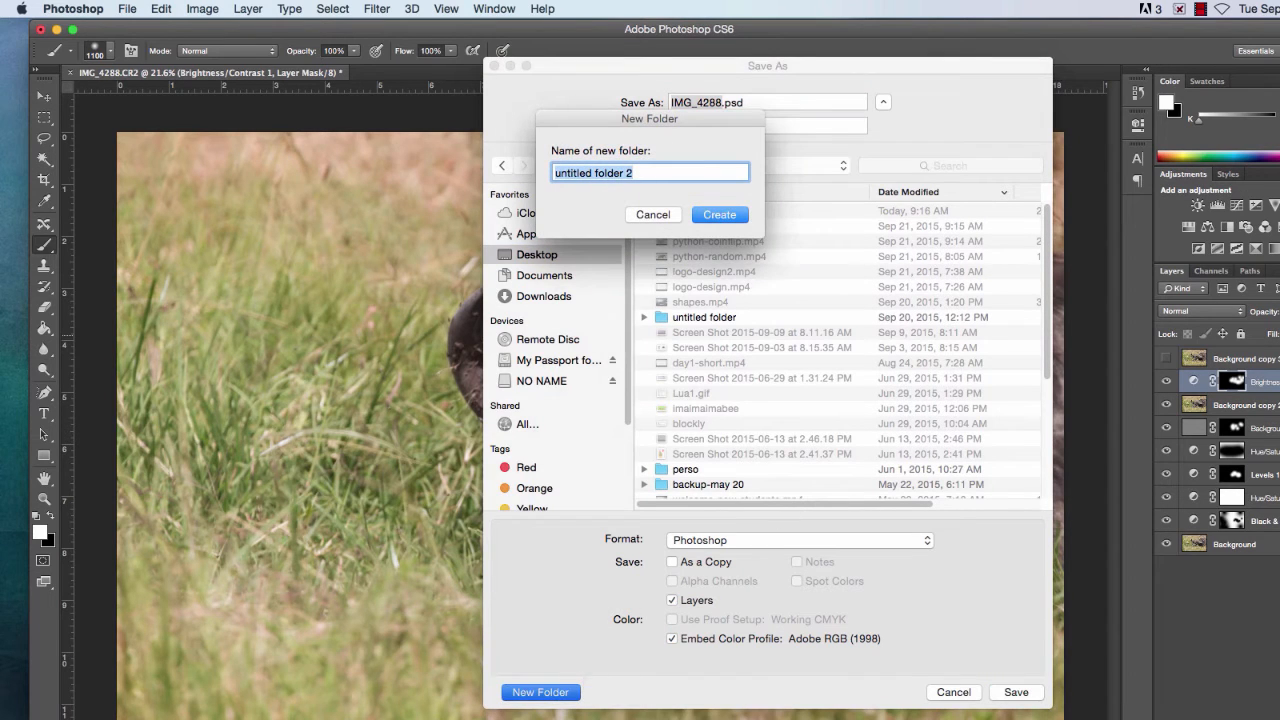
pyautogui.write('Photos-from-Kenya')
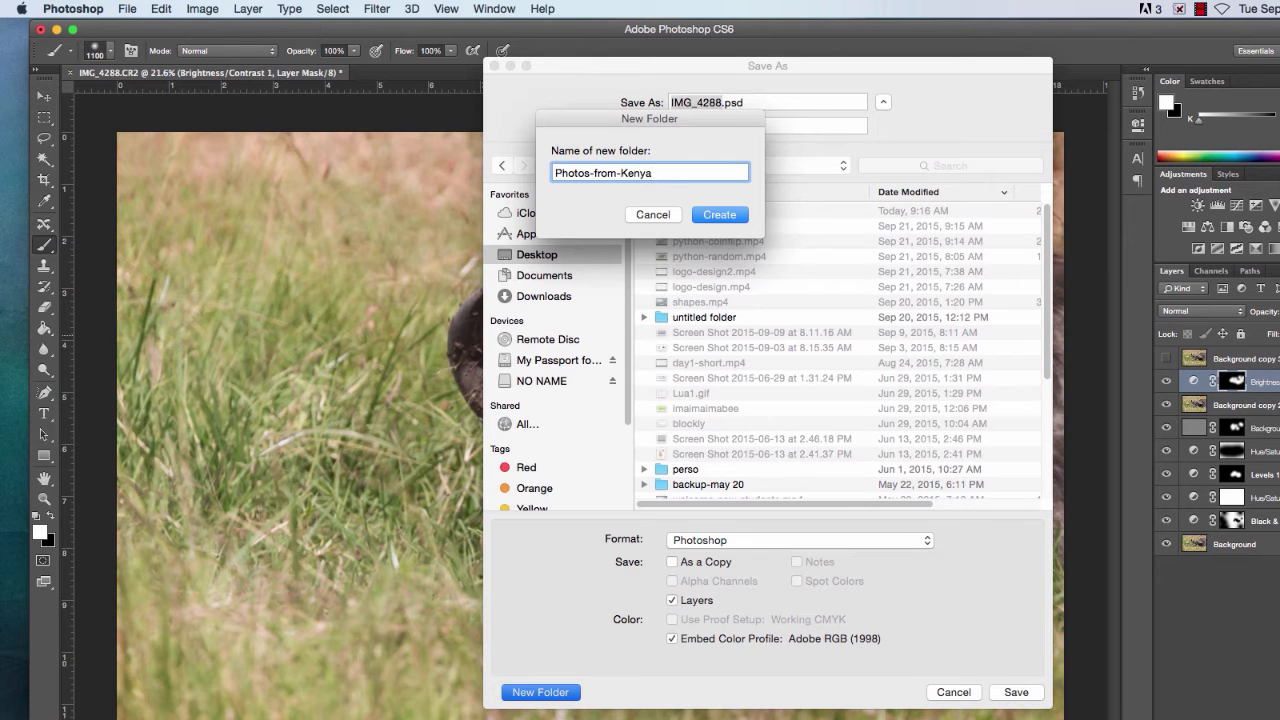
pyautogui.click(744, 215)
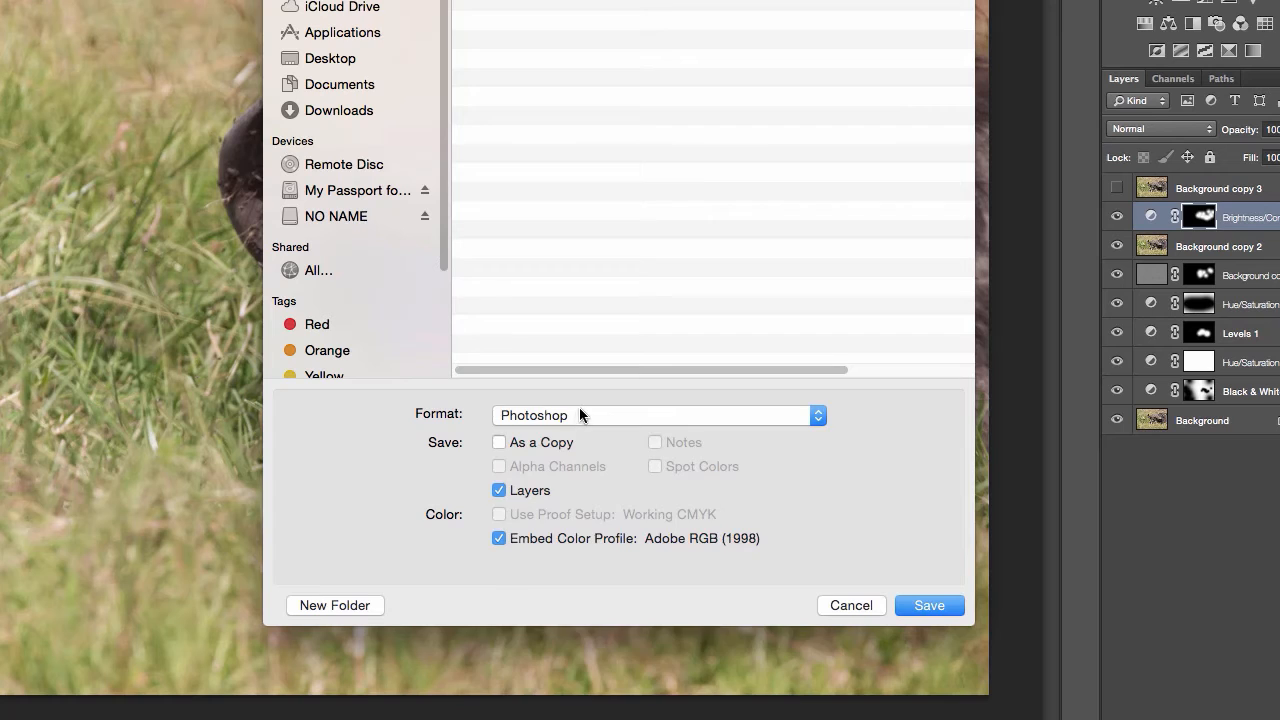
# Step: Save the image as a JPEG with quality 8 (High) and Baseline ("Standard") format, and close the document
pyautogui.click(579, 414)
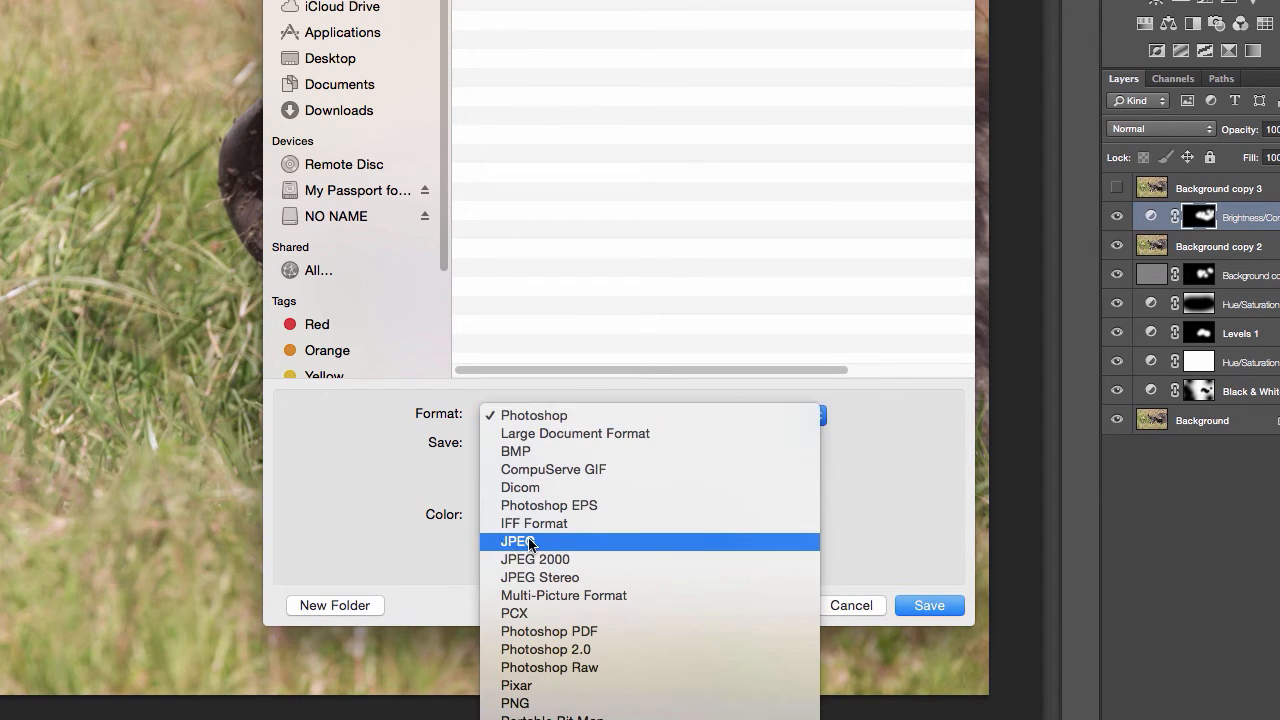
pyautogui.click(903, 512)
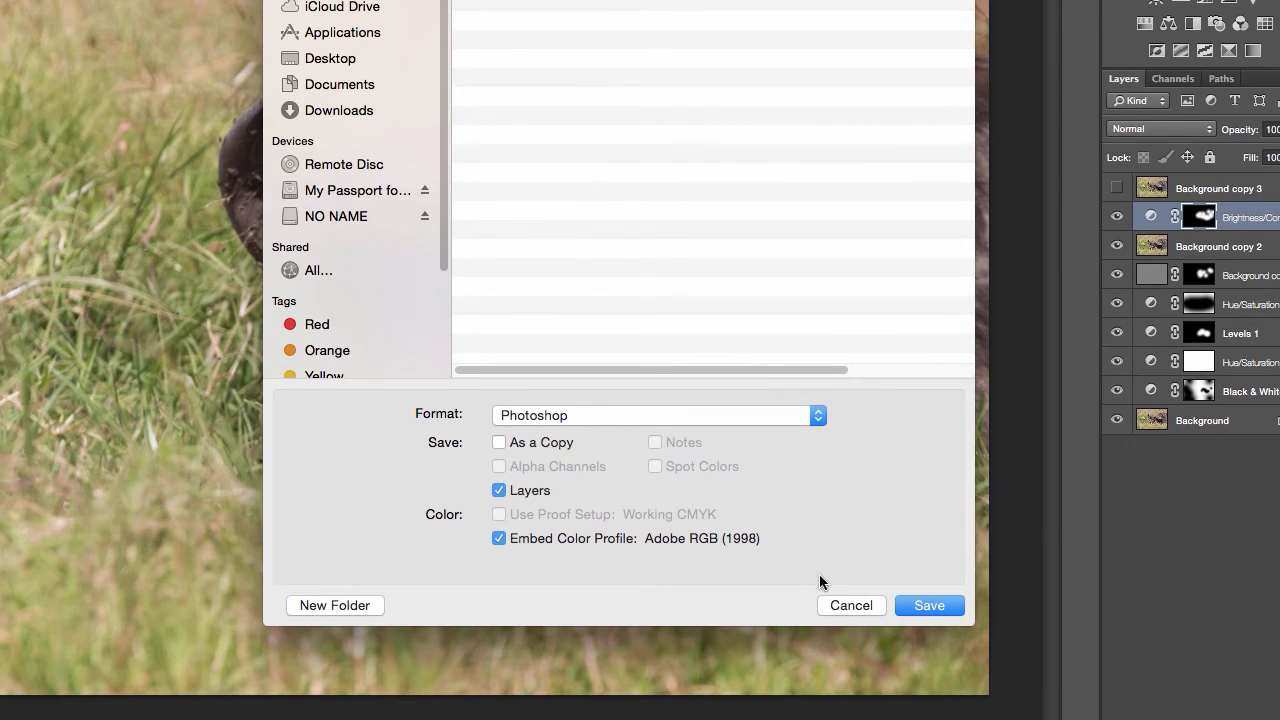
pyautogui.click(588, 415)
pyautogui.click(570, 546)
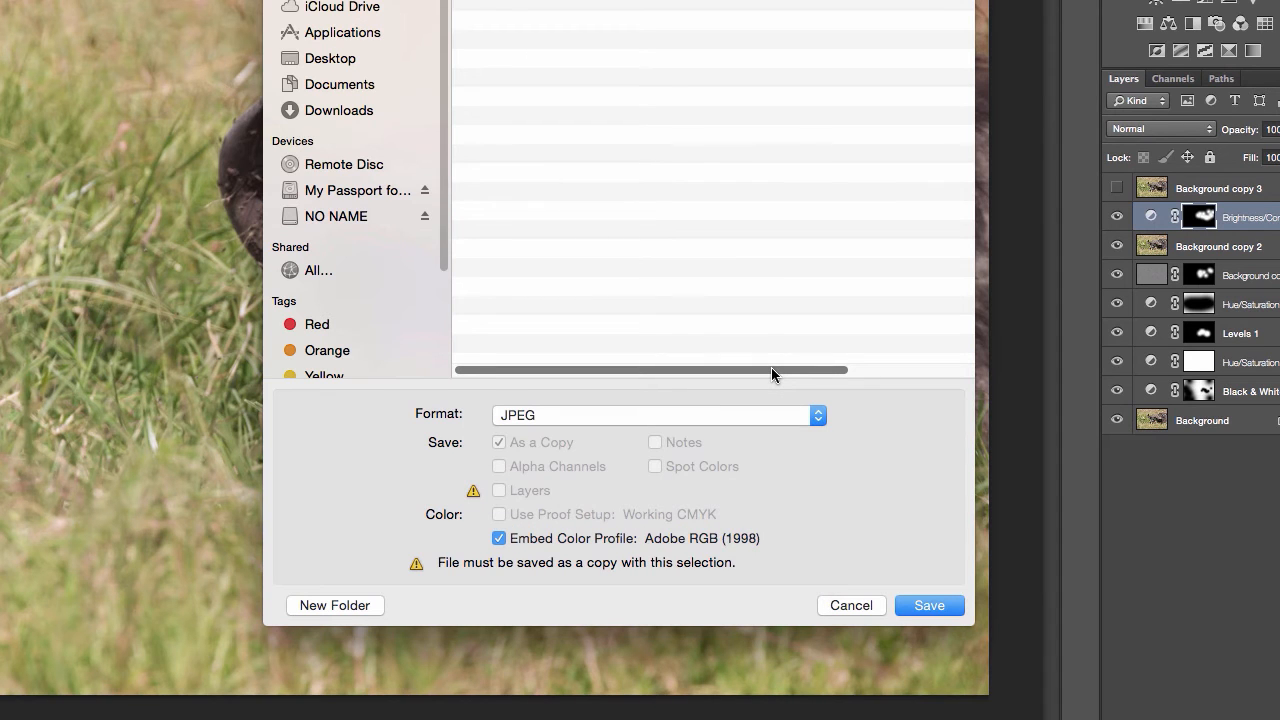
pyautogui.press('Return')
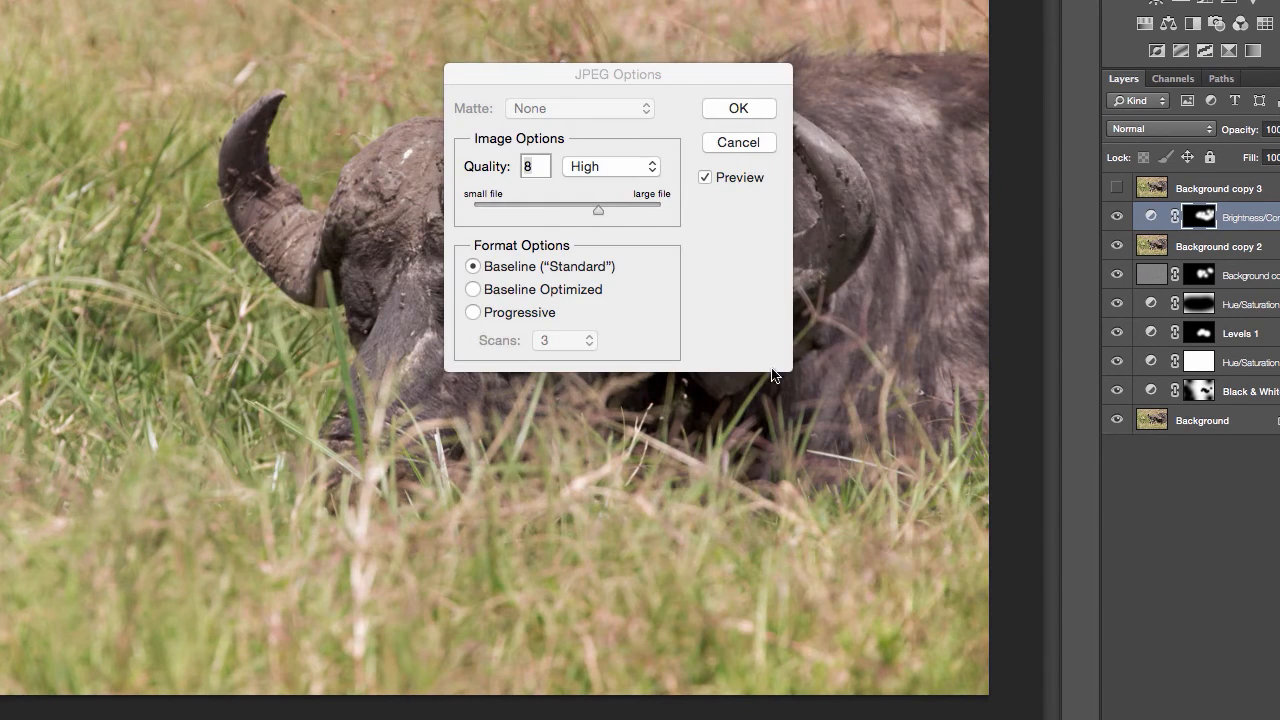
pyautogui.click(713, 115)
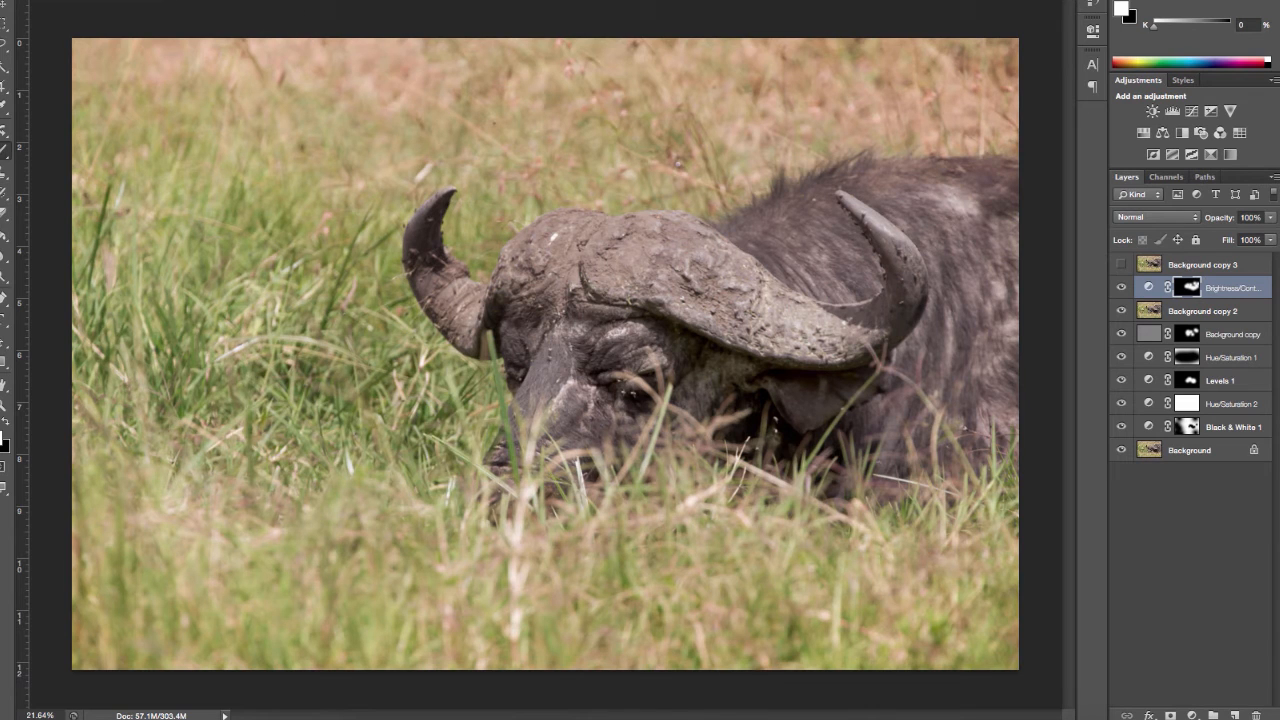
pyautogui.press('super+w')
pyautogui.click(679, 196)
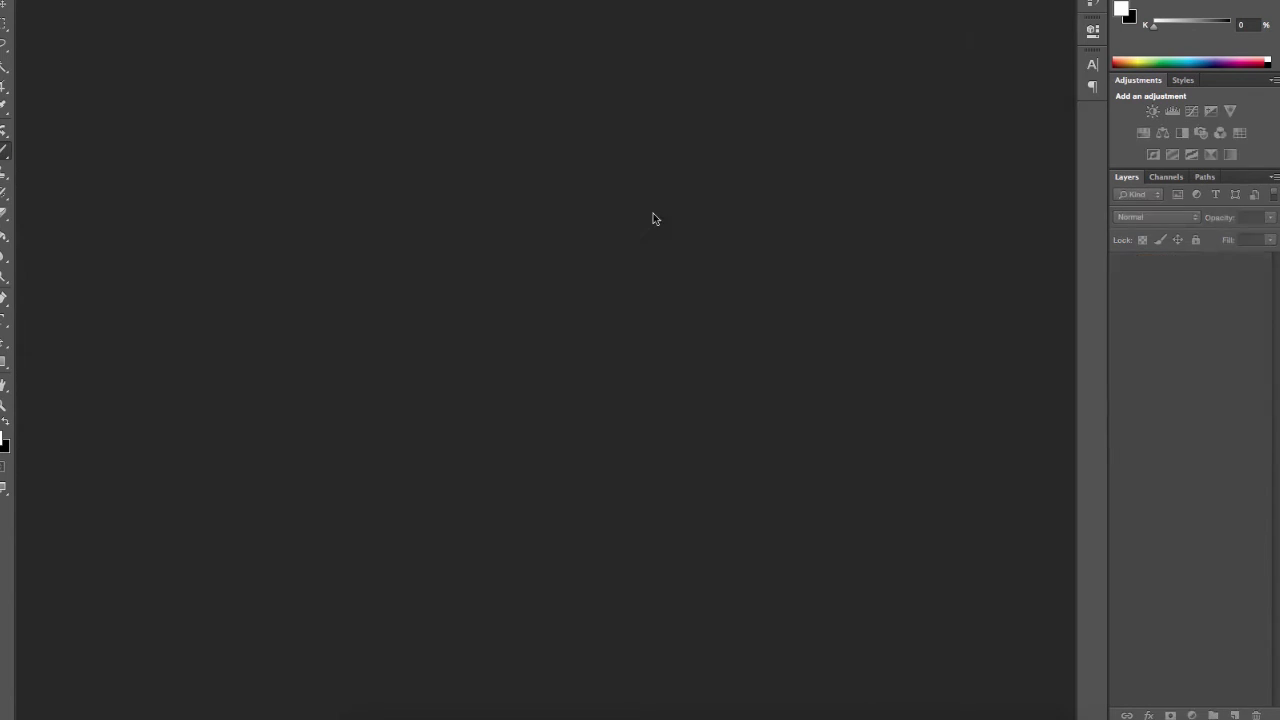
# Step: Switch to Finder and open IMG_4288.jpg from the Desktop folder Photos-from-Kenya with Adobe Photoshop CS6
pyautogui.click(365, 712)
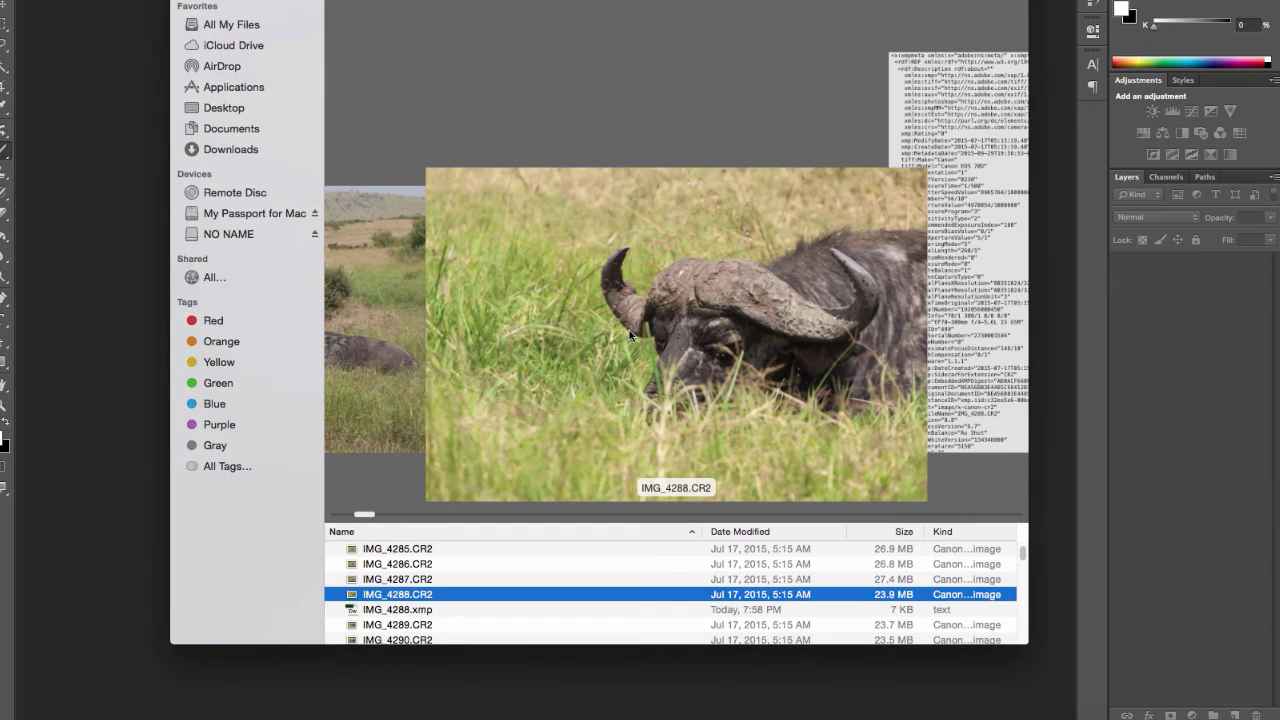
pyautogui.click(226, 108)
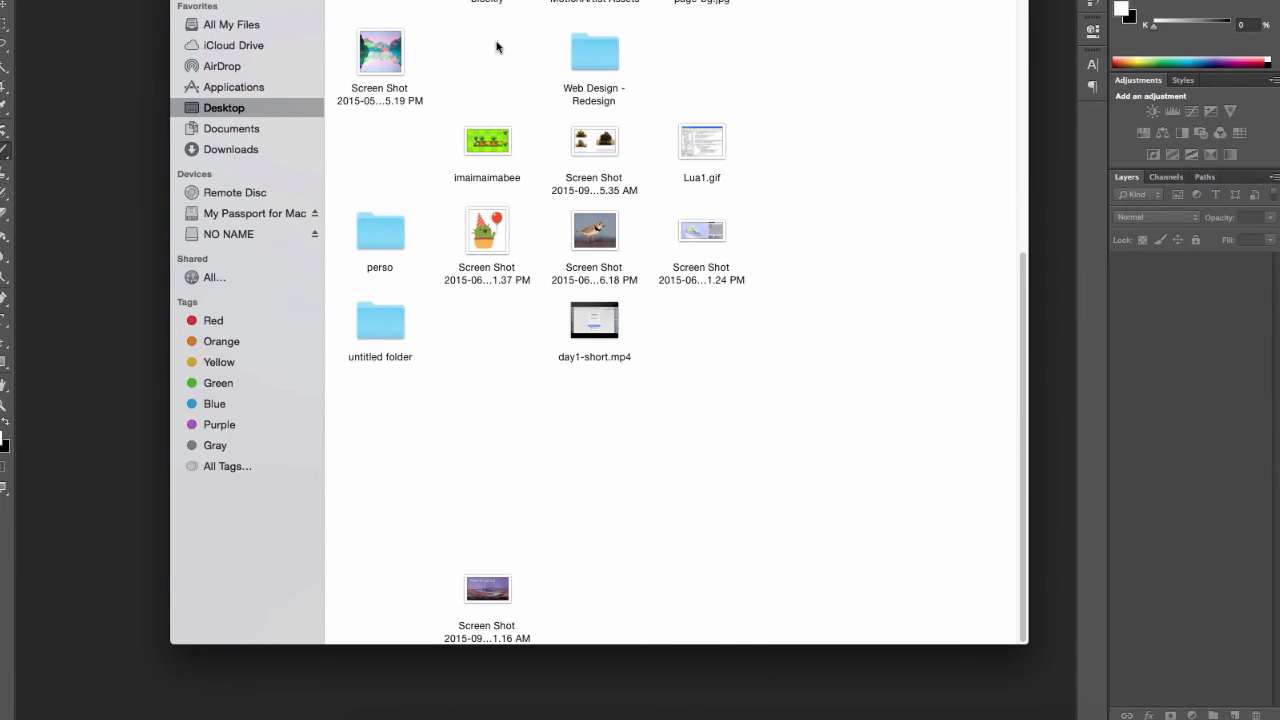
pyautogui.press('super+2')
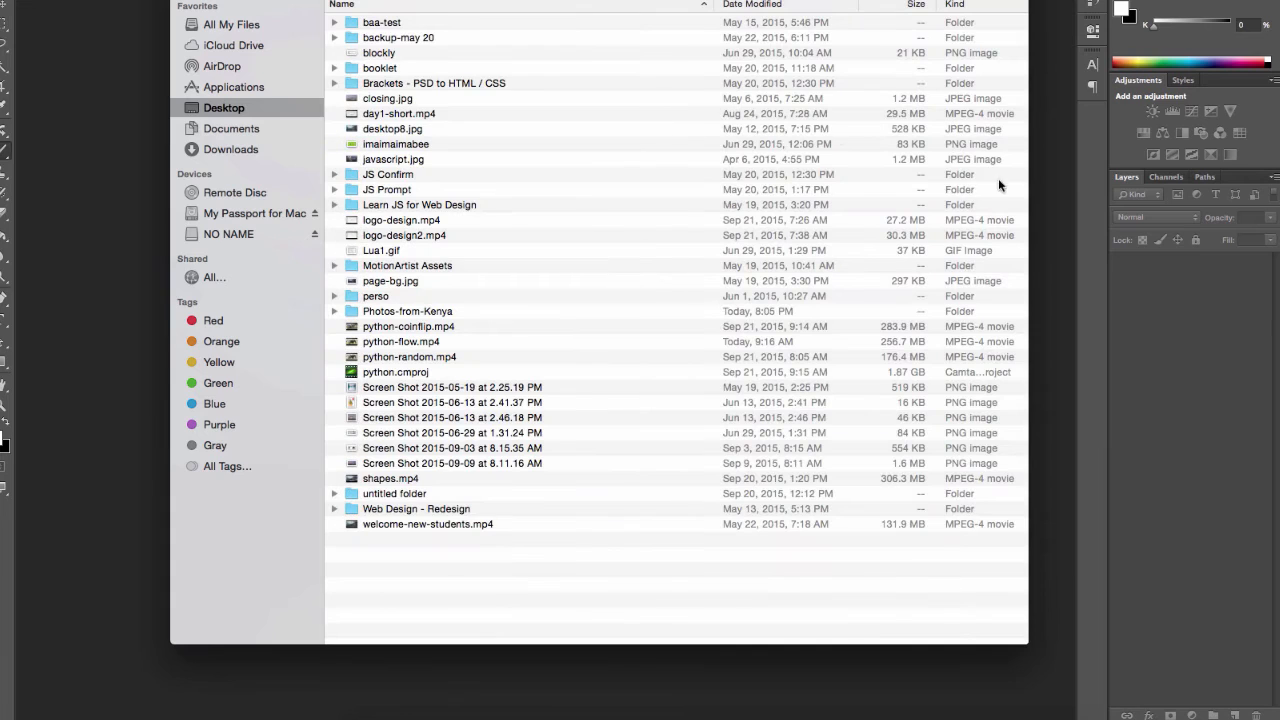
pyautogui.doubleClick(380, 311)
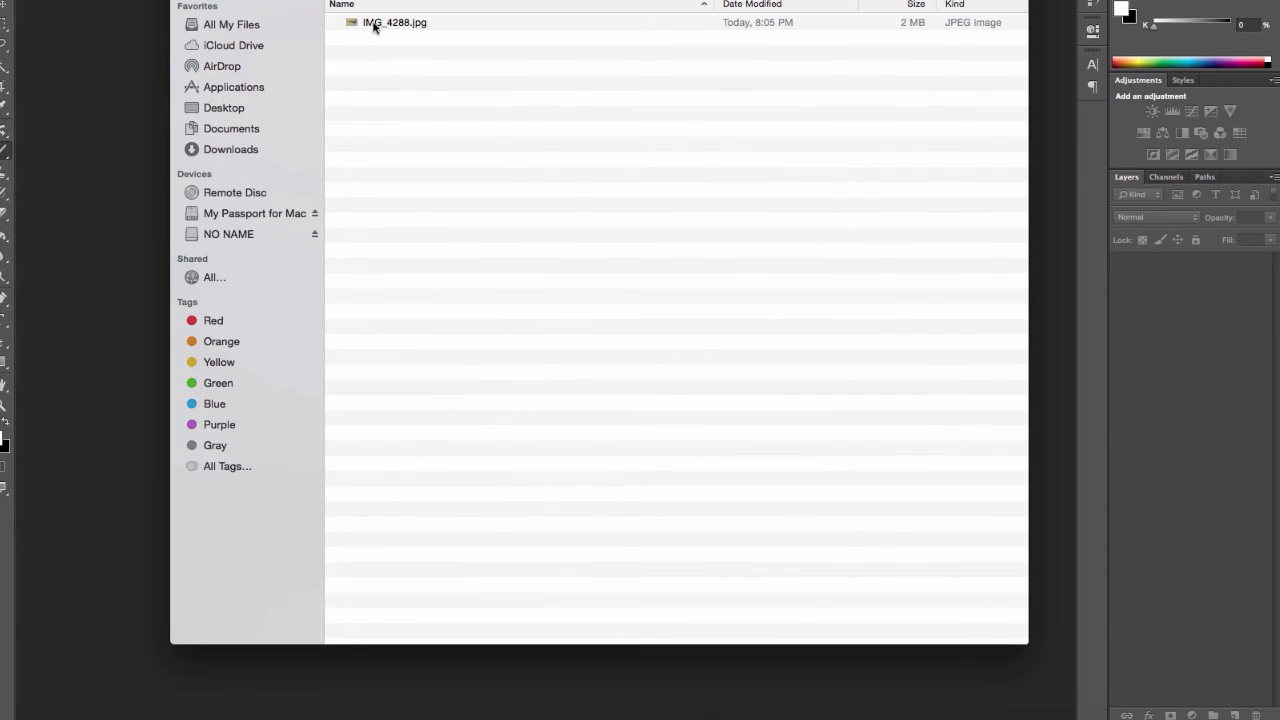
pyautogui.rightClick(374, 27)
pyautogui.moveTo(438, 48)
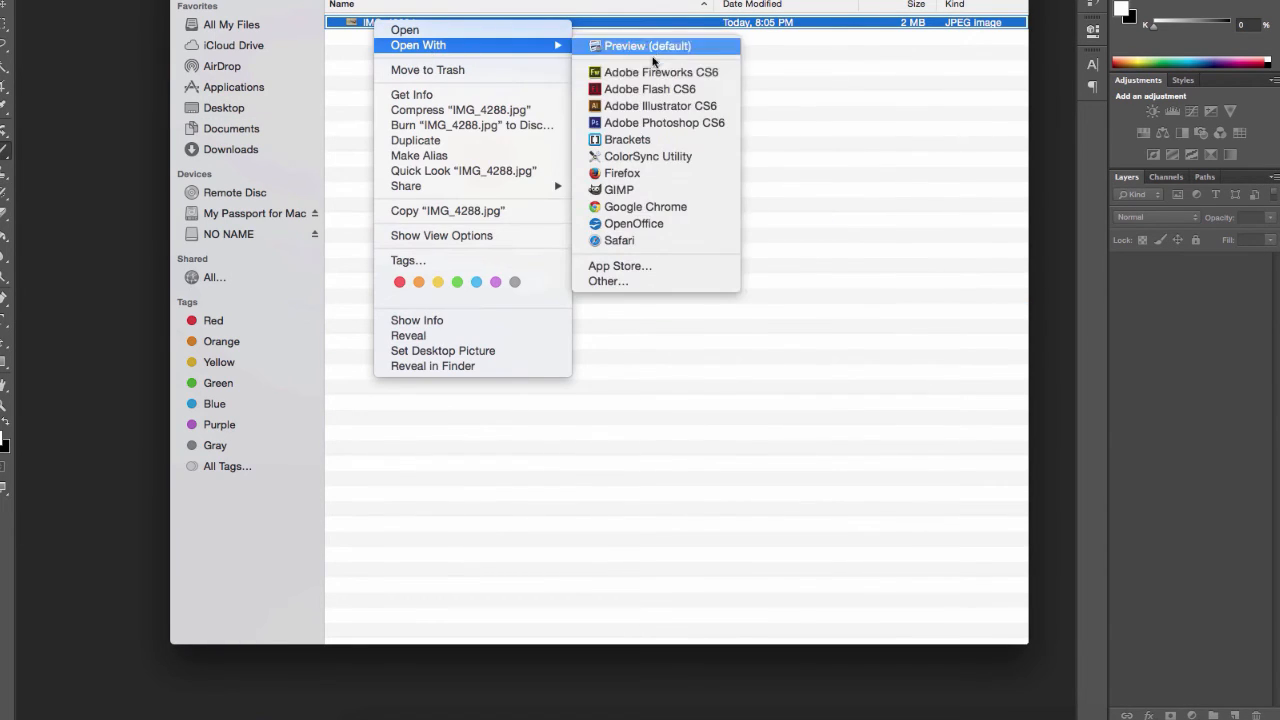
pyautogui.click(650, 121)
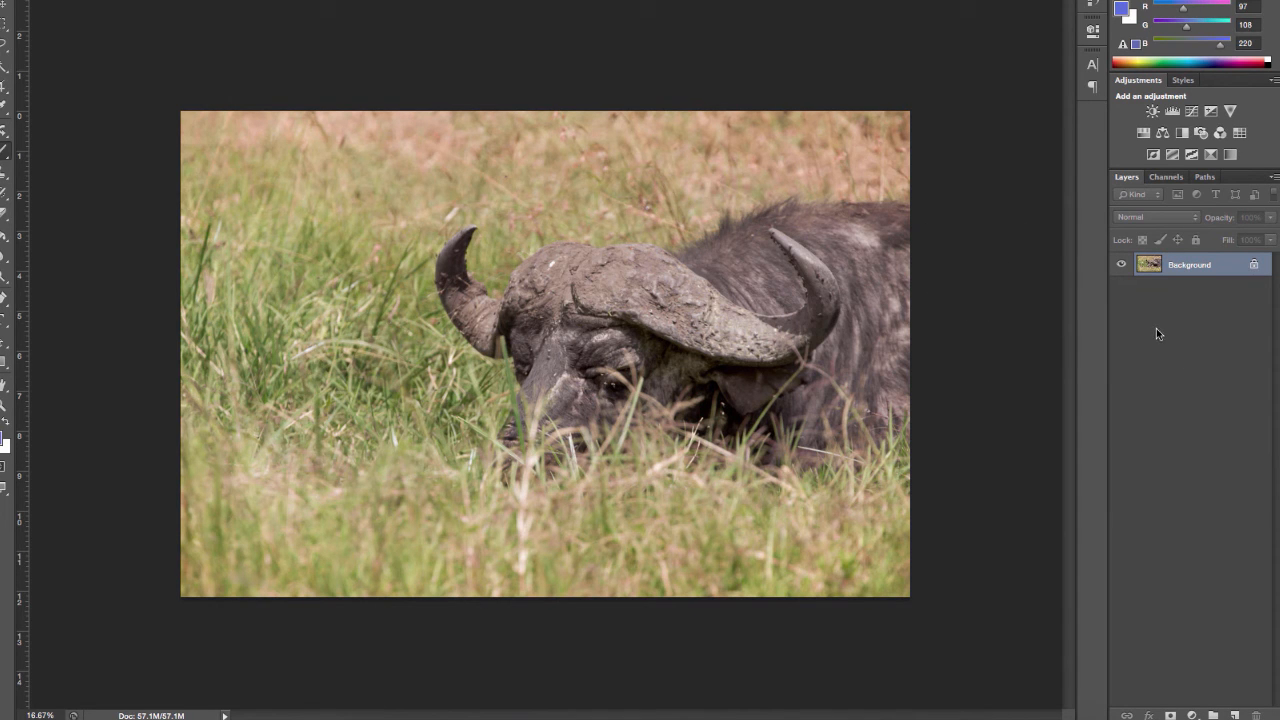
# Step: Examine the saved JPEG fitted to the window and zoomed in on the buffalo's face up to 100%
pyautogui.press('super+0')
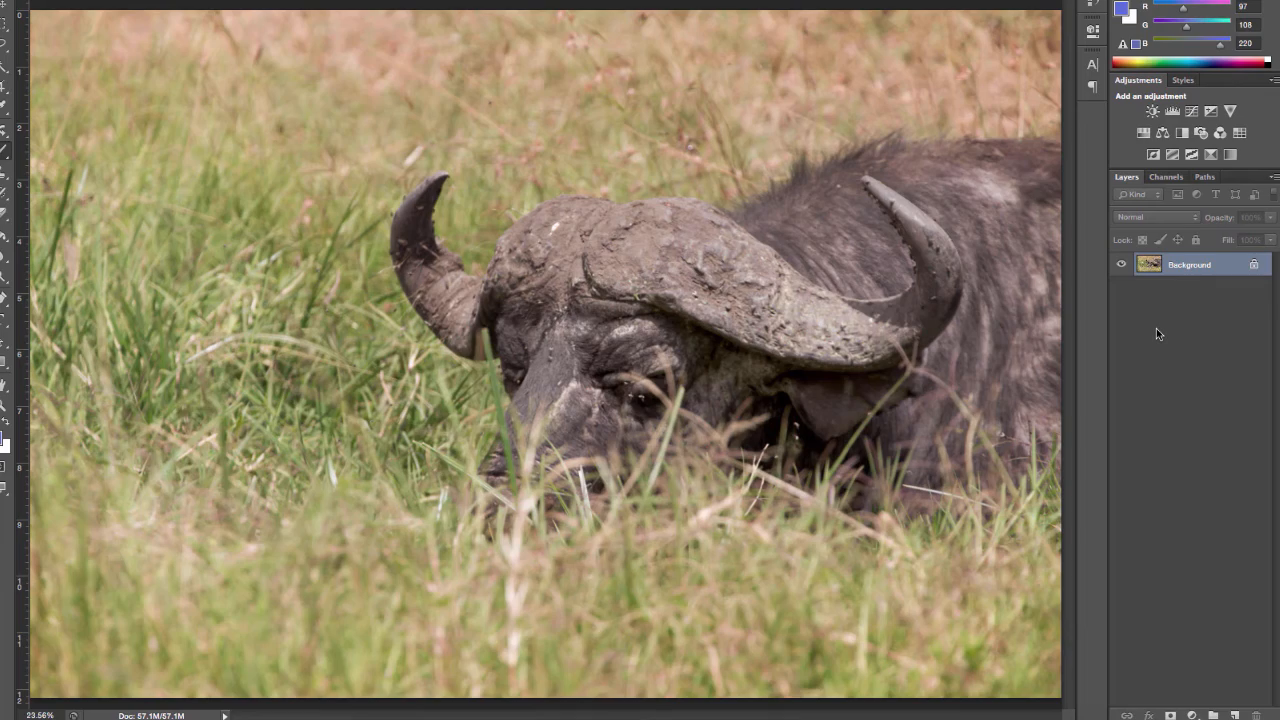
pyautogui.press('super+equal')
pyautogui.press('super+equal')
pyautogui.press('super+equal')
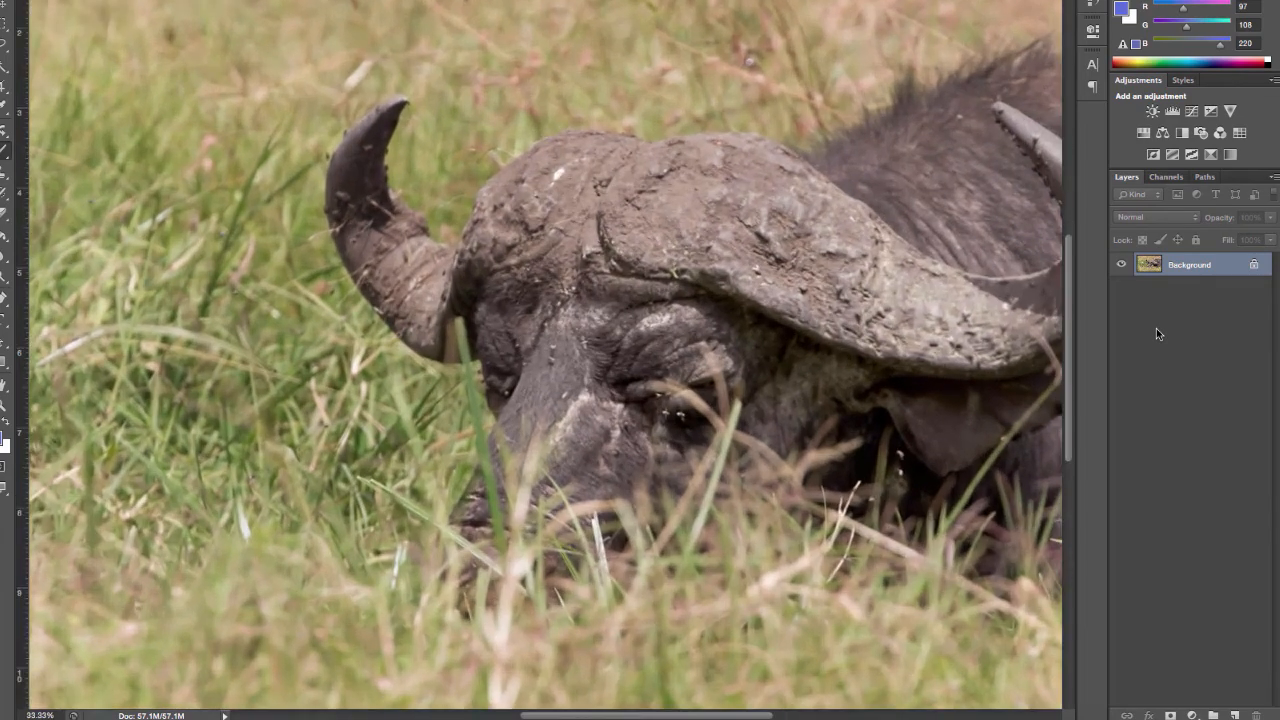
pyautogui.press('super+minus')
pyautogui.press('super+equal')
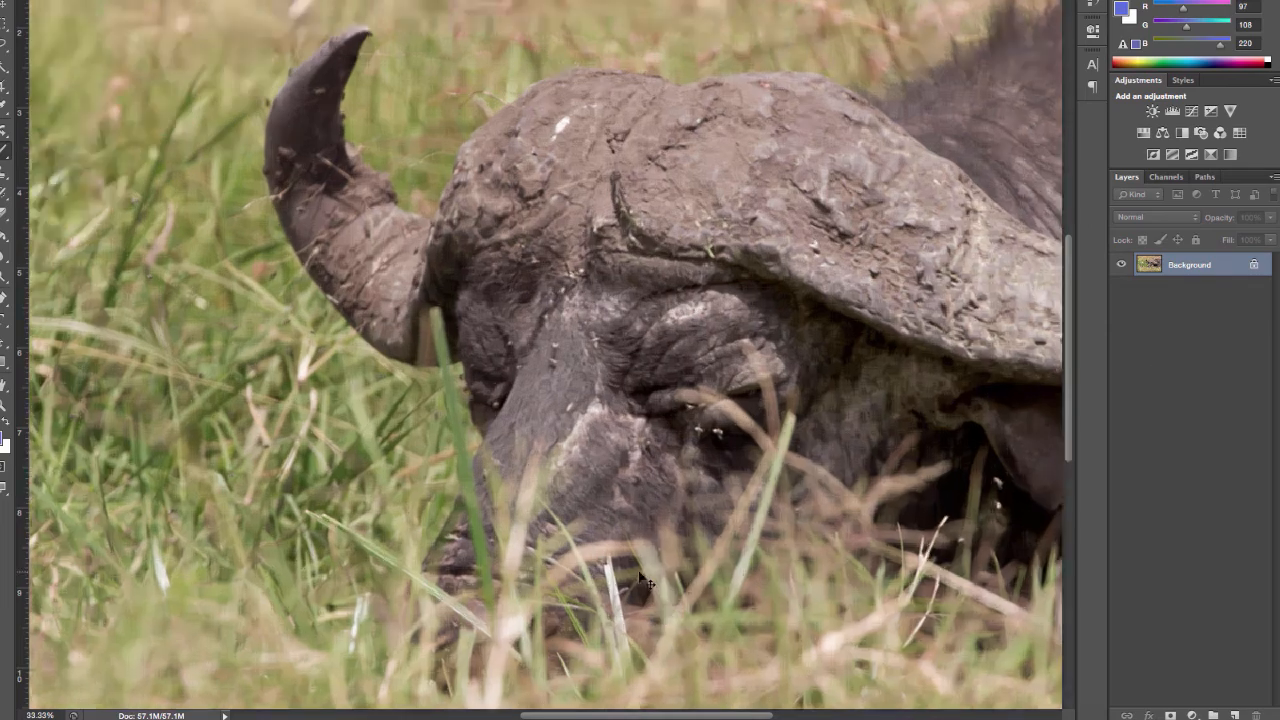
pyautogui.press('super+equal')
pyautogui.press('super+equal')
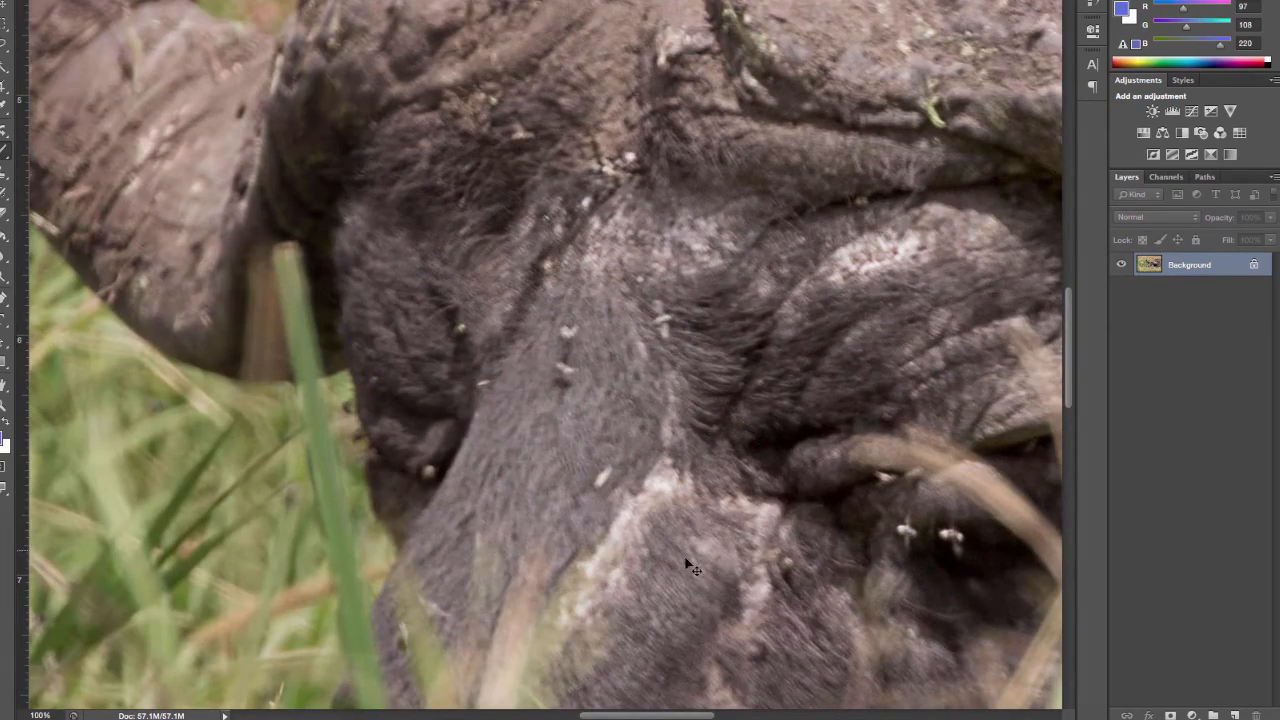
# Step: Examine the JPEG's detail at 100% across the buffalo's eye, ear, horn and back, and the grass below the head
pyautogui.hscroll(5, 693, 715)
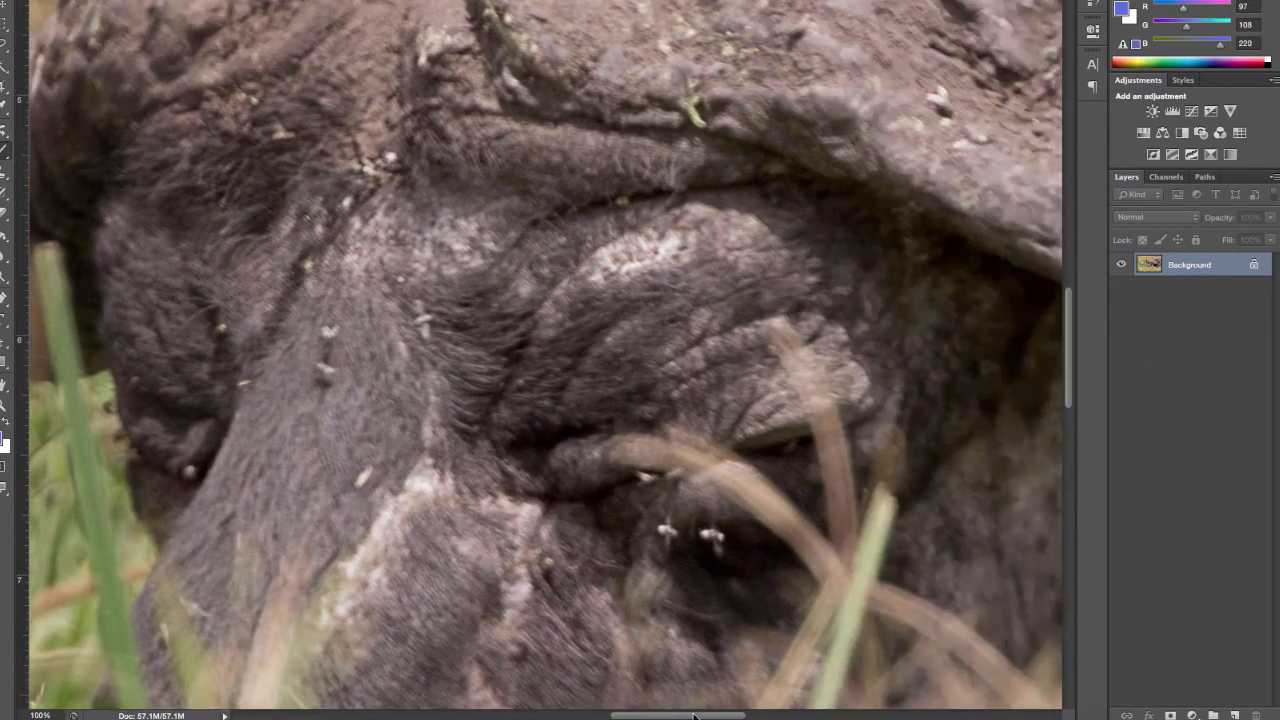
pyautogui.hscroll(10, 693, 715)
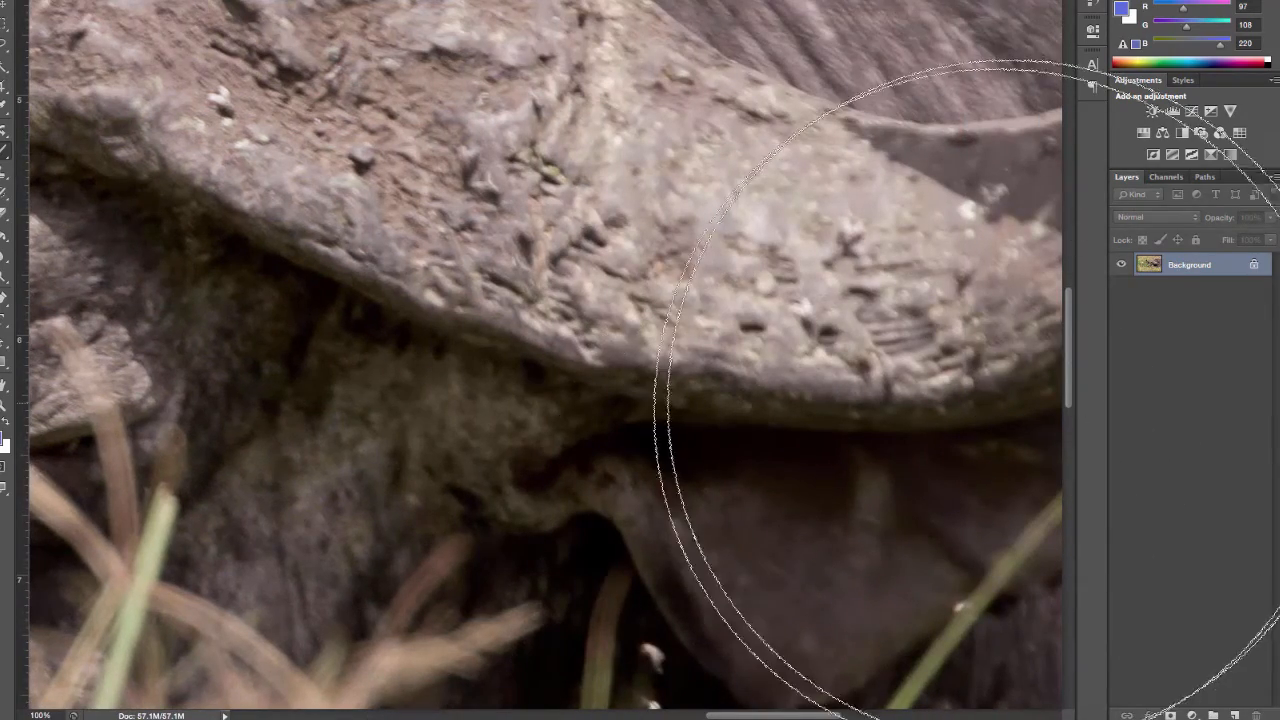
pyautogui.scroll(7, 1072, 268)
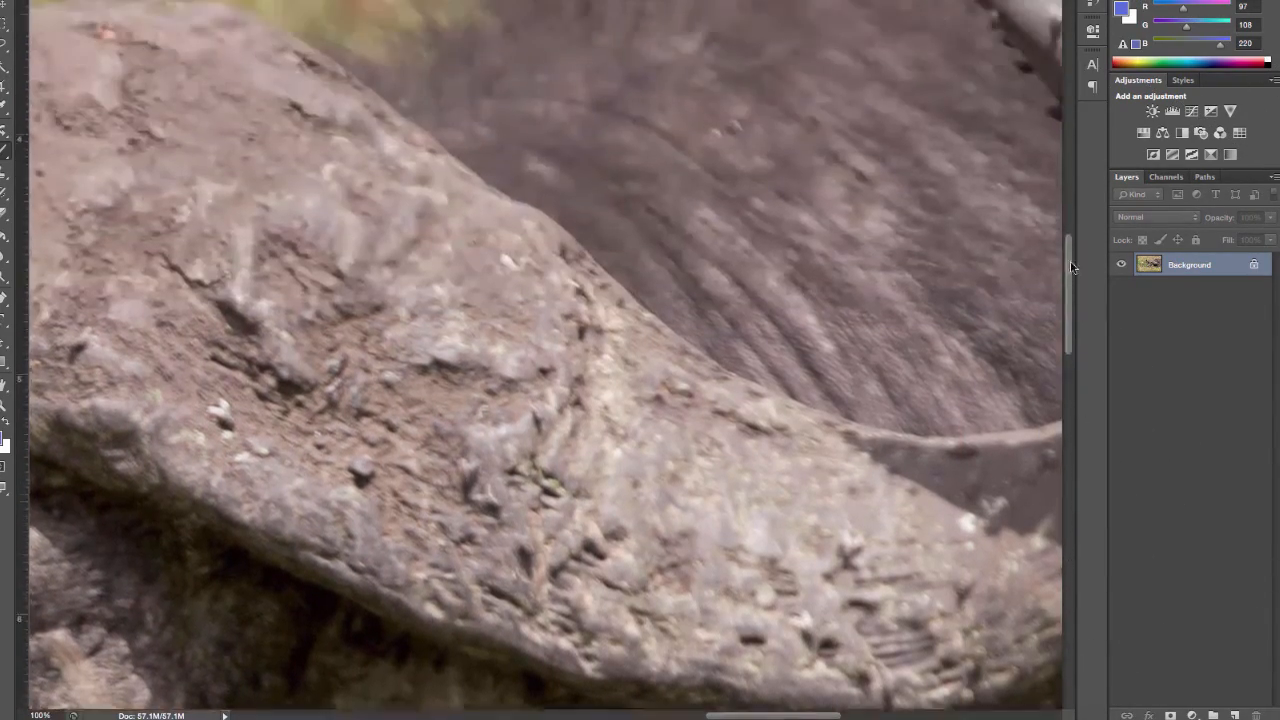
pyautogui.scroll(4, 1072, 268)
pyautogui.hscroll(-3, 693, 715)
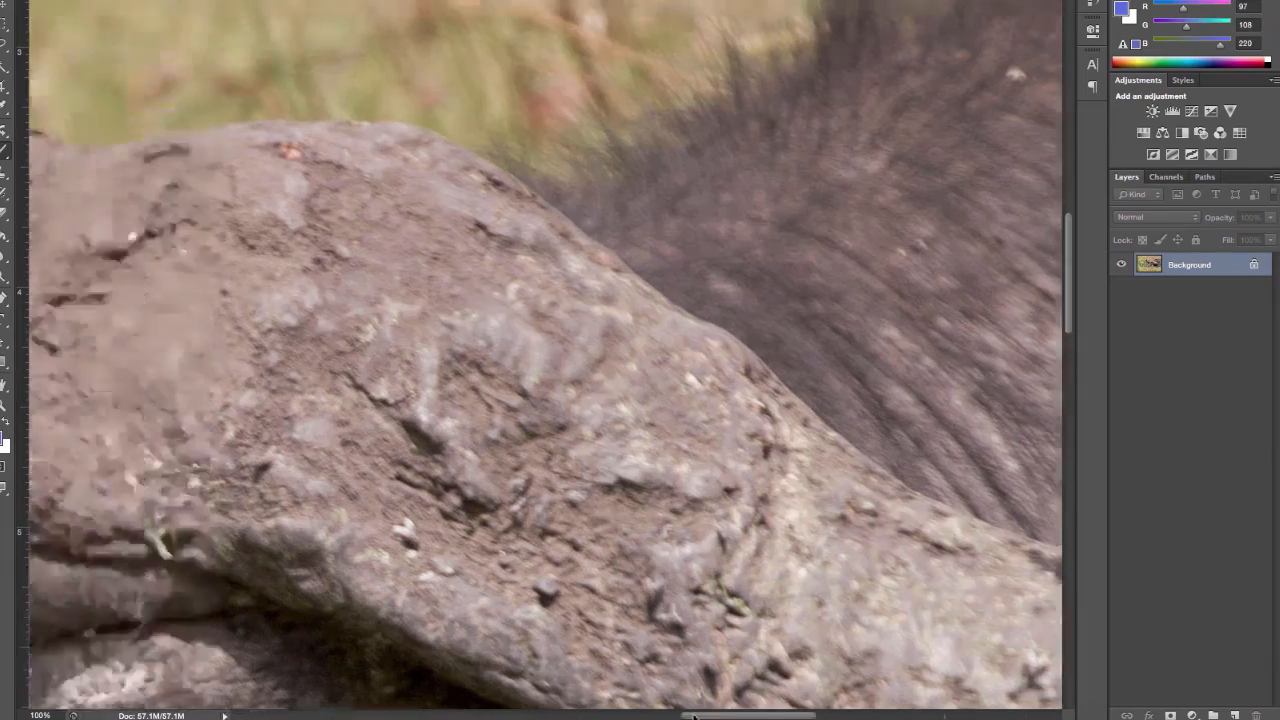
pyautogui.moveTo(693, 717)
pyautogui.mouseDown()
pyautogui.moveTo(546, 714)
pyautogui.moveTo(663, 715)
pyautogui.mouseUp()
pyautogui.scroll(-10, 648, 560)
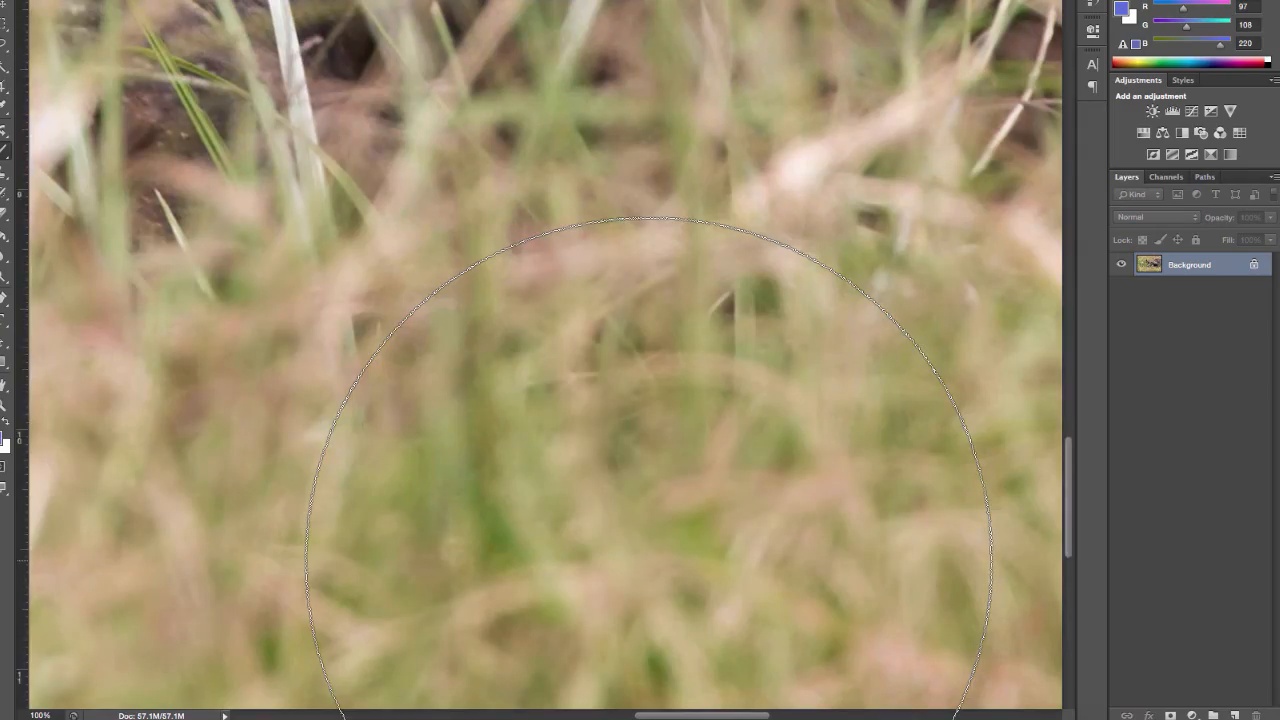
pyautogui.scroll(5, 648, 560)
pyautogui.scroll(8, 648, 560)
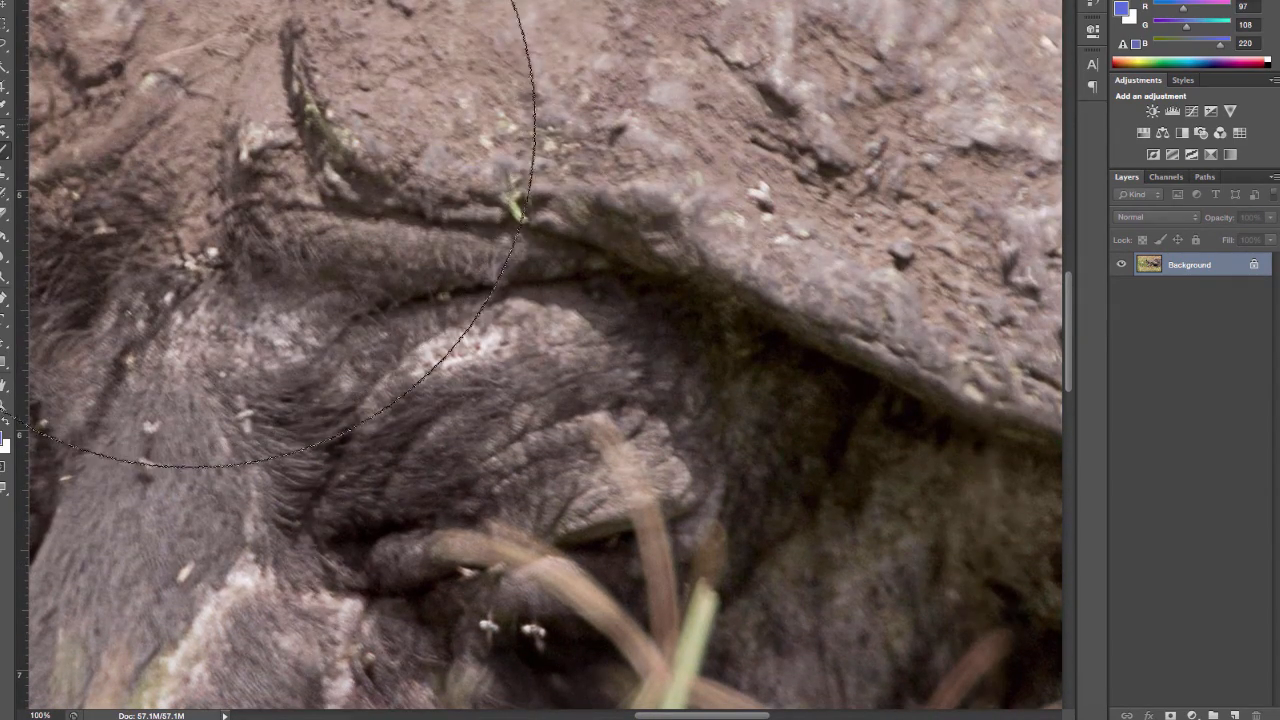
# Step: View the buffalo's whole head at reduced magnification, down to 25%, to judge the overall image
pyautogui.press('super+minus')
pyautogui.press('super+minus')
pyautogui.press('super+minus')
pyautogui.press('super+minus')
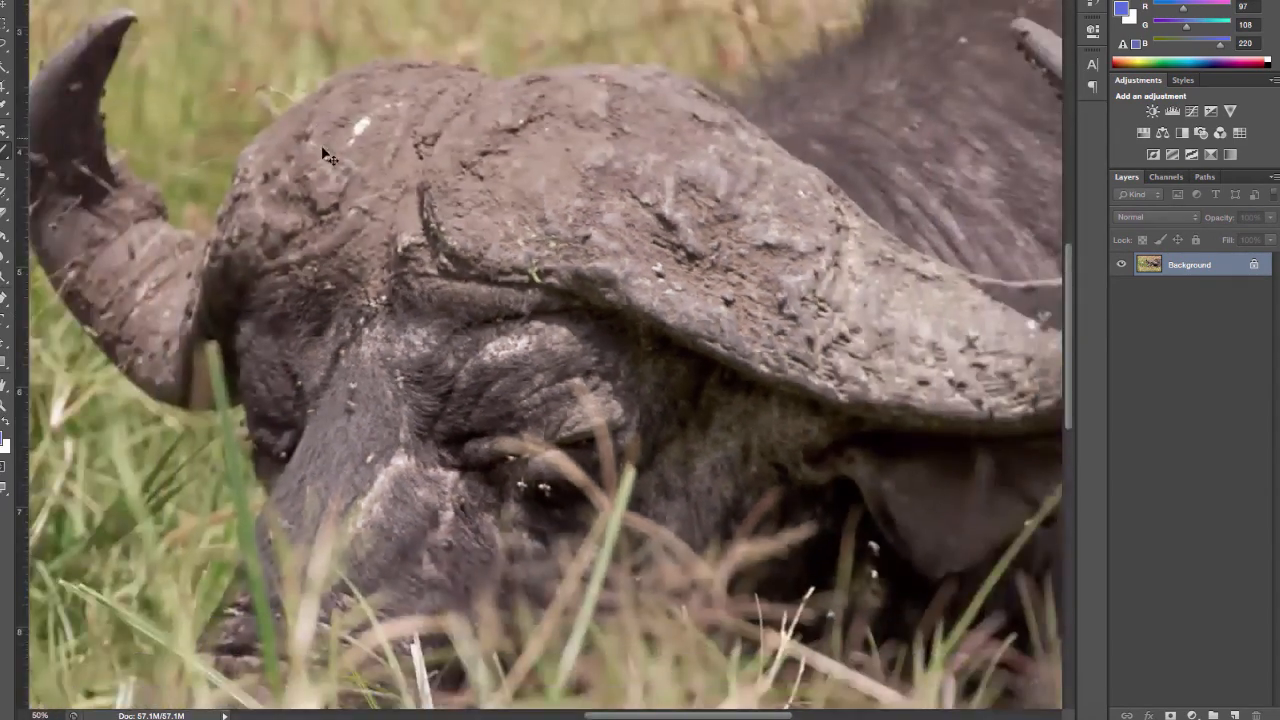
pyautogui.press('super+minus')
pyautogui.press('super+plus')
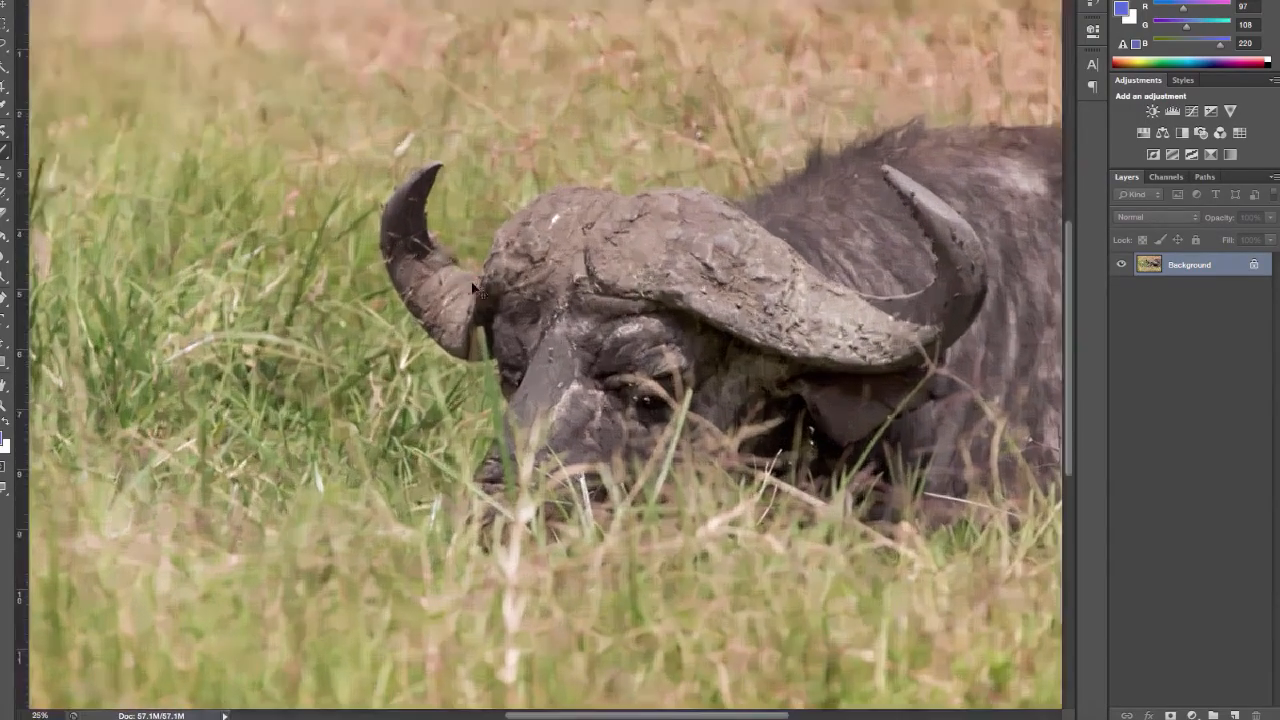